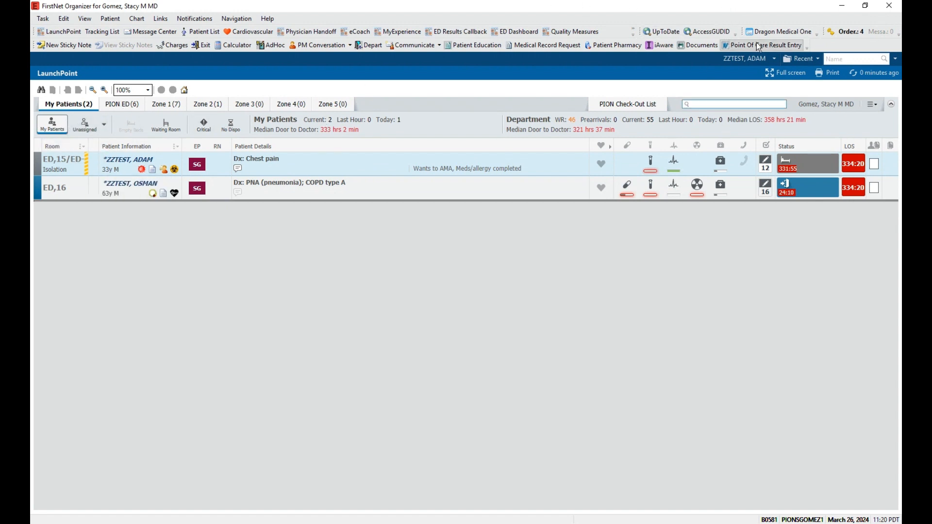
Check in the logged-in physician with the ED Provider role and ED Physician as the default relation.
click(872, 104)
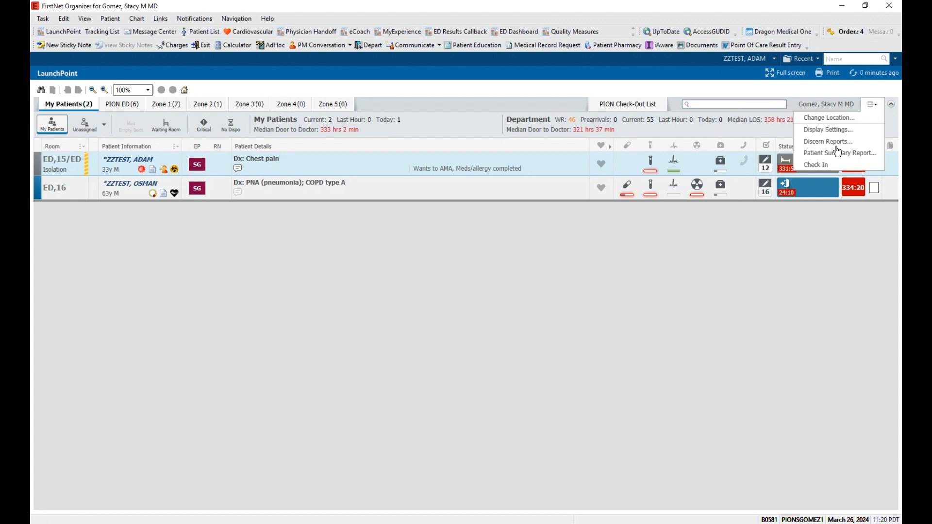
click(824, 166)
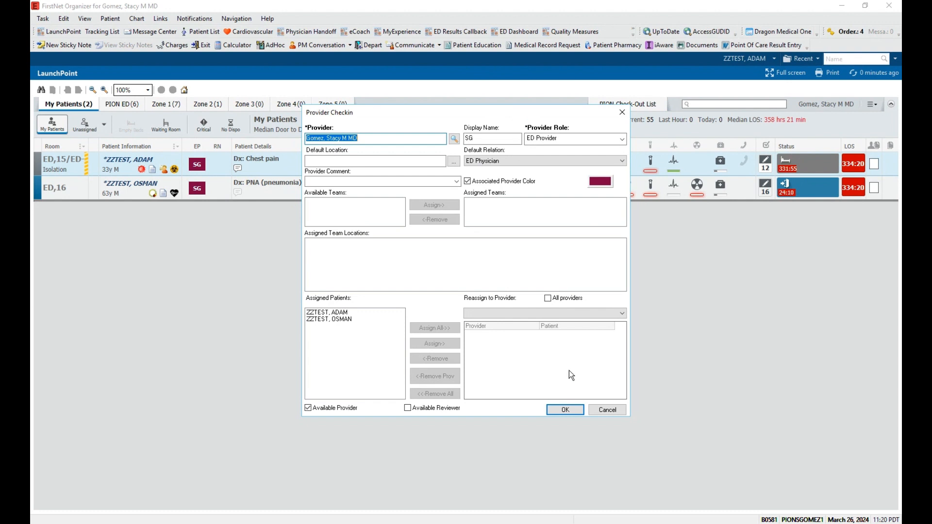
click(565, 409)
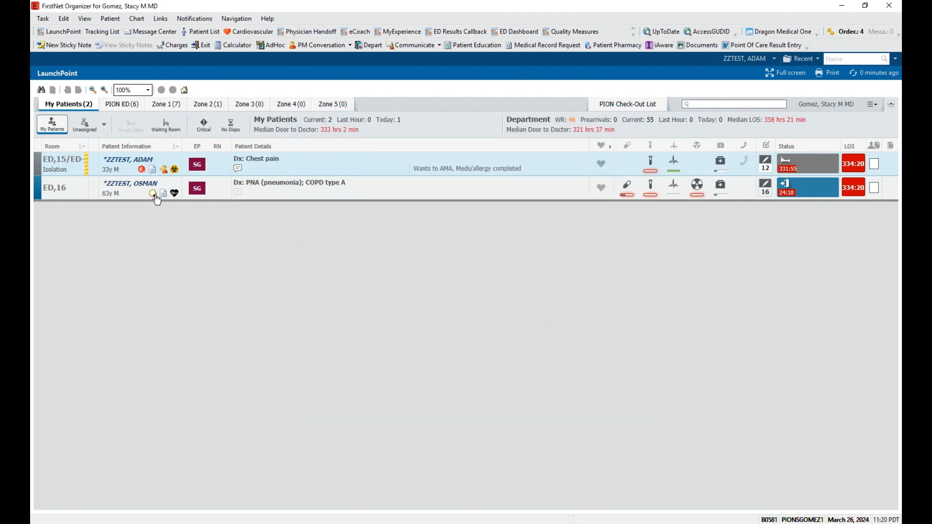
View the provider assignments of the chest pain patient in room ED,15.
click(198, 166)
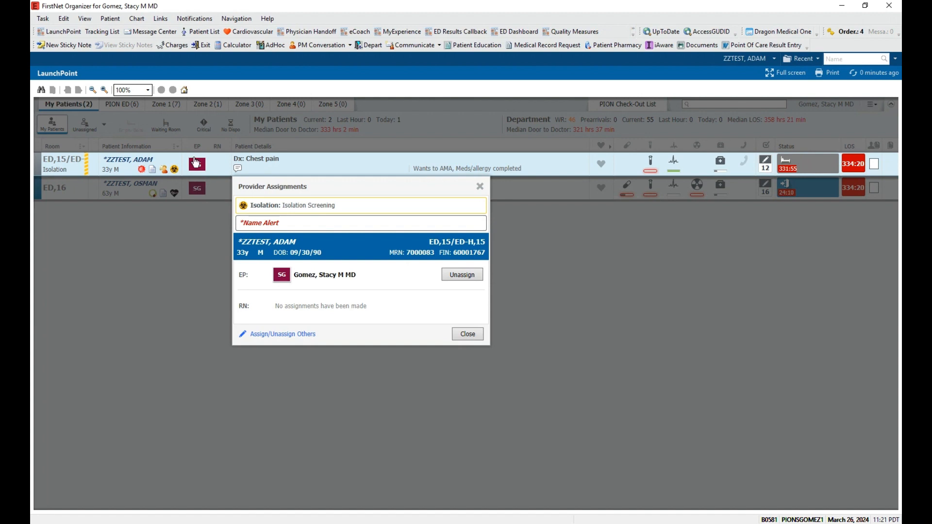
click(462, 336)
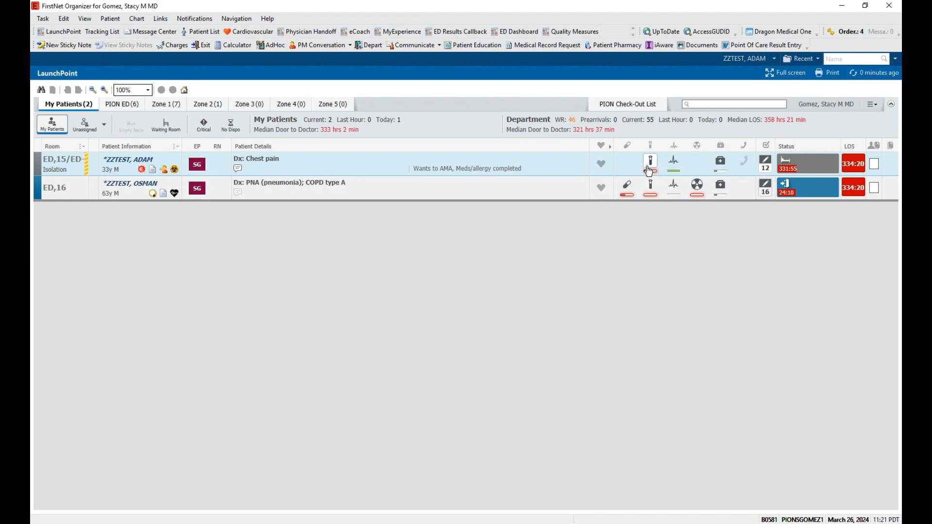
Review the ED,15 patient's labs, summary, vitals and medications, trying the prior encounters option for the lab results.
mouse_move(651, 170)
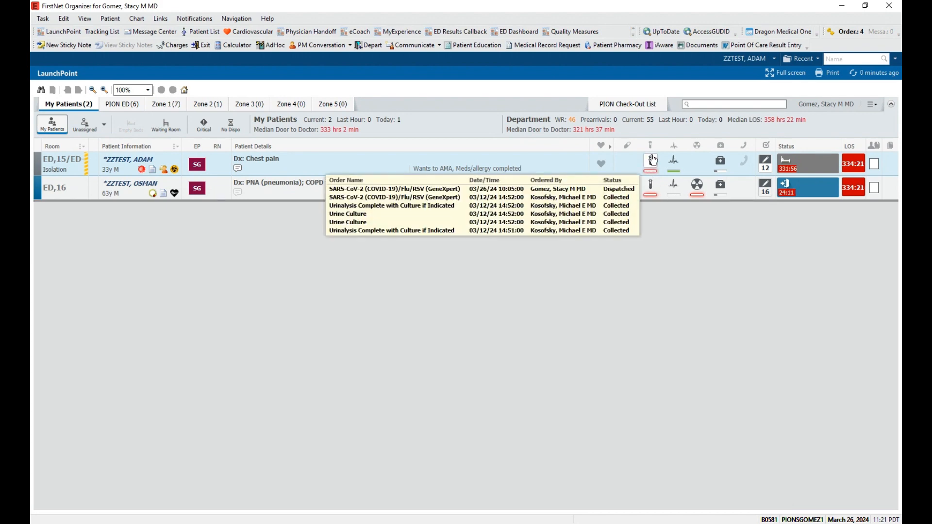
click(651, 164)
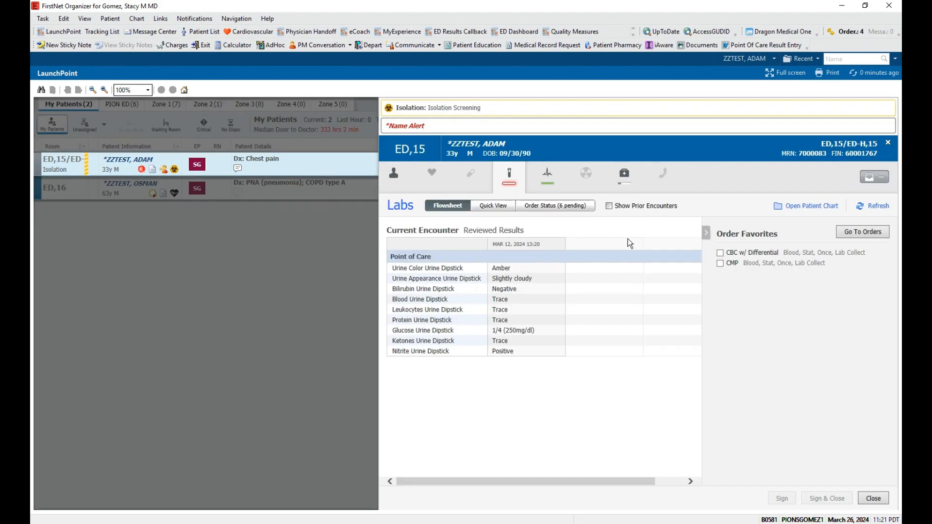
click(394, 180)
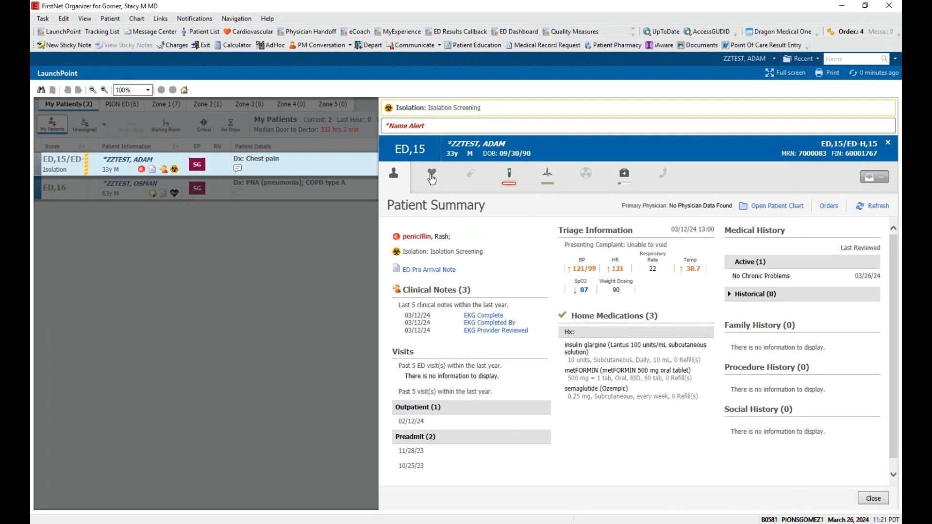
click(432, 180)
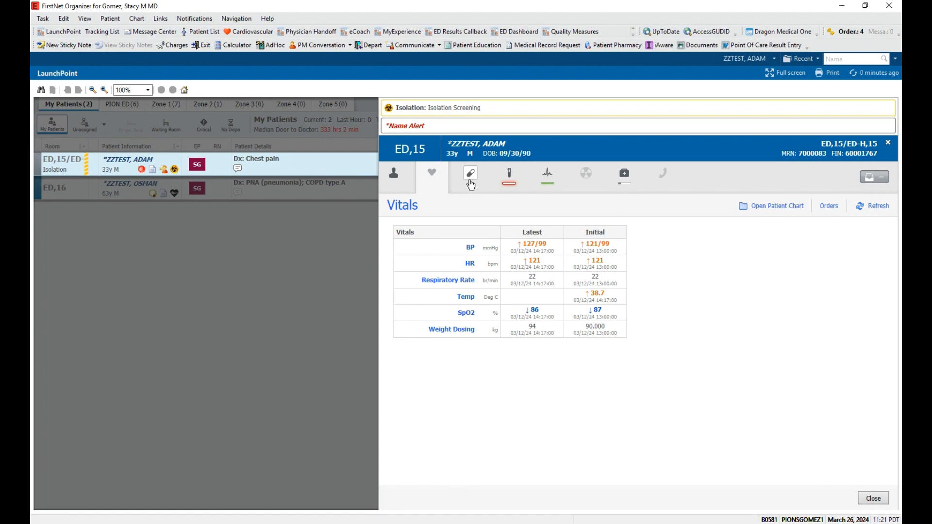
click(471, 183)
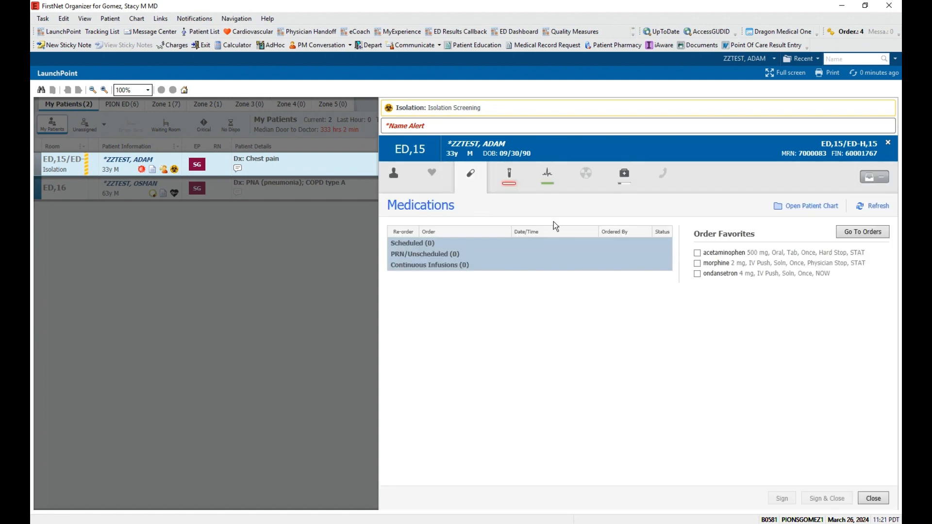
click(521, 178)
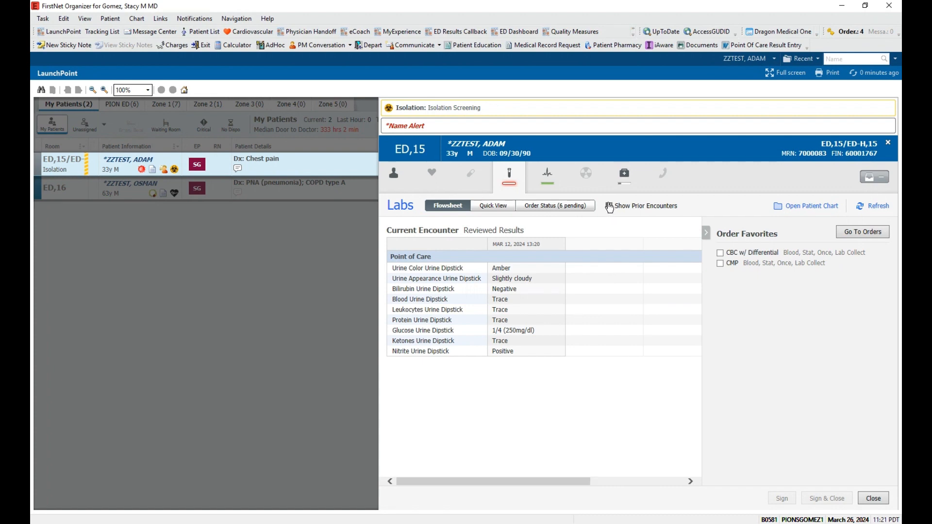
click(610, 206)
click(611, 208)
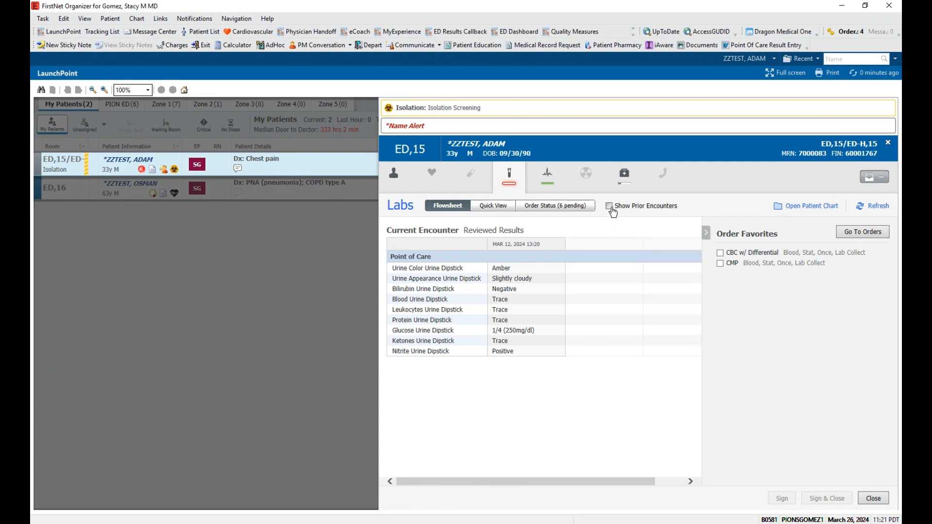
Review the ED,15 patient's ECG, radiology, patient care and consult orders.
click(545, 175)
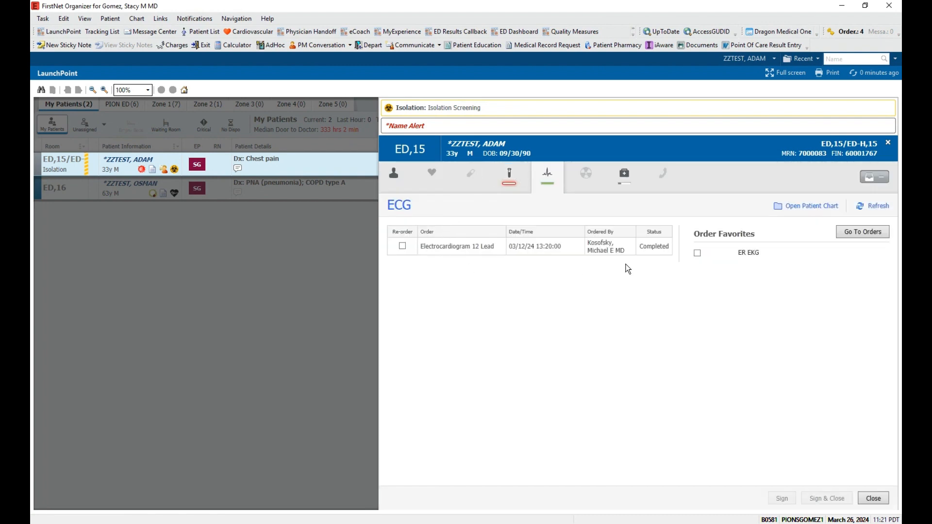
click(589, 175)
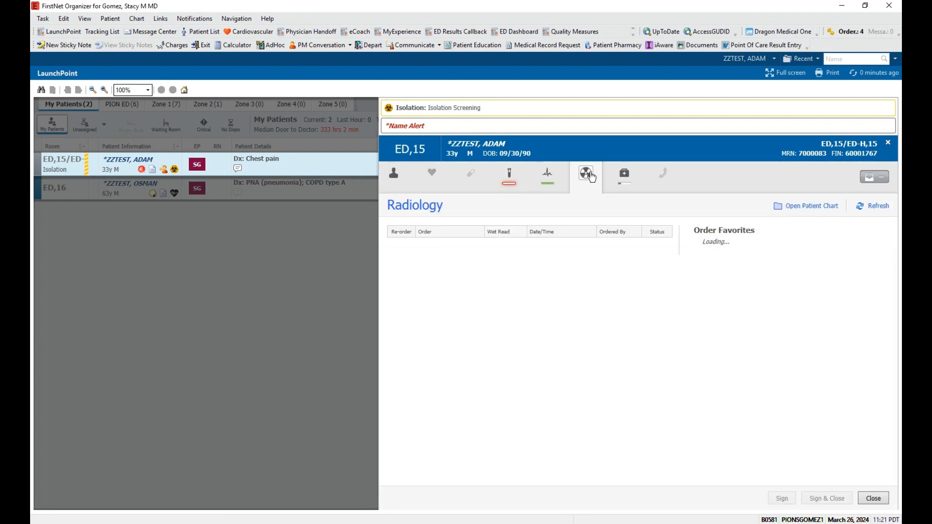
click(630, 174)
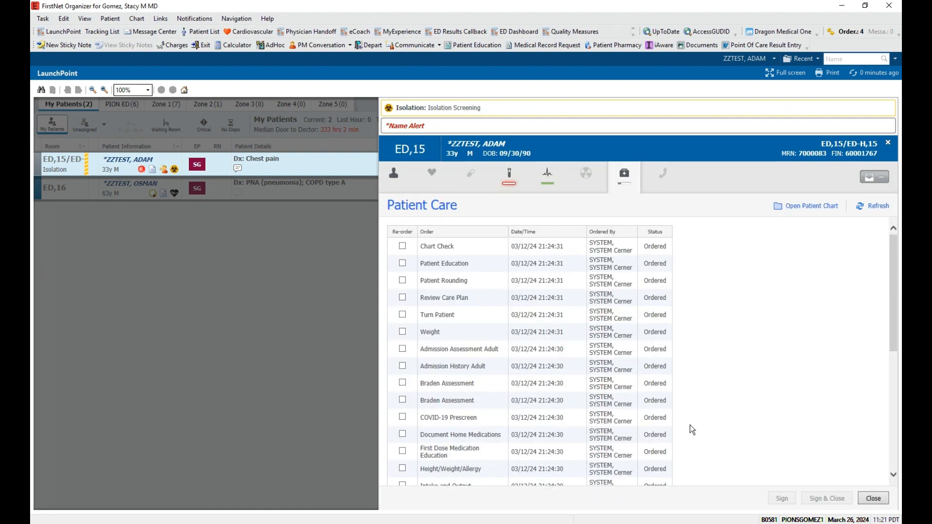
scroll(668, 411, down, 5)
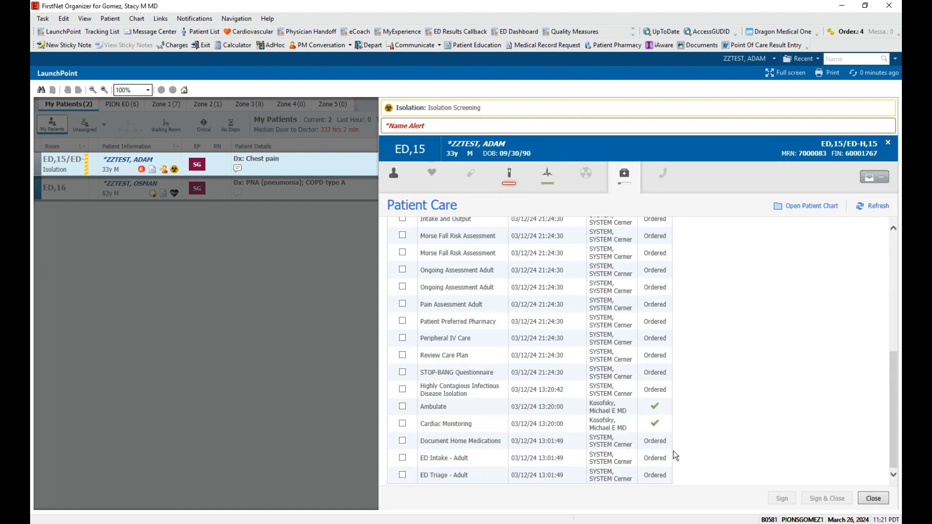
scroll(674, 452, up, 5)
click(657, 178)
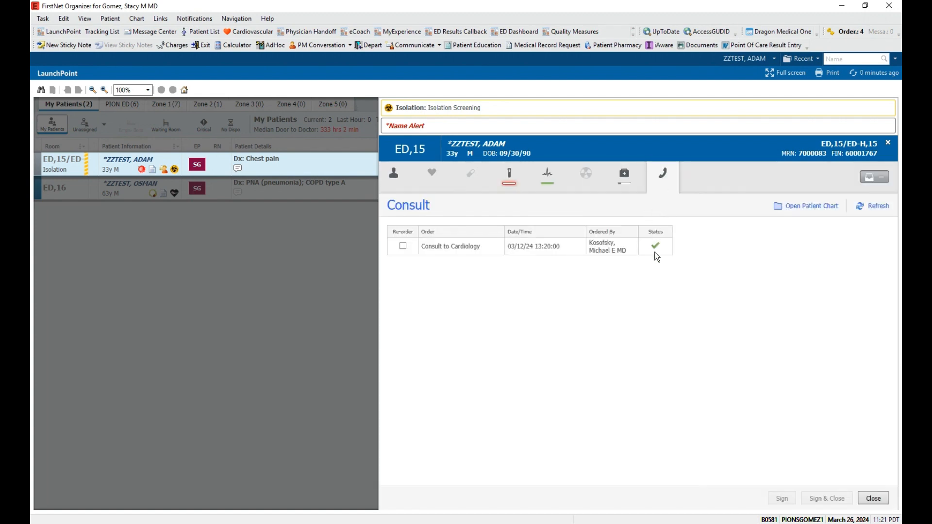
Revisit the patient summary and examine the order favorites offered for medications, labs, ECG and radiology.
click(394, 174)
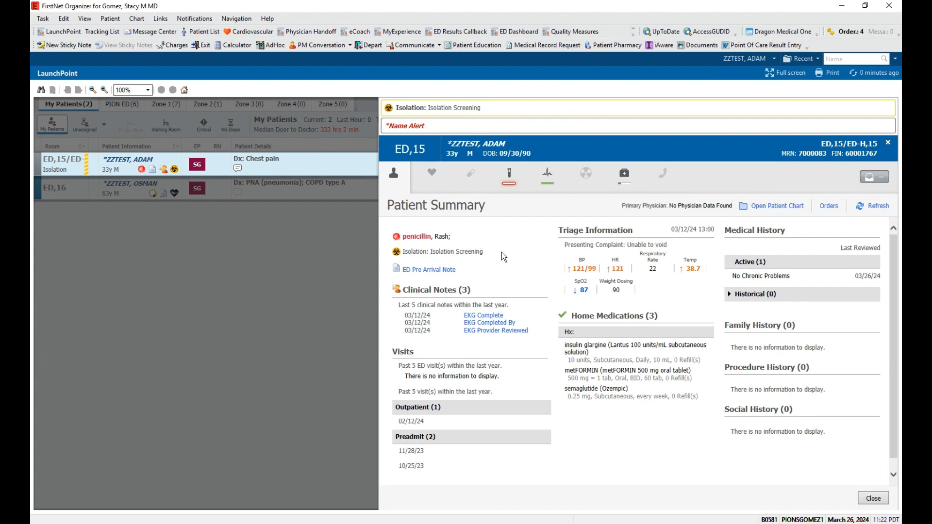
click(509, 176)
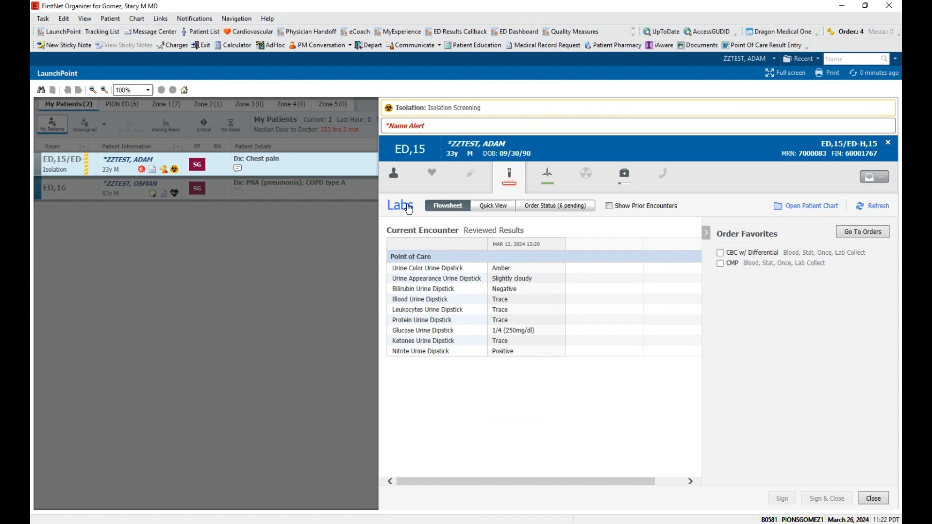
click(481, 168)
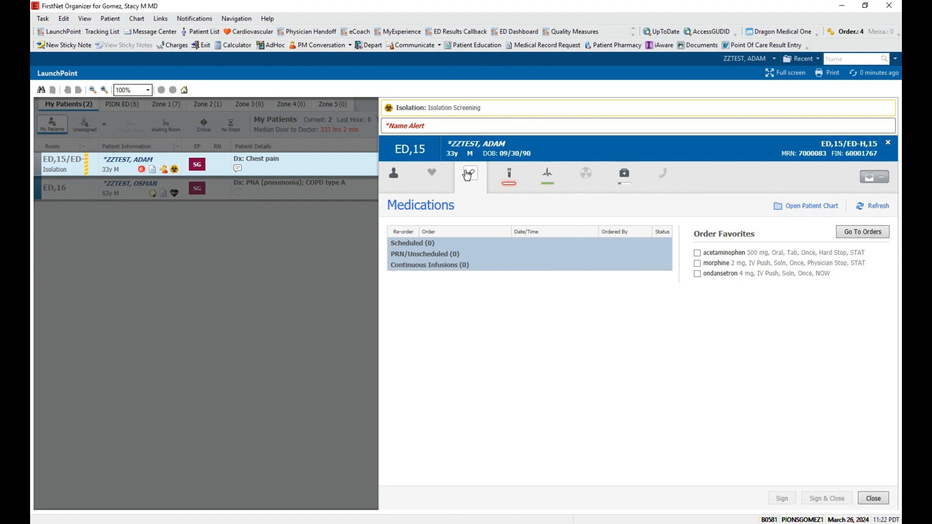
click(509, 187)
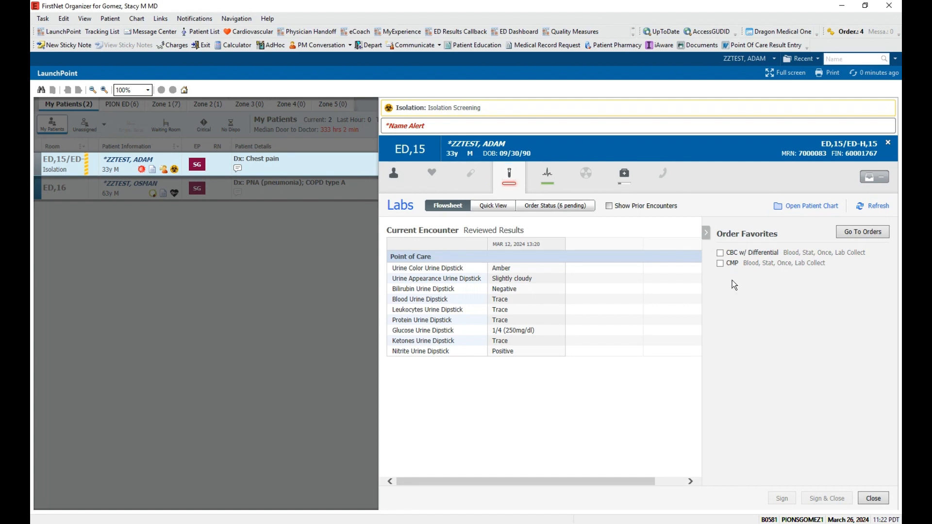
click(555, 181)
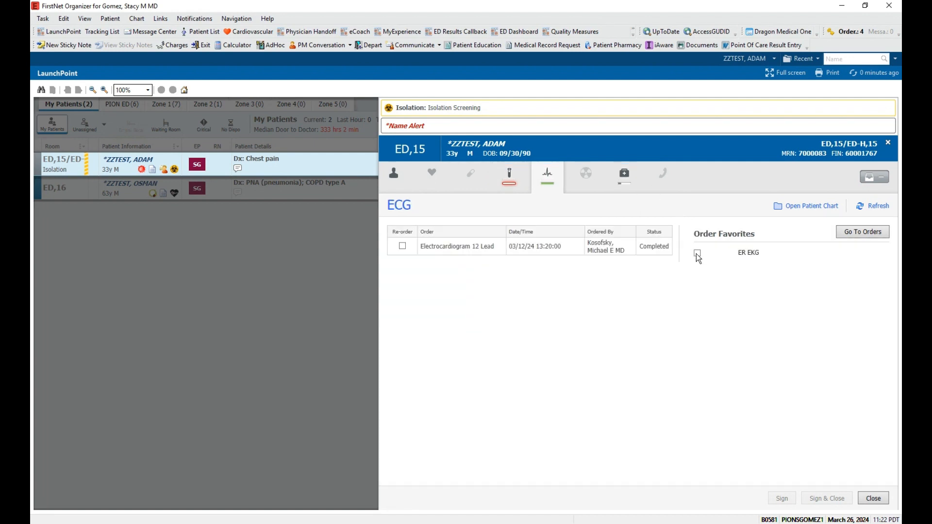
click(586, 175)
Add the favorite orders acetaminophen 500 mg, CBC w/ Differential and CMP for the patient in ED,15.
click(472, 174)
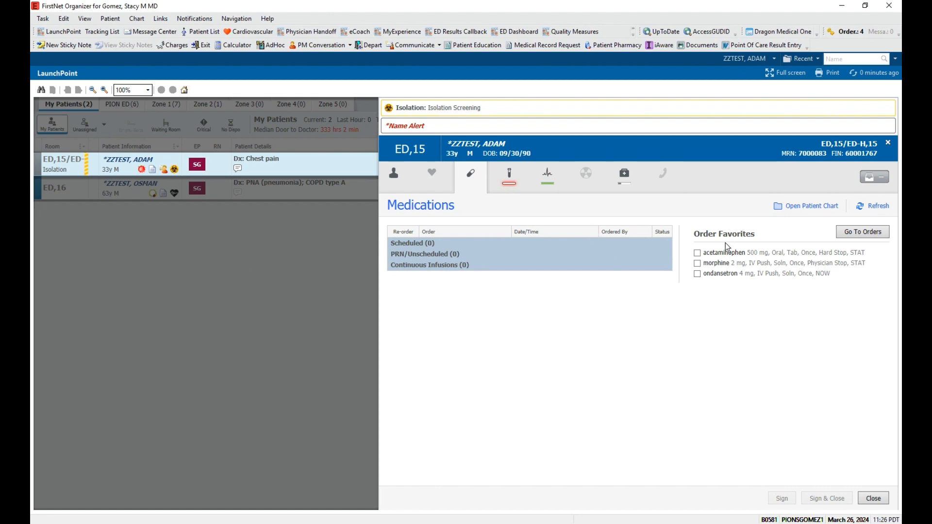
click(697, 253)
click(509, 174)
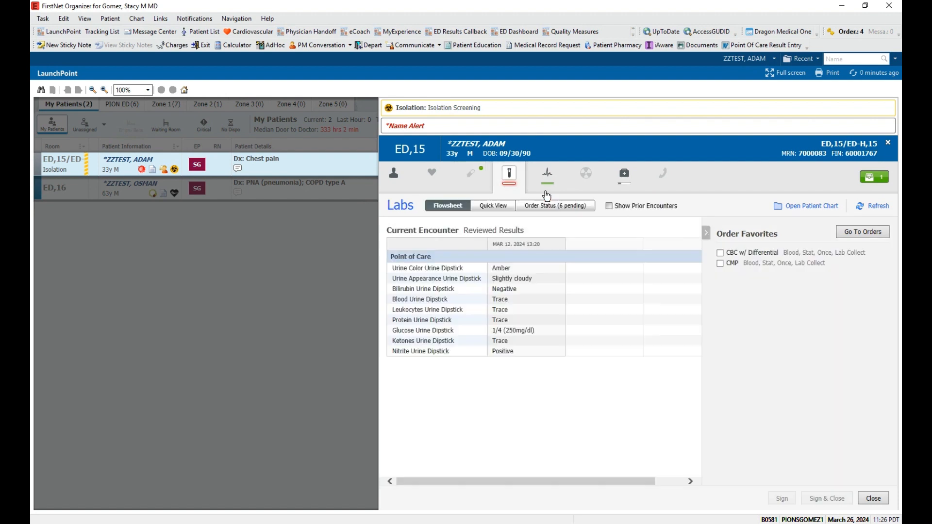
click(721, 253)
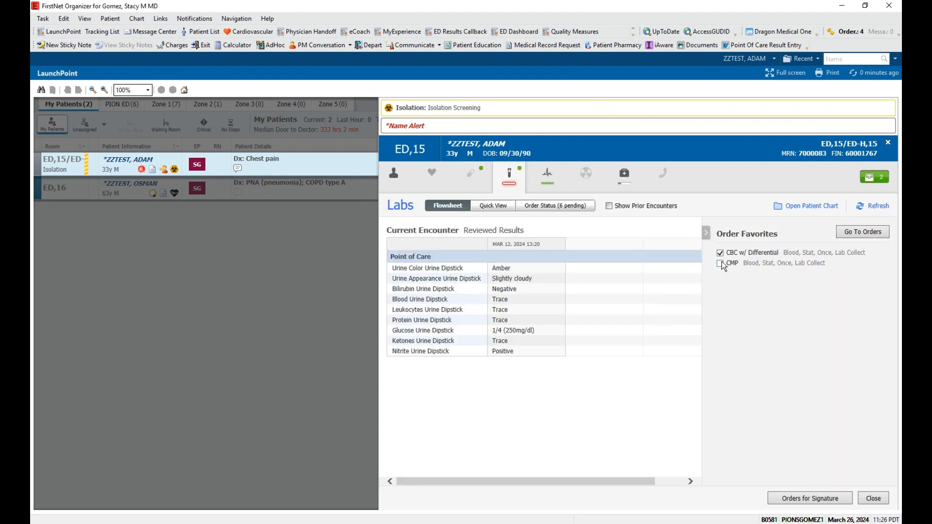
click(722, 265)
Add the favorite orders ER EKG and XR Chest 2 Views for the same patient.
click(548, 175)
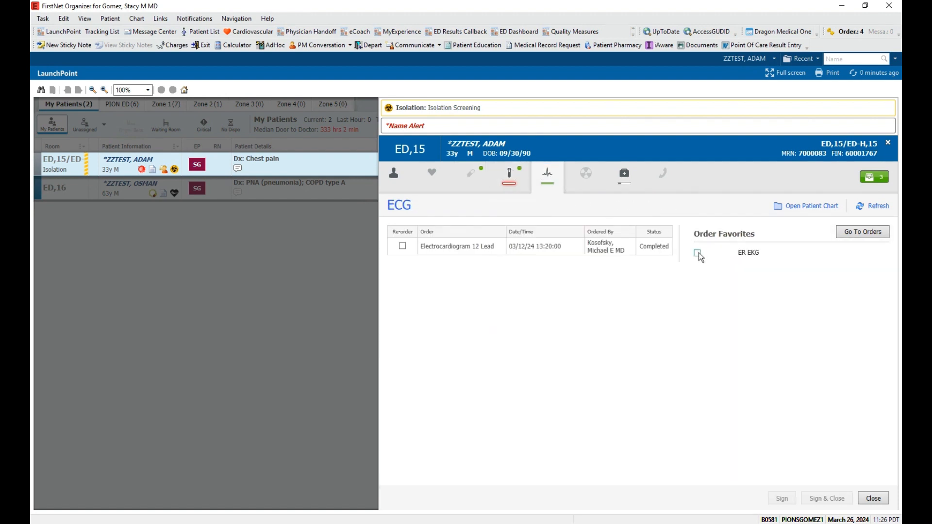
click(697, 253)
click(587, 173)
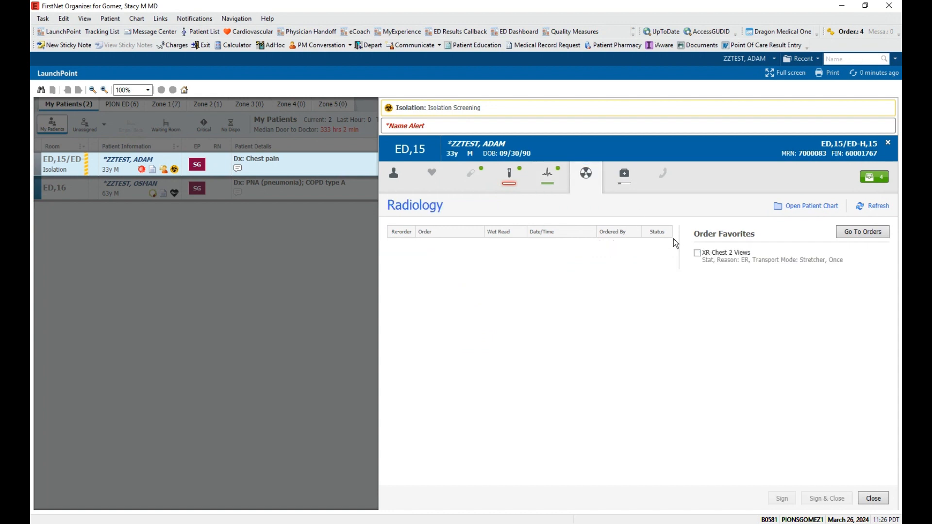
click(698, 253)
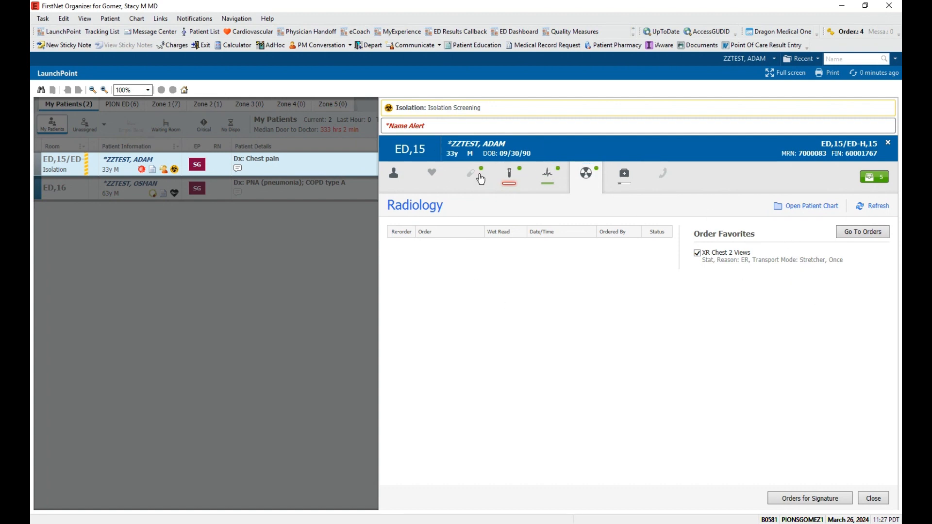
Review the orders for signature, then sign them and close the patient's order window.
click(876, 179)
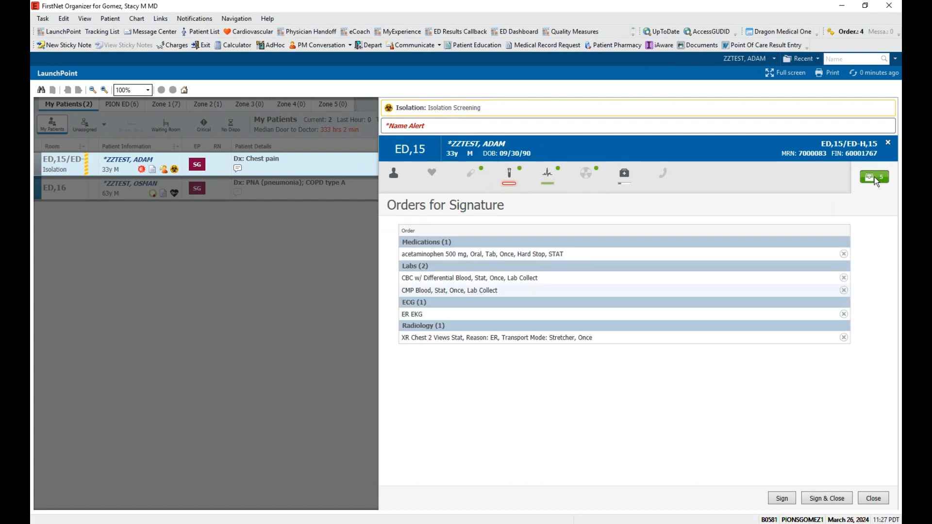
click(815, 500)
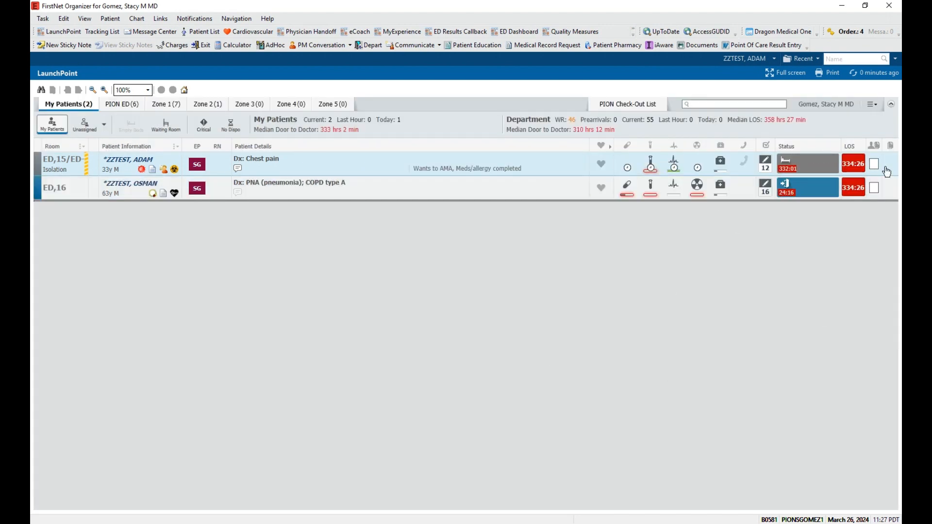
Start the ED Provider Note for the patient in ED,15 and look through its sections, including Procedure, Reexamination/Reevaluation and Medical Decision Making.
mouse_move(876, 168)
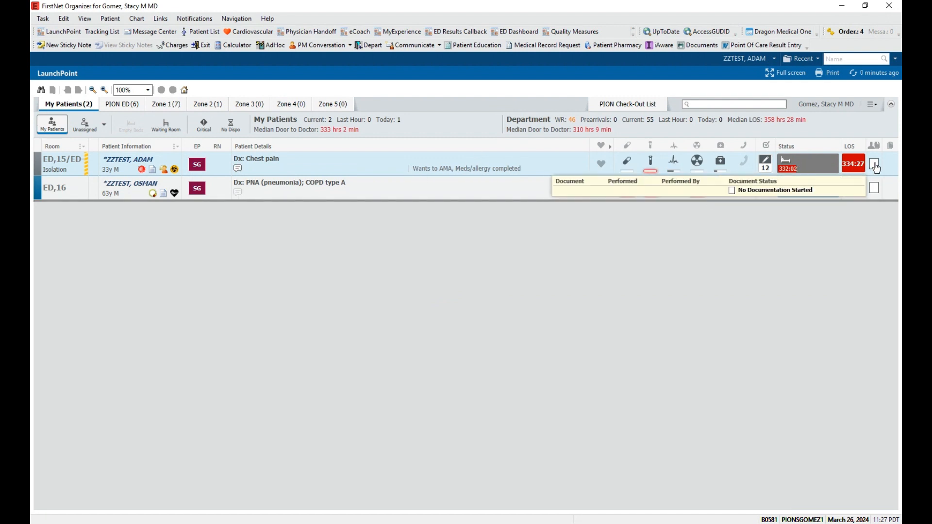
click(876, 168)
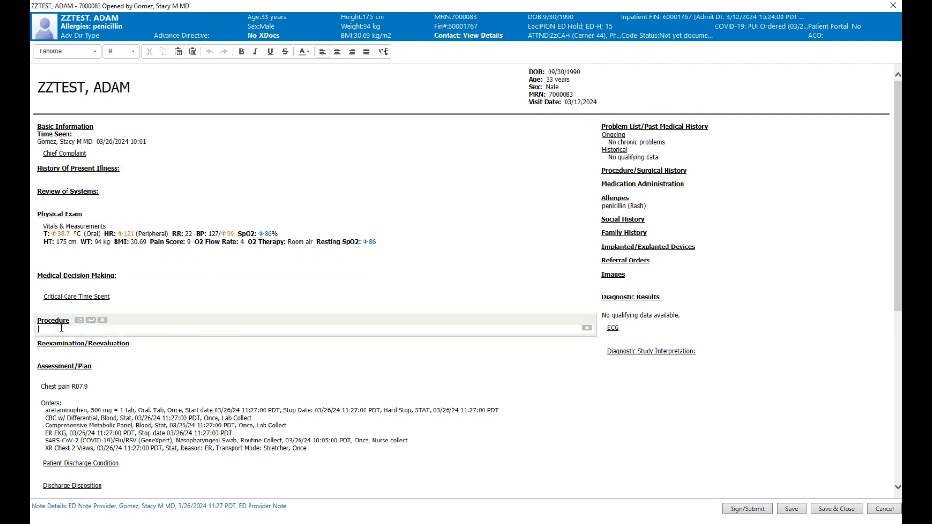
click(65, 350)
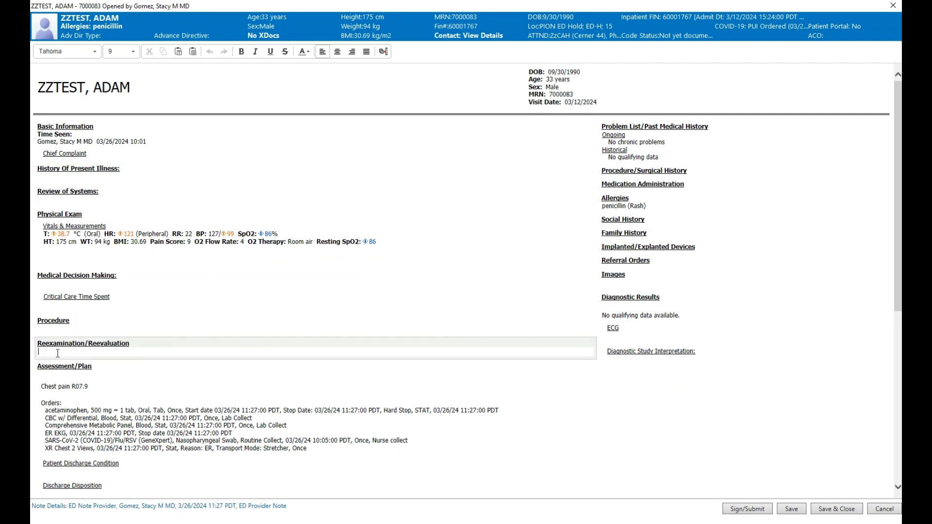
click(69, 287)
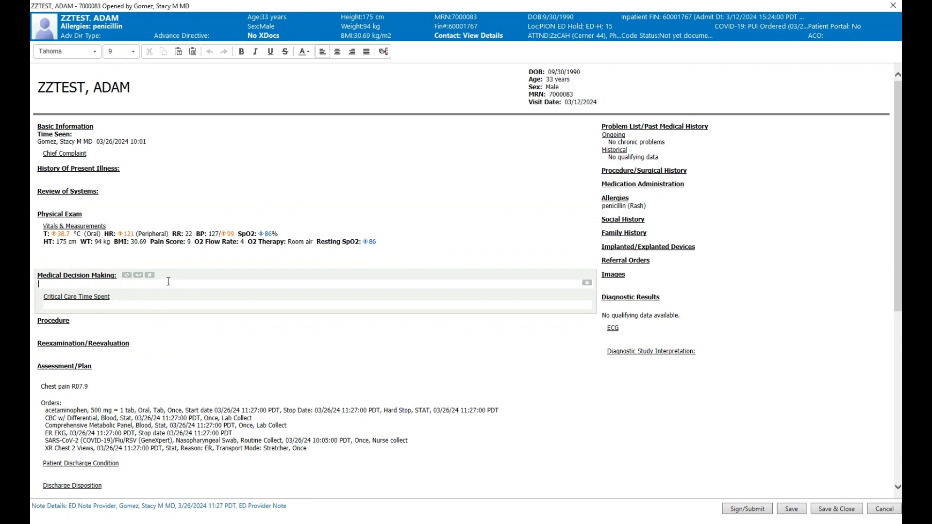
scroll(233, 267, down, 6)
scroll(272, 279, up, 7)
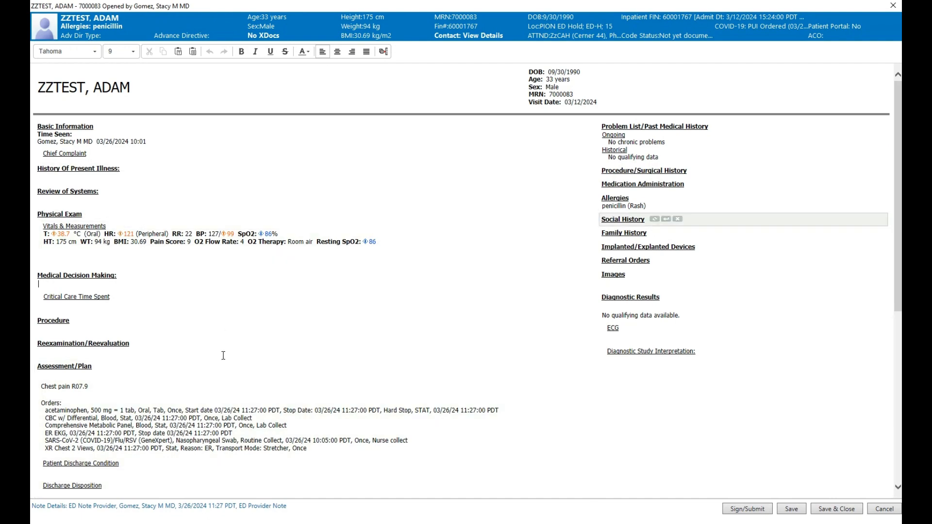
Look up the auto-text entries starting with .lab and .rad in the note's Lab Results section, leaving no text inserted.
scroll(224, 356, down, 4)
scroll(223, 357, down, 3)
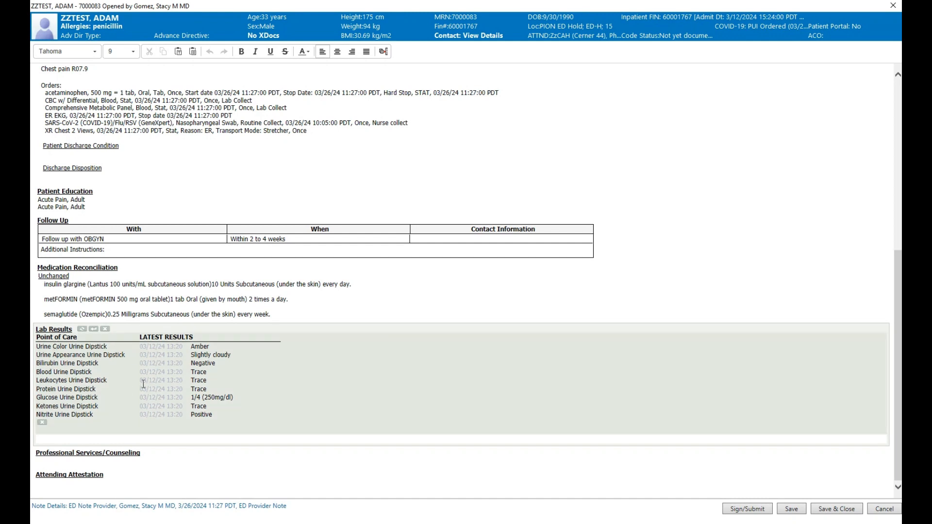
click(108, 439)
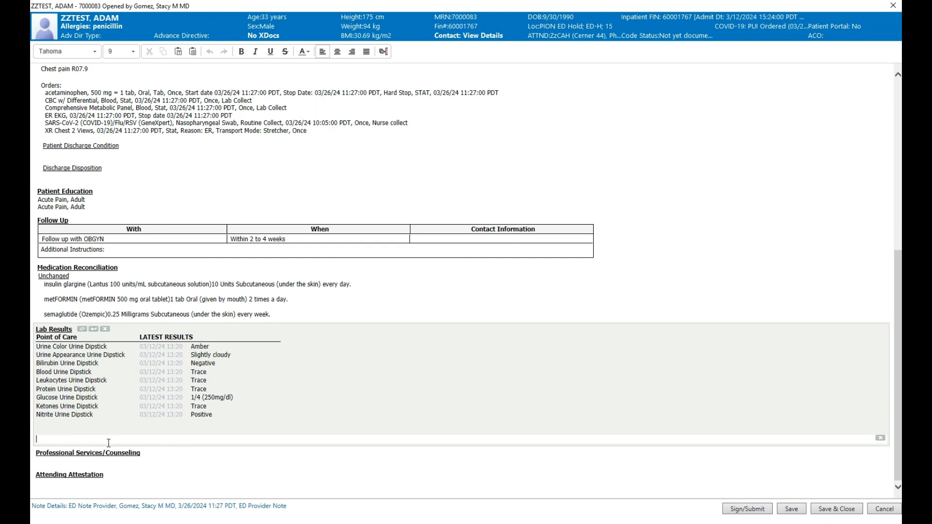
text(.lab)
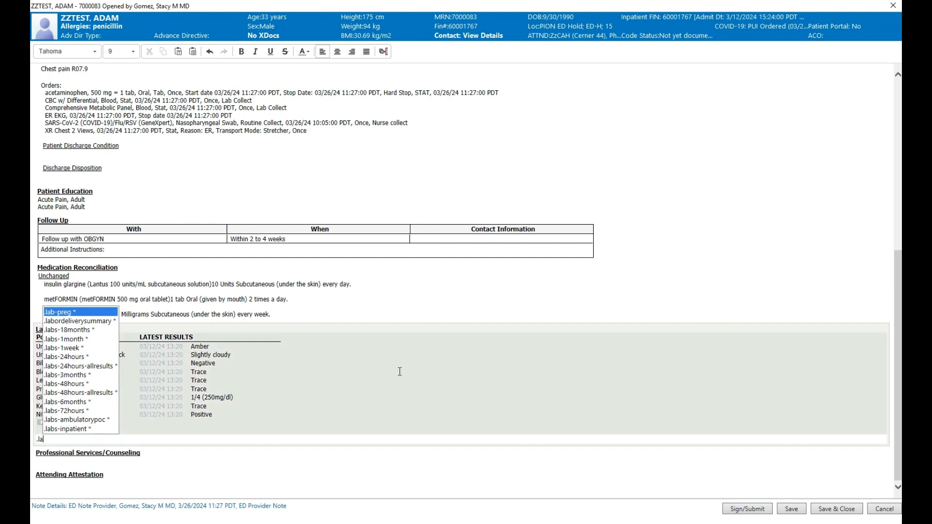
key(BackSpace)
text(.)
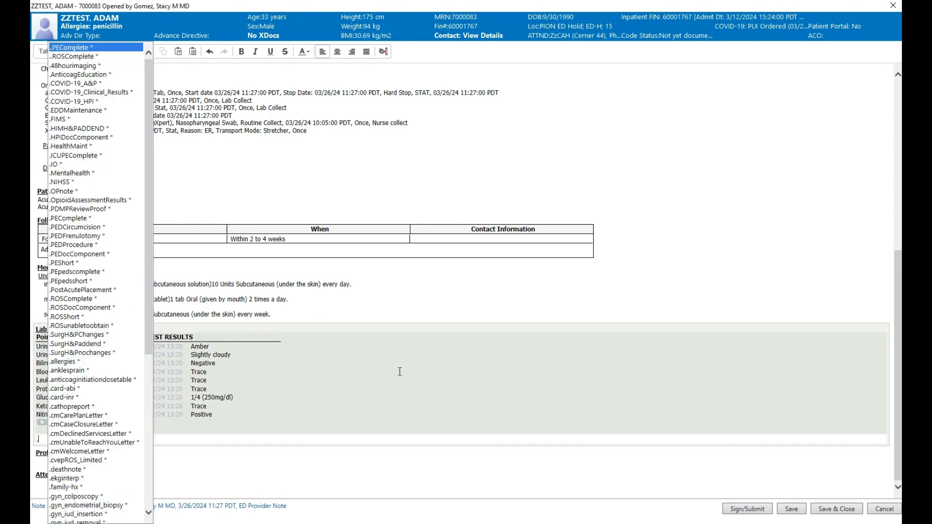
text(rad)
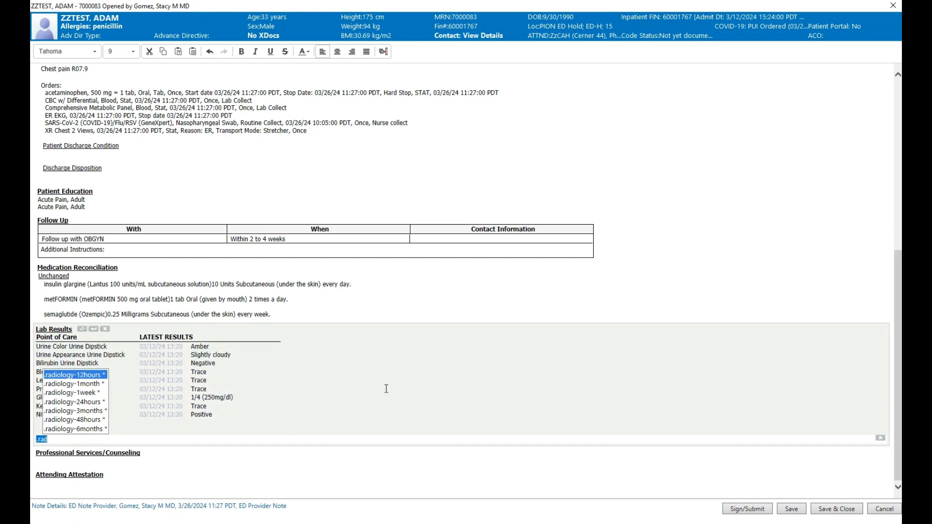
key(BackSpace)
key(BackSpace)
key(BackSpace)
key(BackSpace)
Look over the note's Reexamination/Reevaluation section and remaining sections, then cancel the ED Provider Note without saving it.
scroll(239, 471, up, 10)
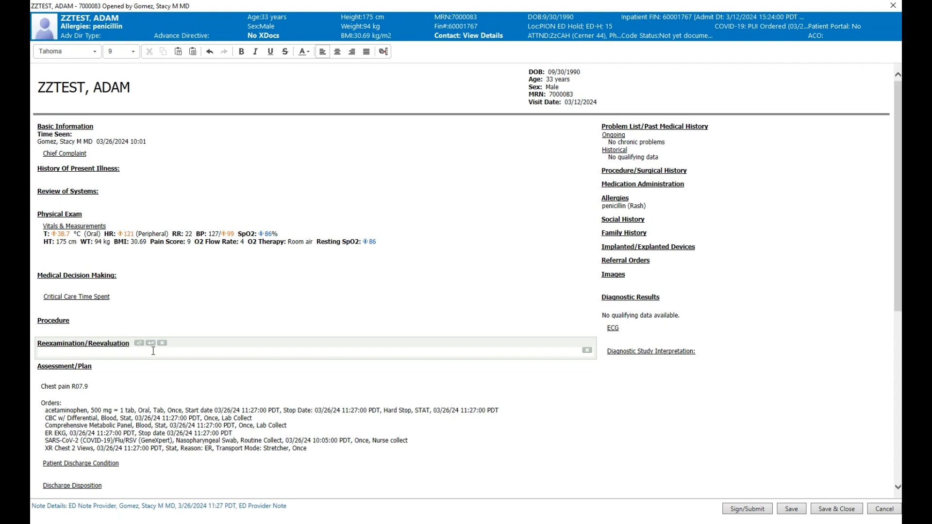
click(154, 350)
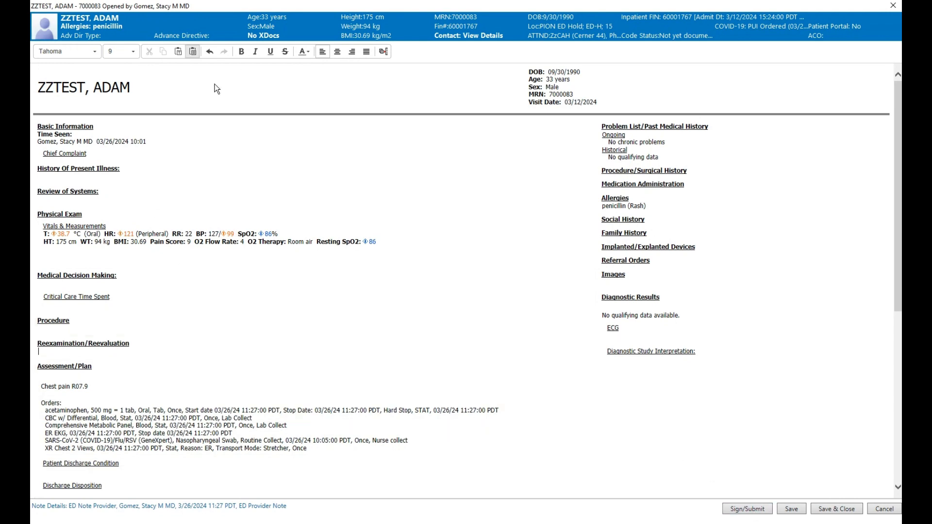
scroll(456, 340, down, 10)
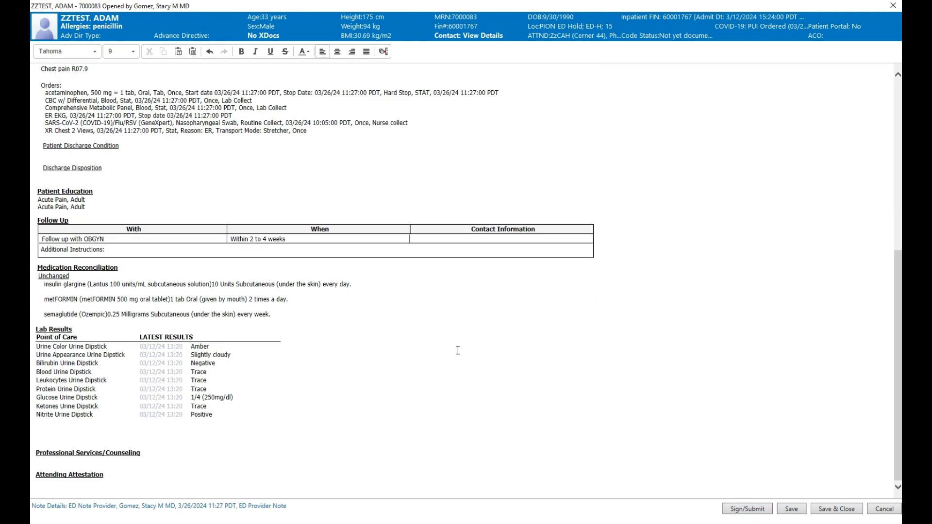
click(899, 109)
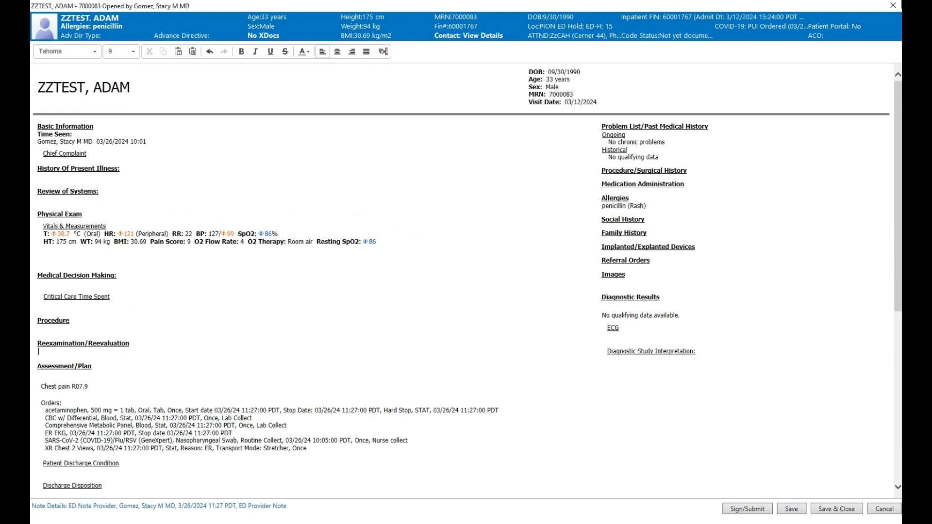
click(884, 509)
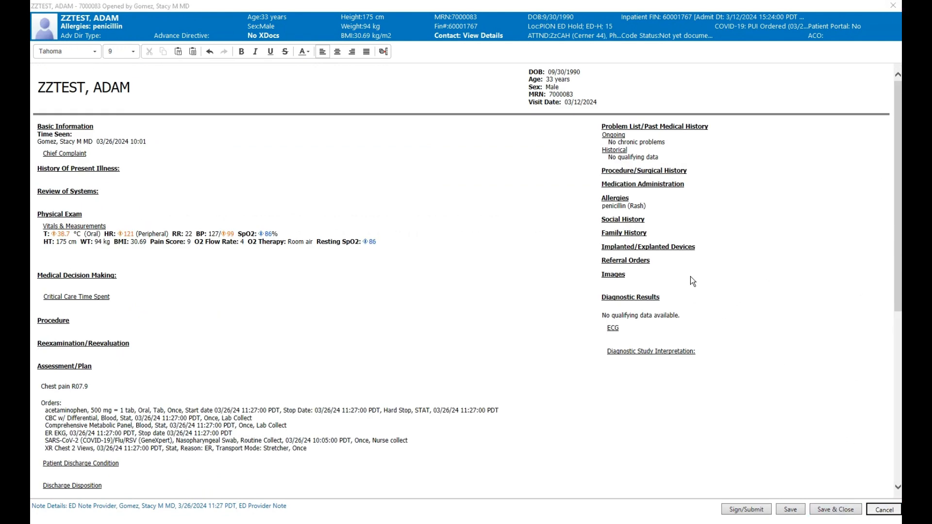
click(554, 287)
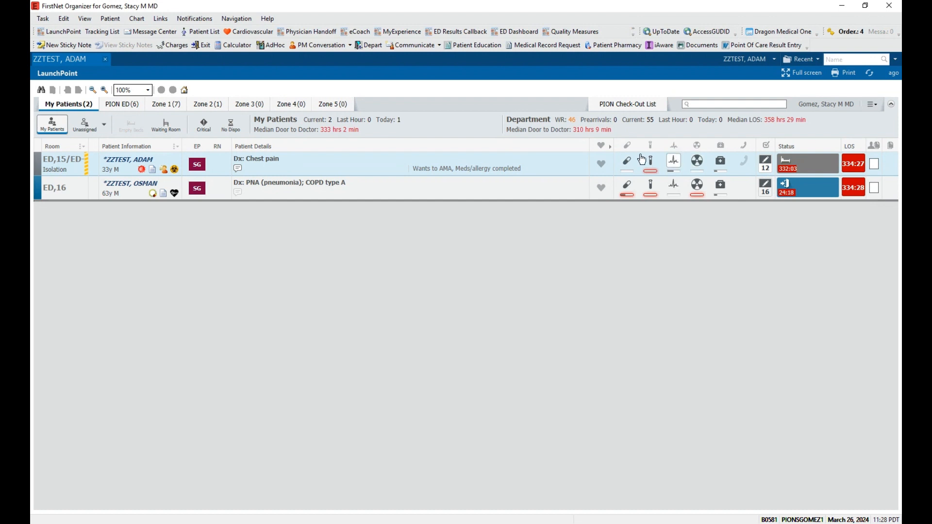
View the medications and order favorites of the patient in ED,15, close them, and check the shortcut options for that patient.
mouse_move(659, 166)
click(628, 162)
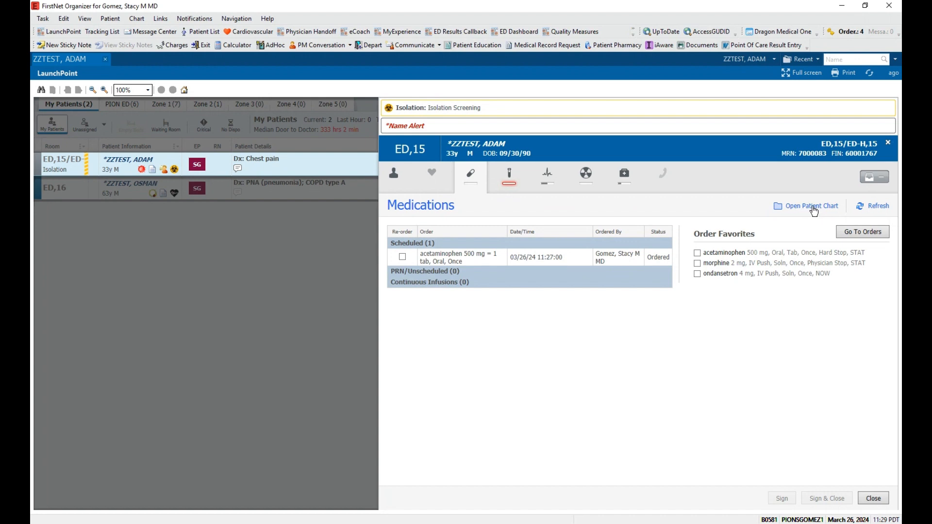
click(888, 144)
right_click(328, 170)
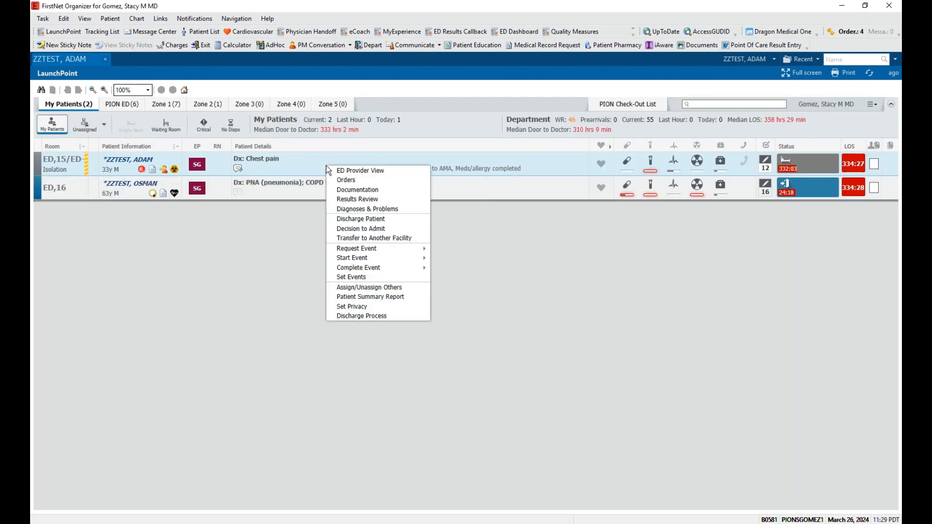
click(464, 198)
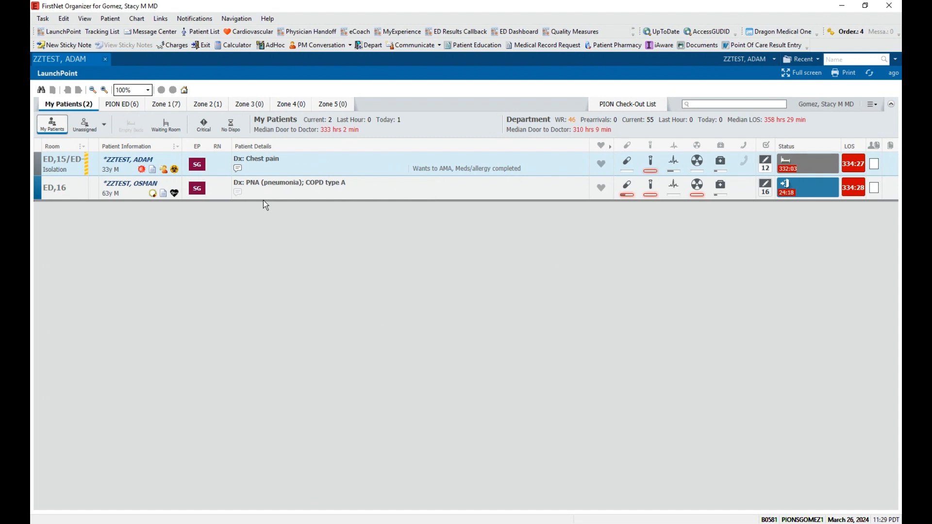
Return to the open chart of the patient in ED,15 and switch it to Provider View.
click(68, 60)
click(33, 106)
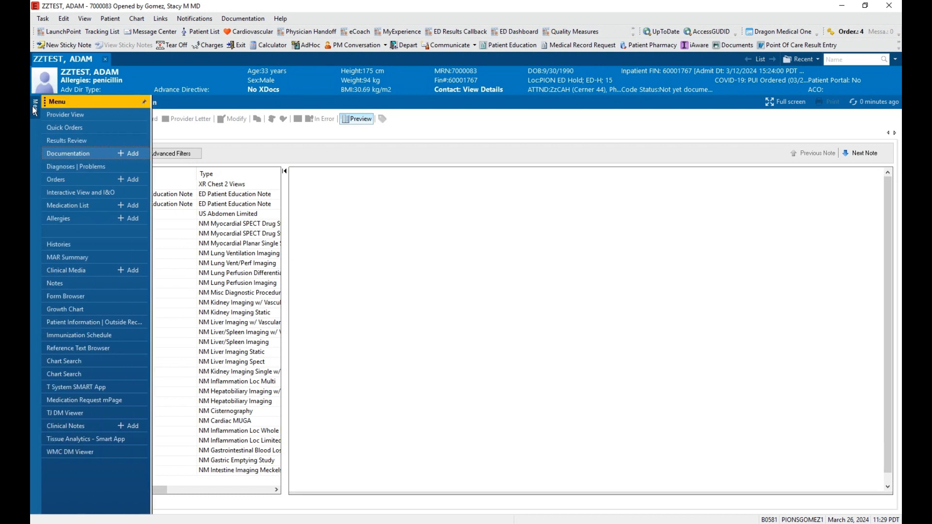
click(55, 115)
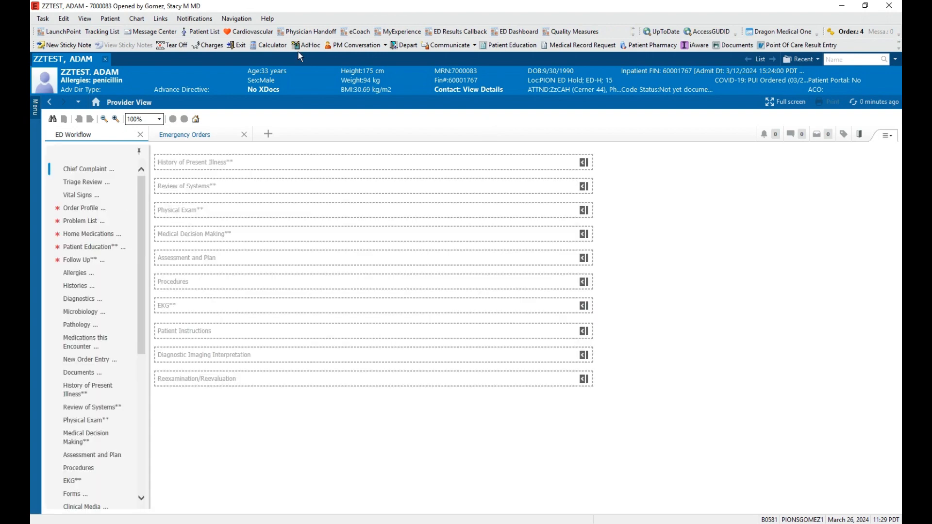
mouse_move(36, 108)
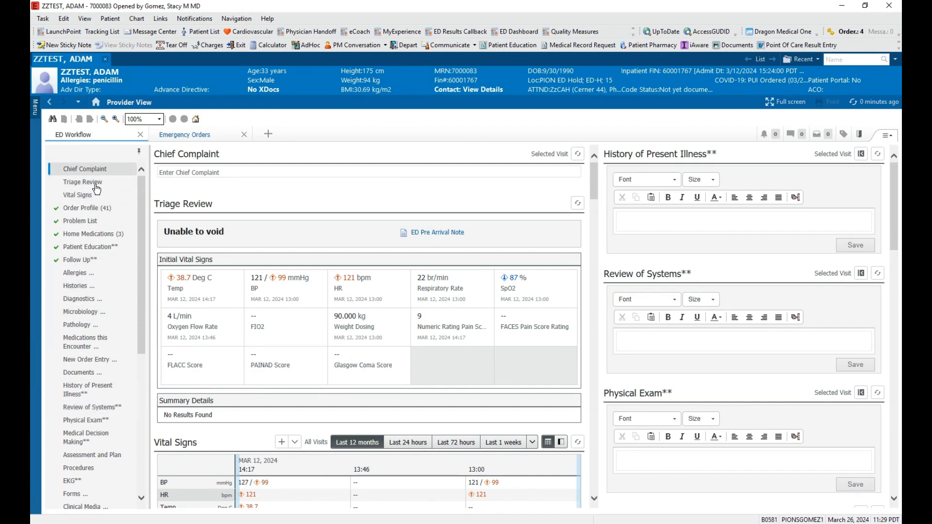
Examine the ED Workflow's section list and the list of components that can be shown or hidden.
drag(97, 188, 97, 168)
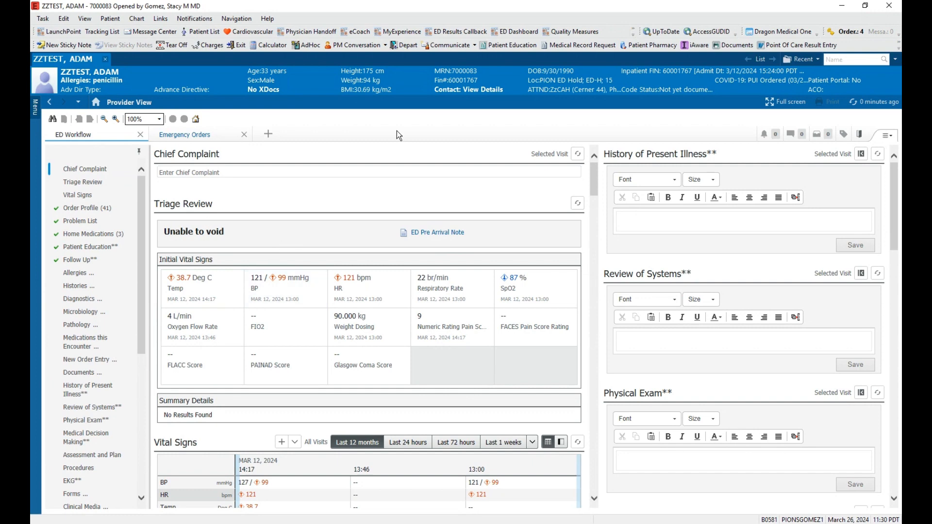
click(890, 139)
click(890, 140)
click(889, 142)
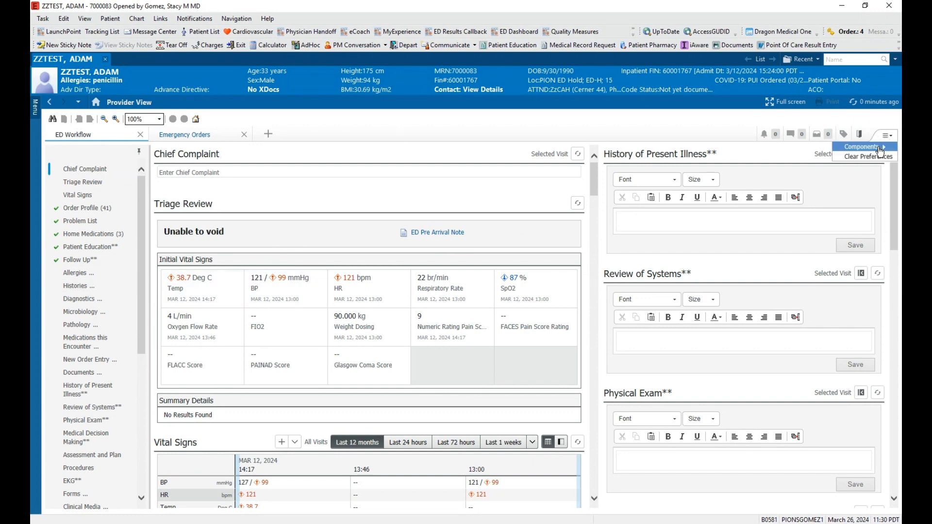
mouse_move(879, 150)
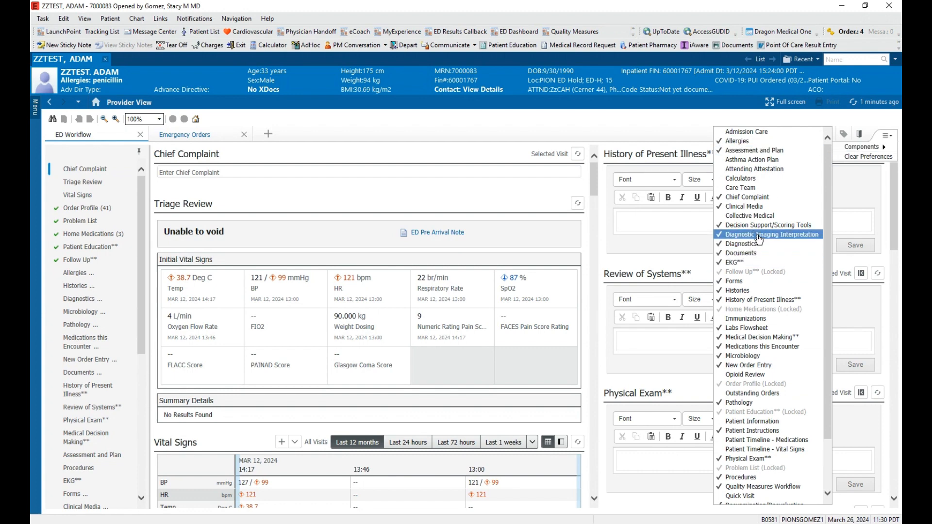
click(426, 145)
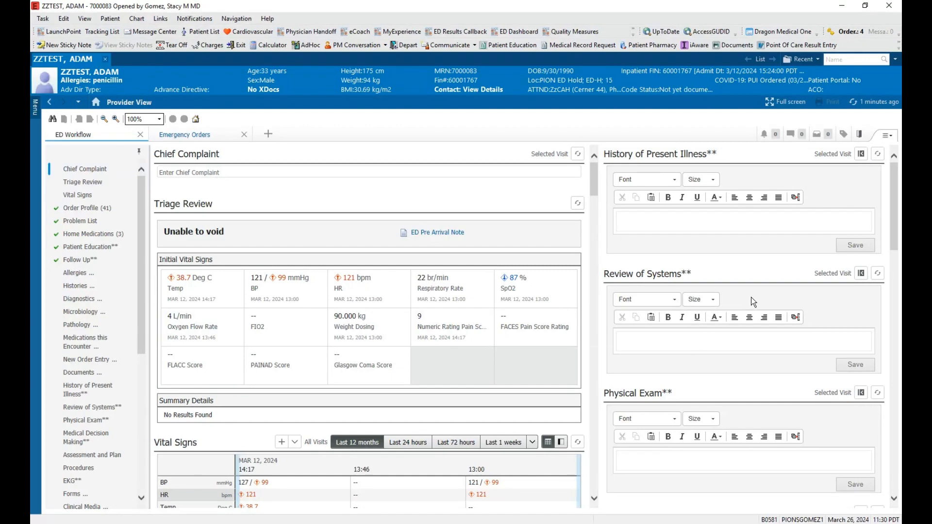
Move the History of Present Illness and Review of Systems components into the main workflow column, then dock them back in the side column.
click(860, 154)
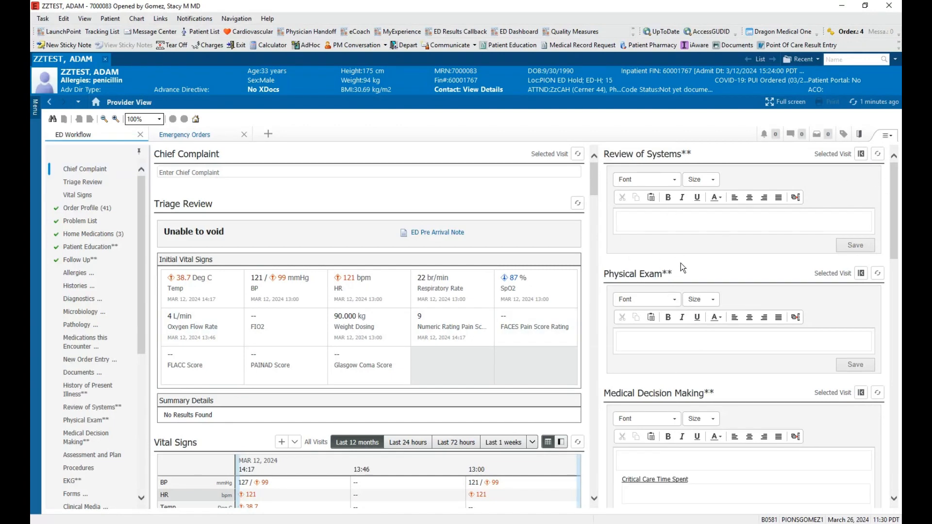
click(861, 154)
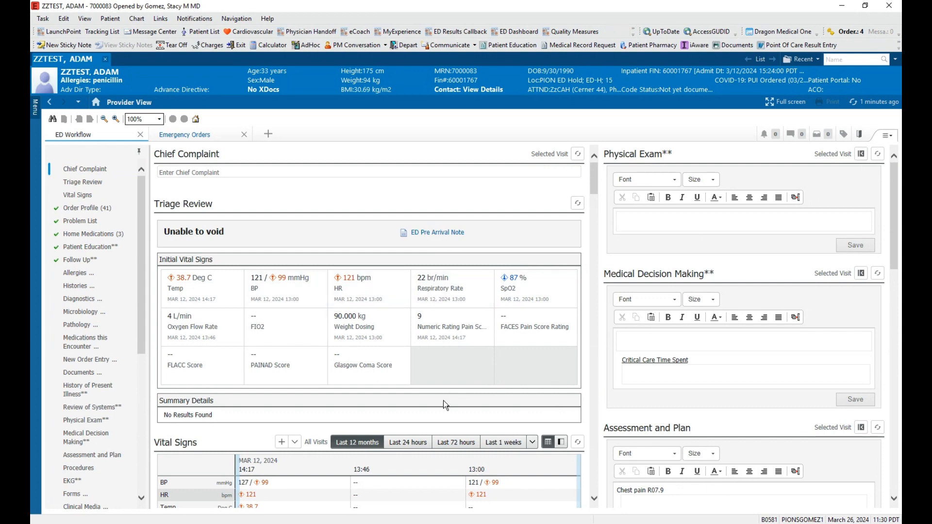
scroll(130, 321, down, 3)
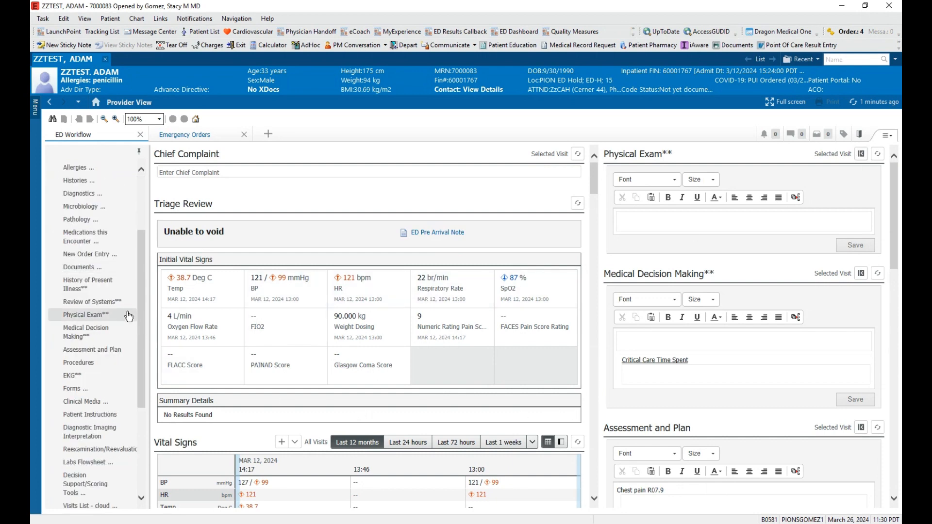
click(95, 287)
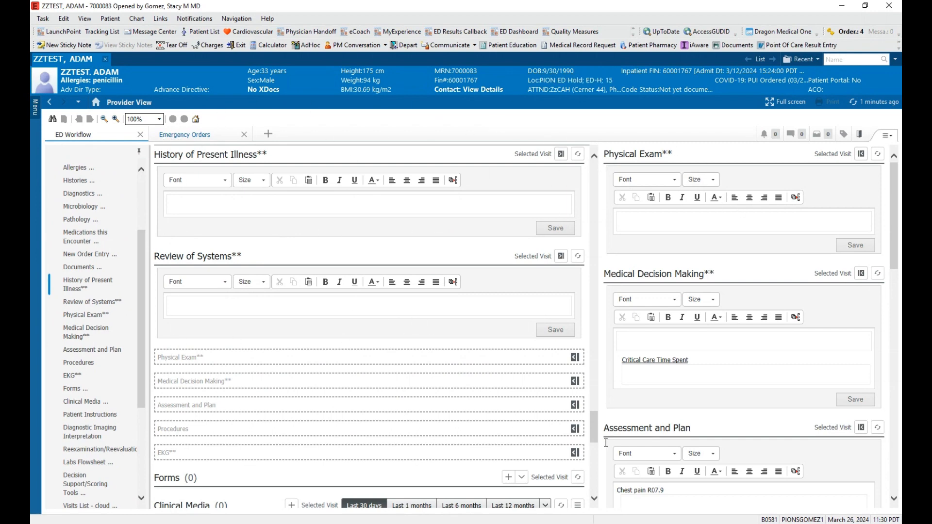
click(562, 158)
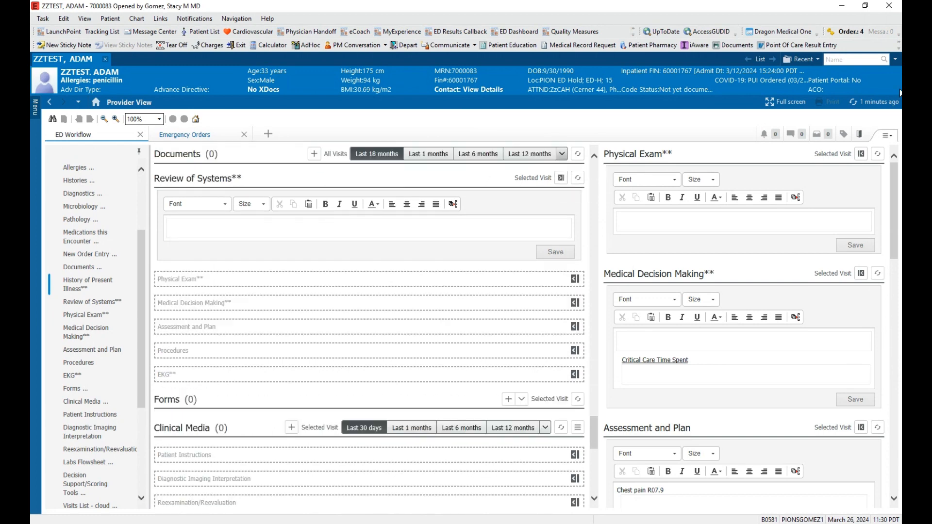
click(561, 181)
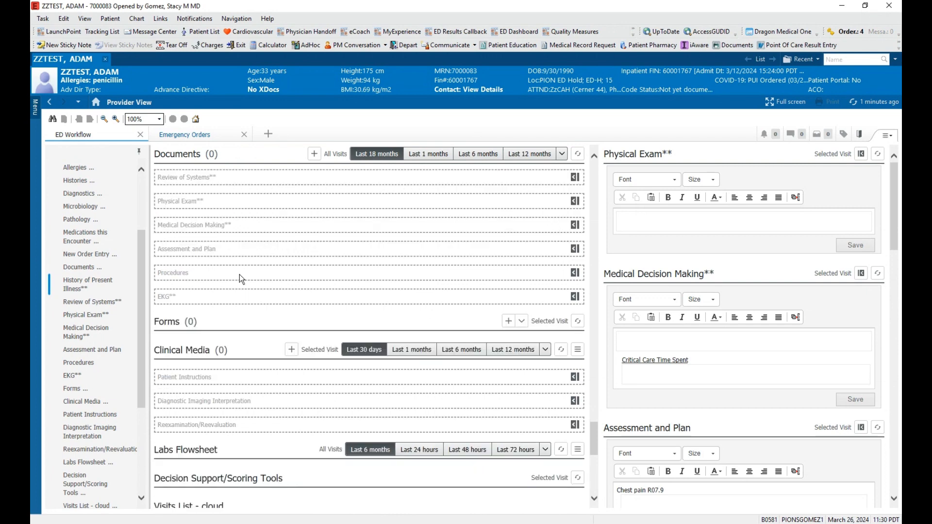
Examine the ED Workflow's component choices again and the Create Note links, and place the cursor in the Physical Exam text.
scroll(239, 273, up, 5)
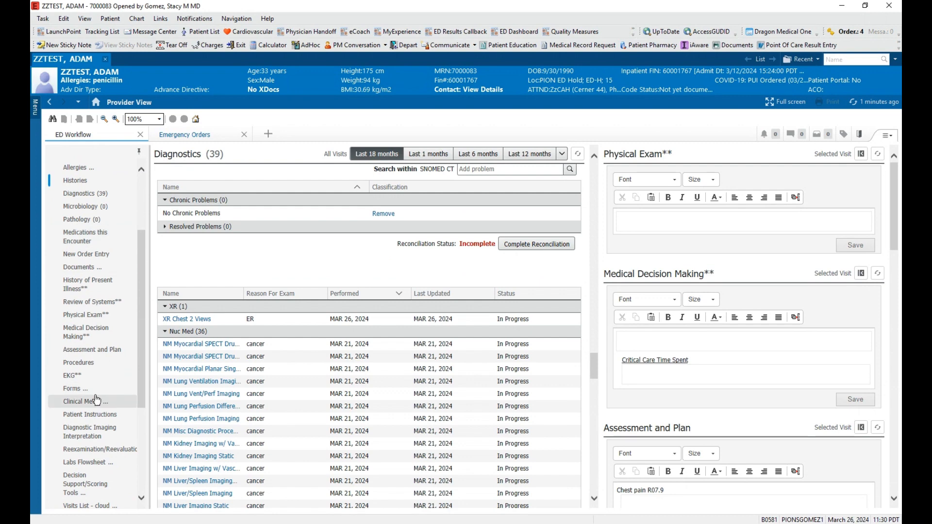
click(881, 143)
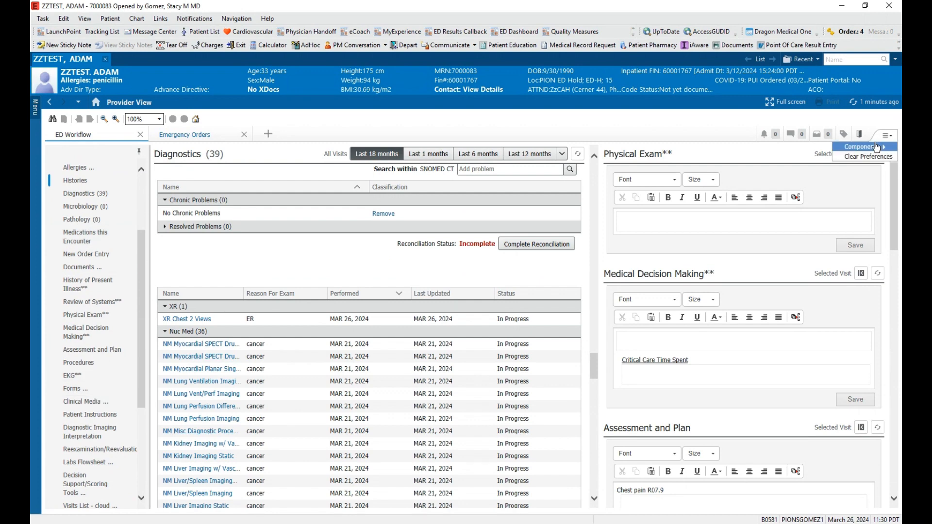
mouse_move(864, 146)
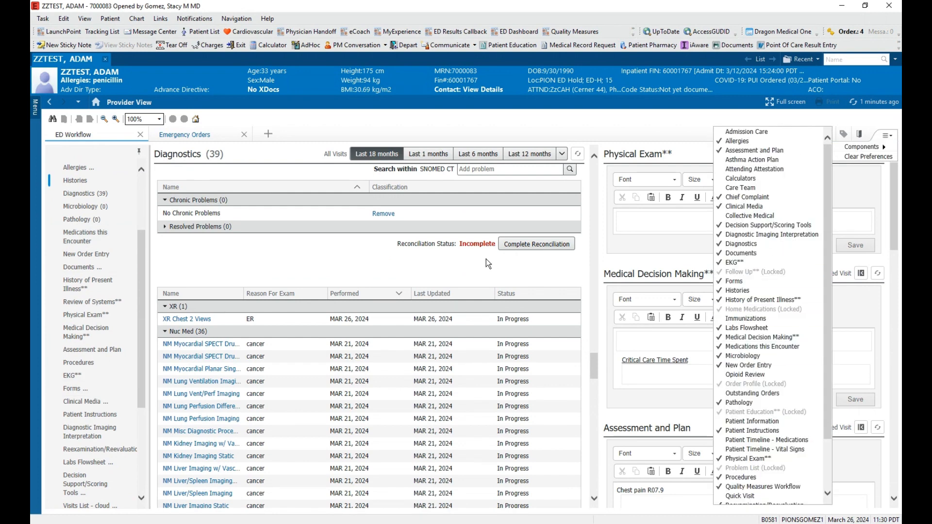
scroll(80, 424, down, 3)
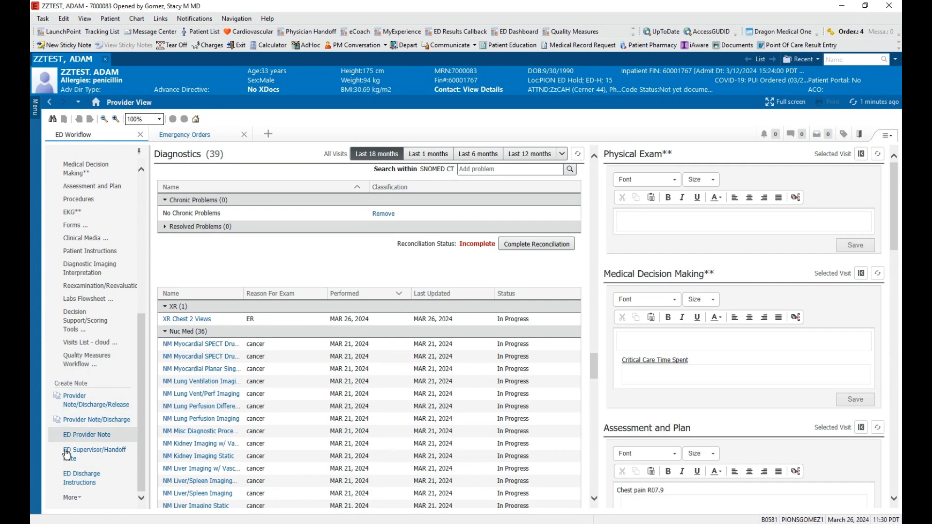
click(720, 220)
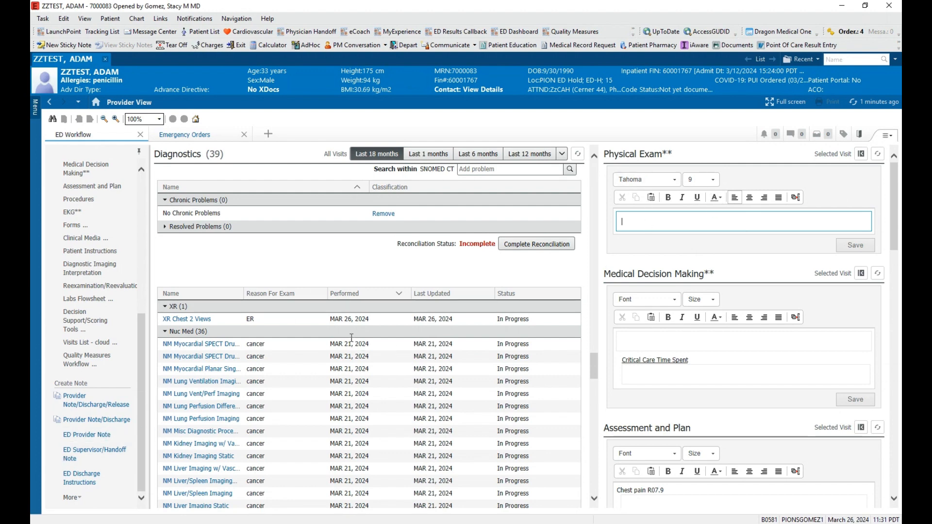
scroll(97, 291, up, 5)
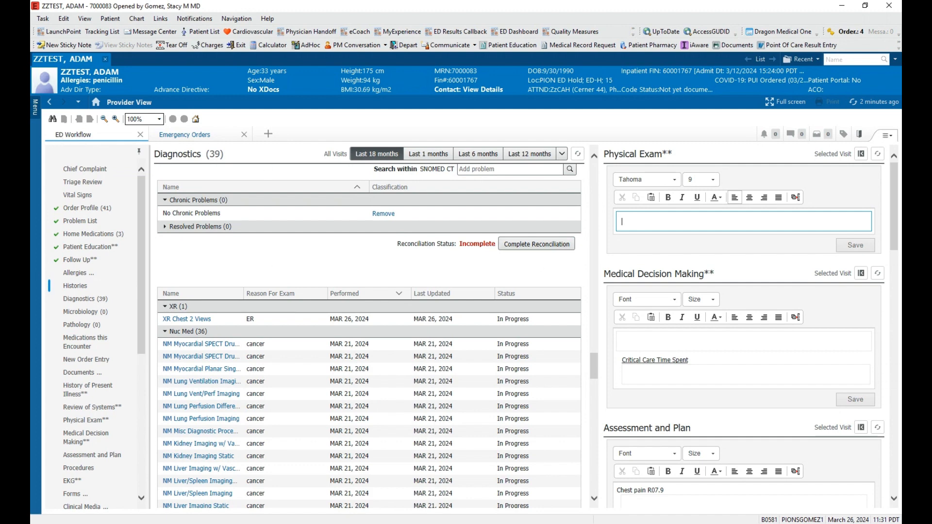
Go to the patient's Orders page, start adding an order, and open Organize Favorites for the order favorites.
mouse_move(36, 106)
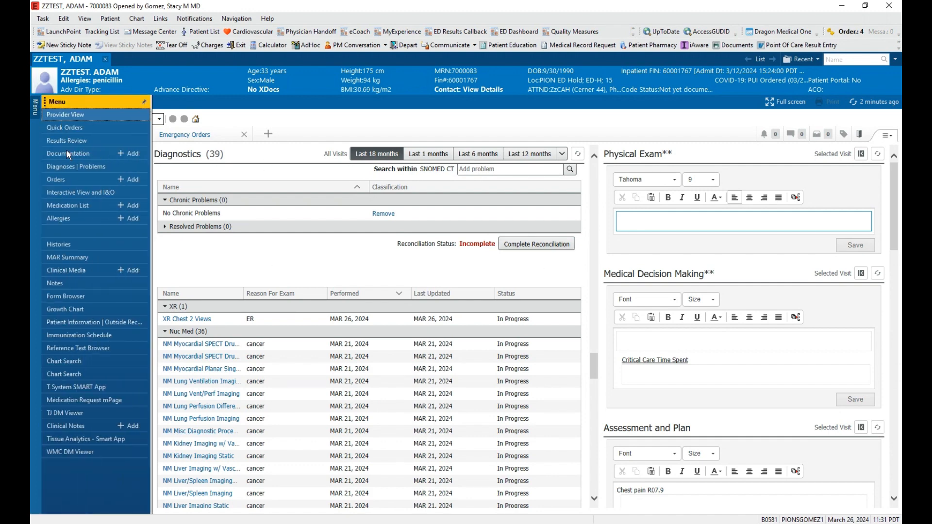
click(53, 179)
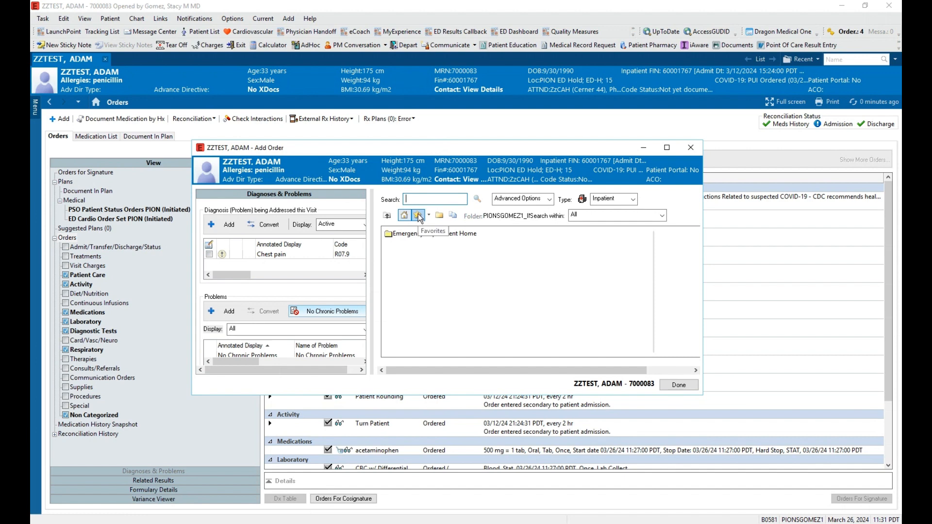
click(429, 215)
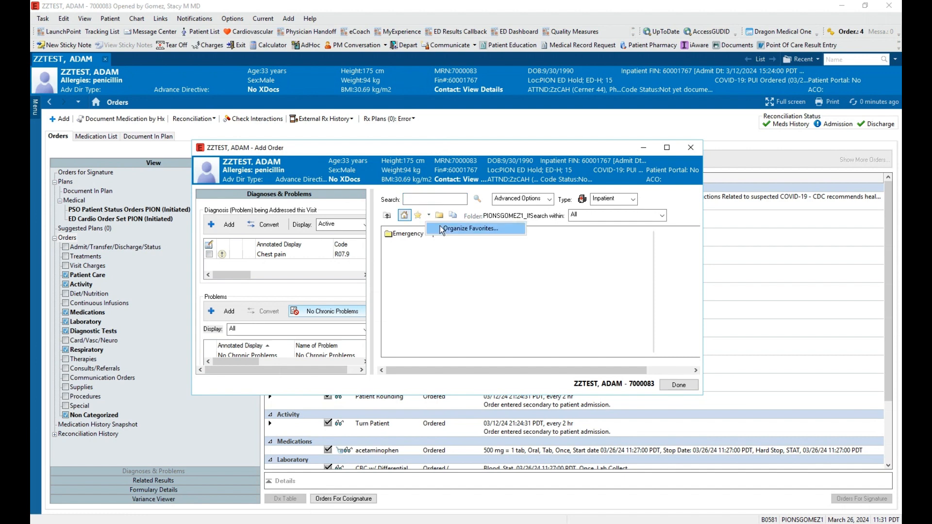
click(442, 228)
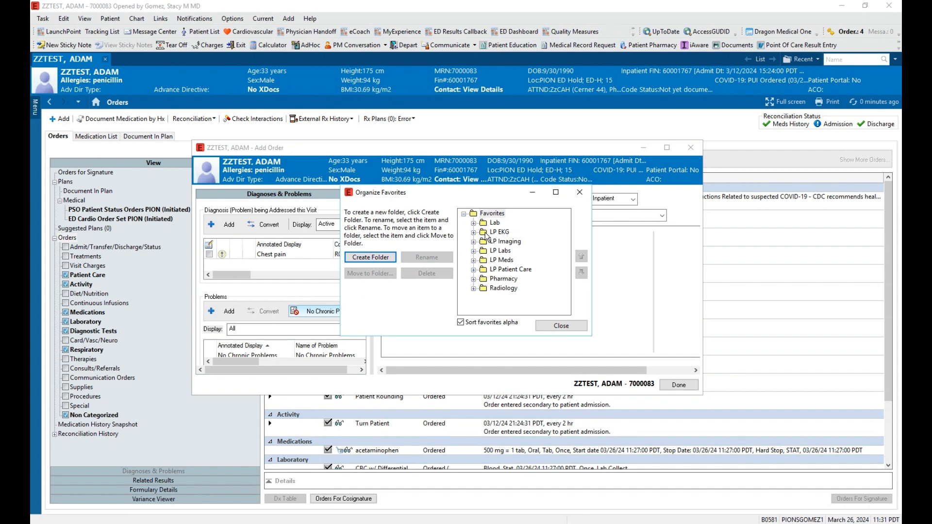
Examine the favorites folder tree, including the contents of the LP EKG folder and the subfolders of Pharmacy.
click(501, 234)
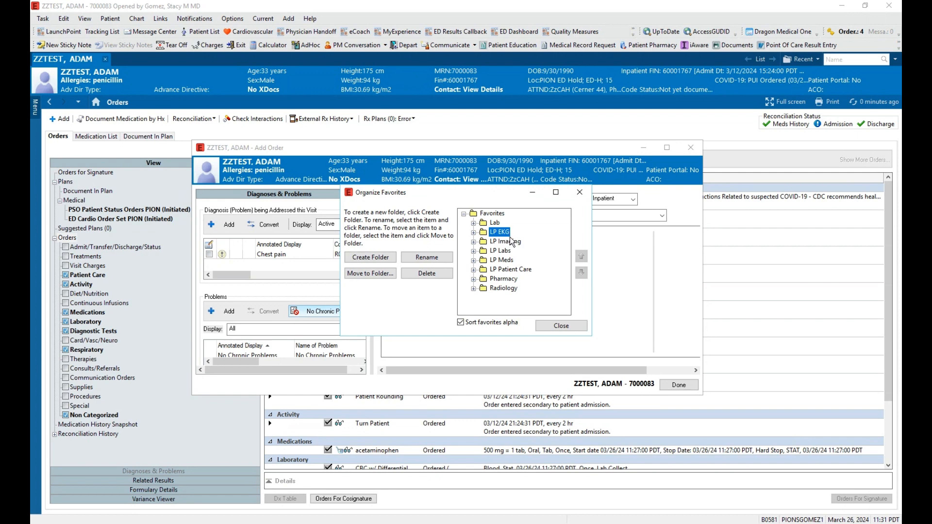
click(474, 232)
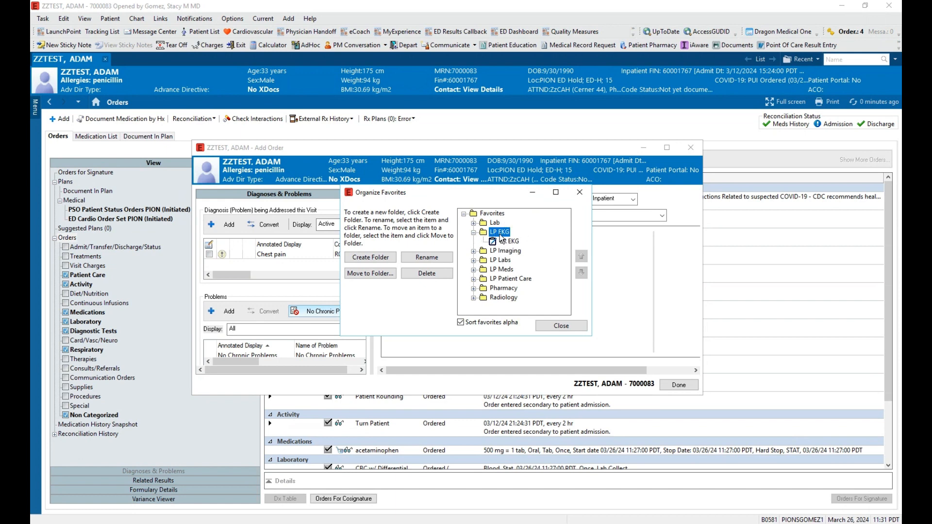
click(474, 233)
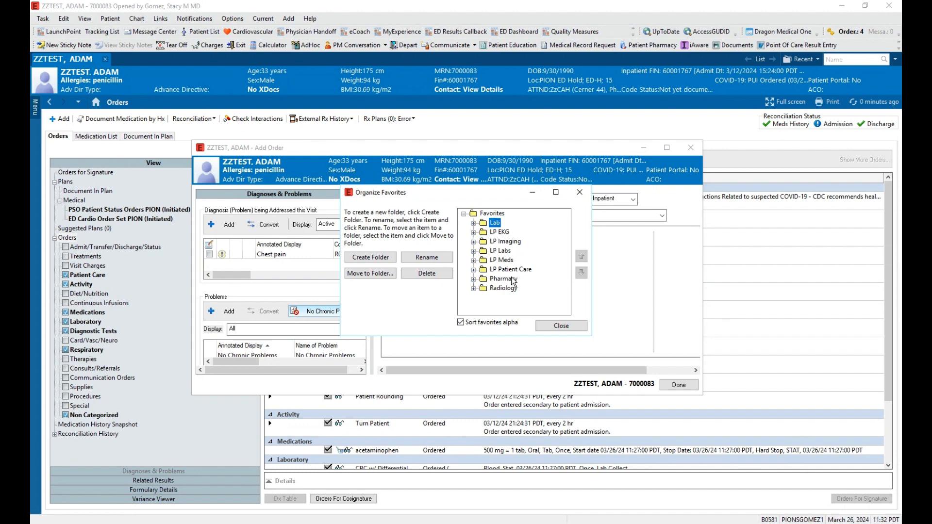
click(507, 280)
click(510, 291)
click(473, 279)
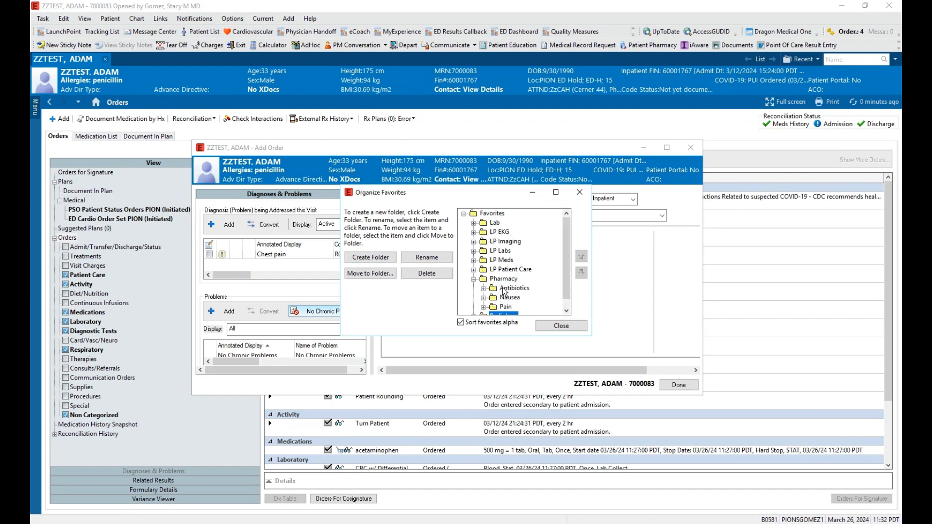
scroll(515, 282, down, 1)
scroll(508, 278, up, 1)
Create a subfolder named Chemistry inside the Lab favorites folder.
click(495, 223)
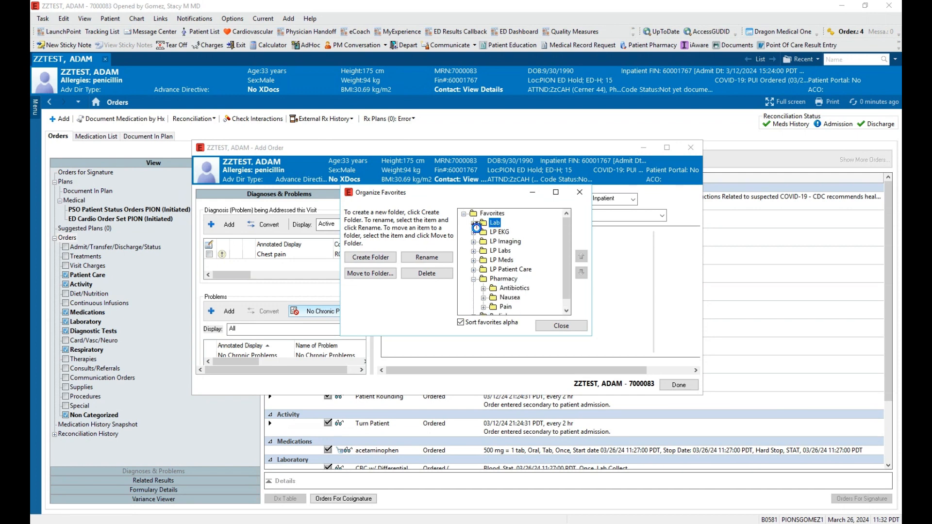
click(473, 223)
click(495, 223)
click(530, 219)
click(372, 258)
text(C)
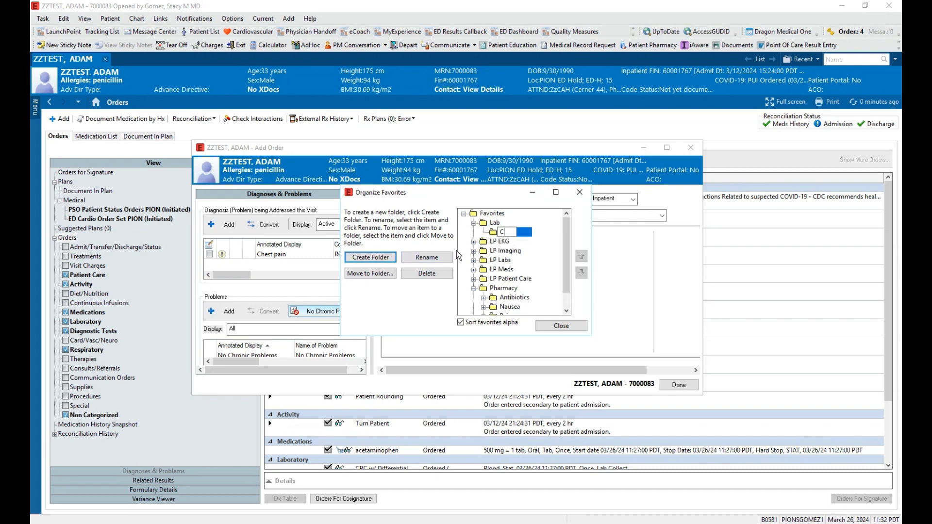
text(hemistry)
click(434, 256)
key(Return)
Review the Antibiotics, Nausea and Pain subfolders under Pharmacy in the favorites tree, then close Organize Favorites.
scroll(505, 284, down, 1)
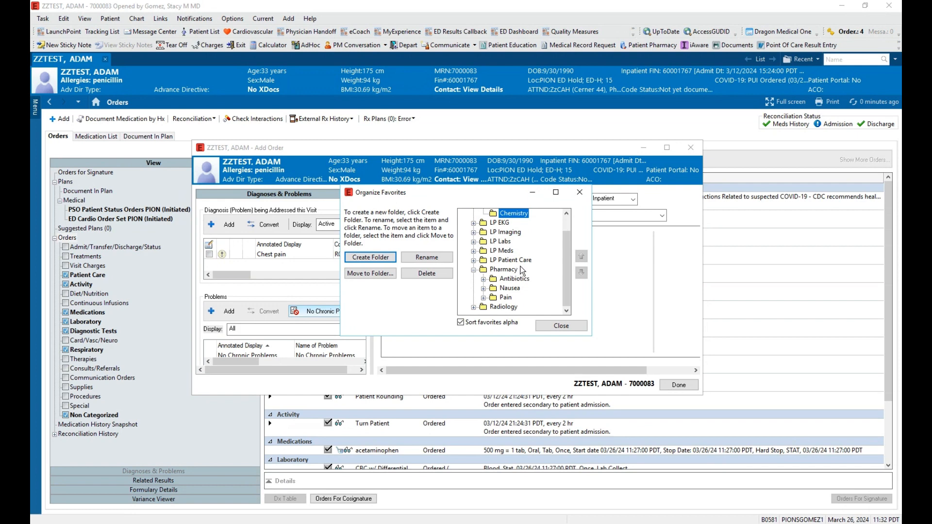
click(502, 270)
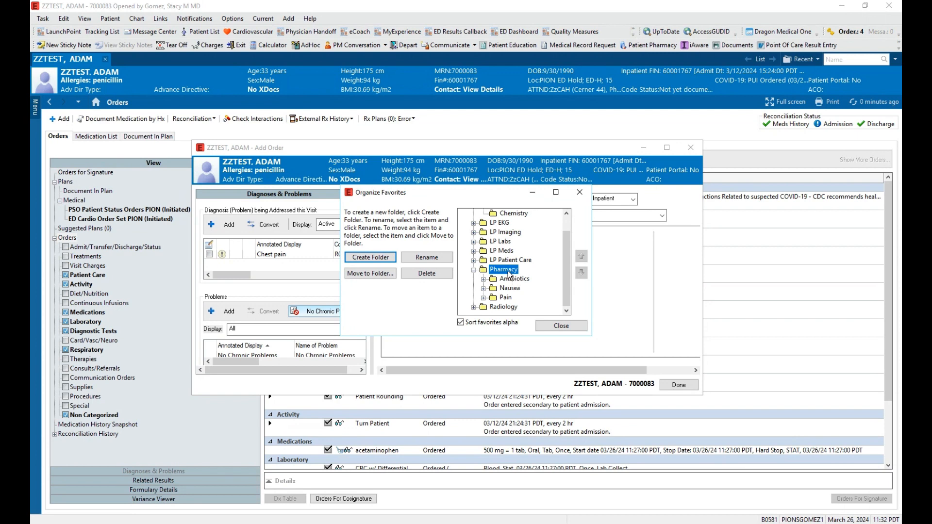
click(509, 280)
click(507, 270)
click(508, 280)
click(509, 291)
click(508, 297)
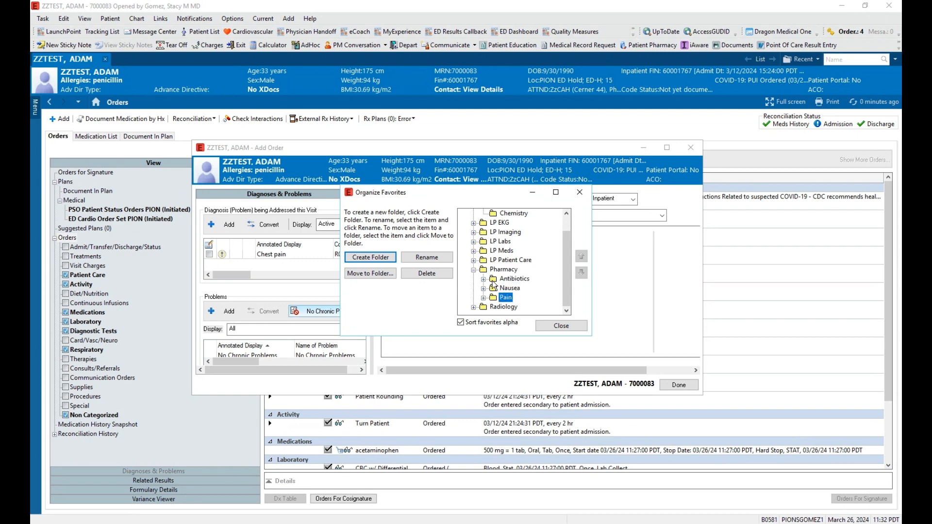
scroll(523, 265, up, 1)
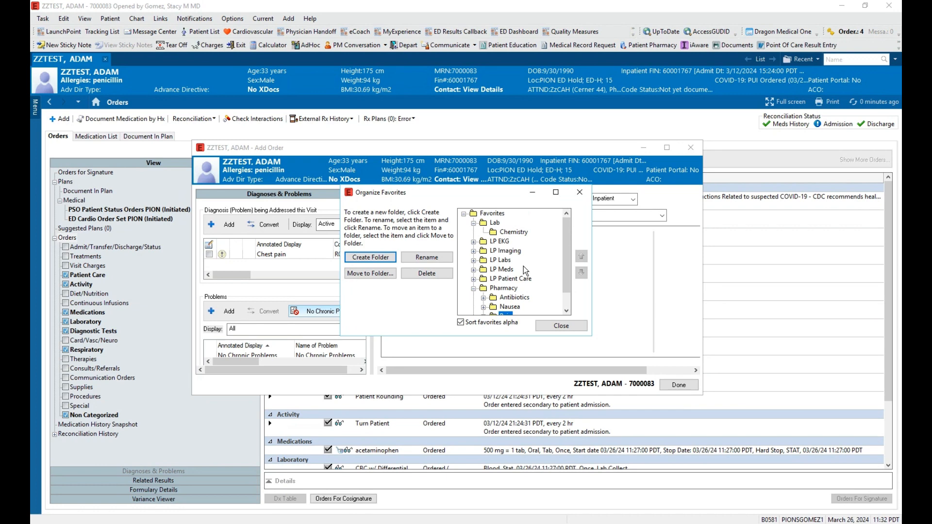
click(492, 215)
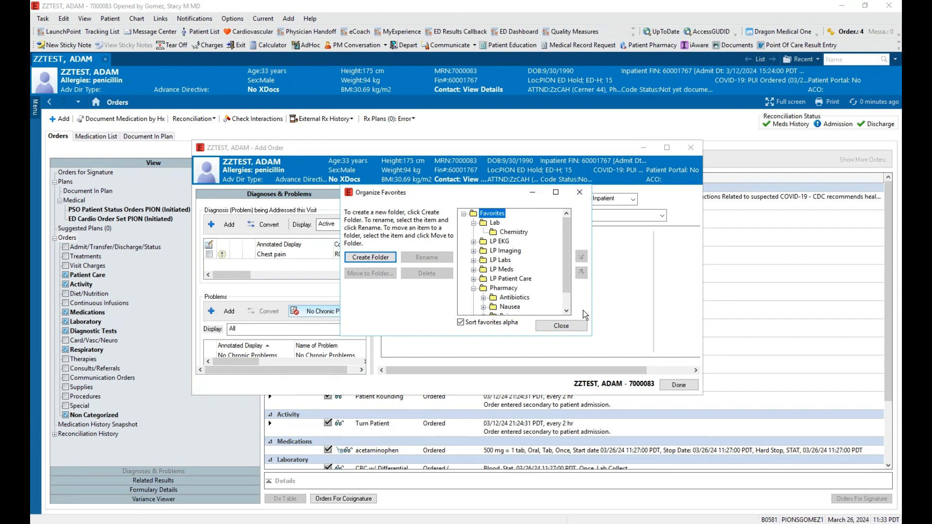
click(579, 327)
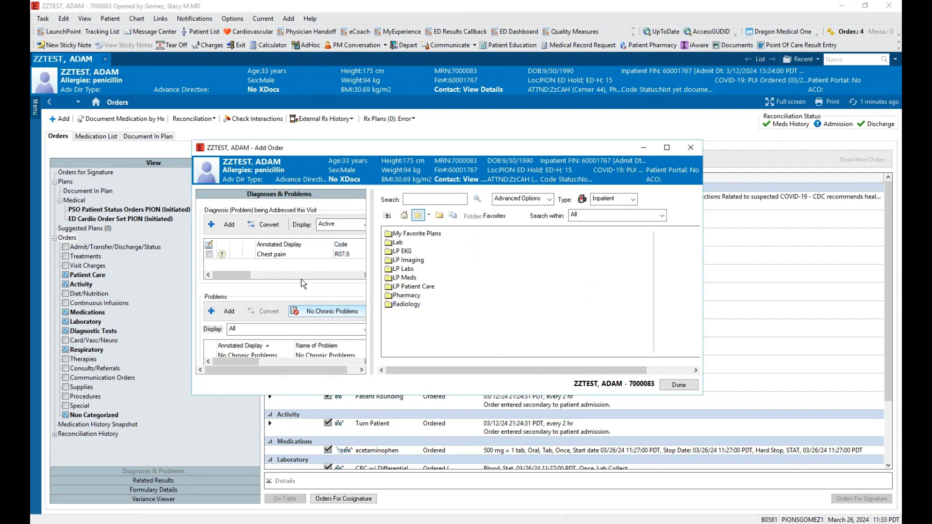
Search the orders for "ed", add ED Cardio Order Set PION to the patient, and finish adding orders.
click(422, 199)
key(Return)
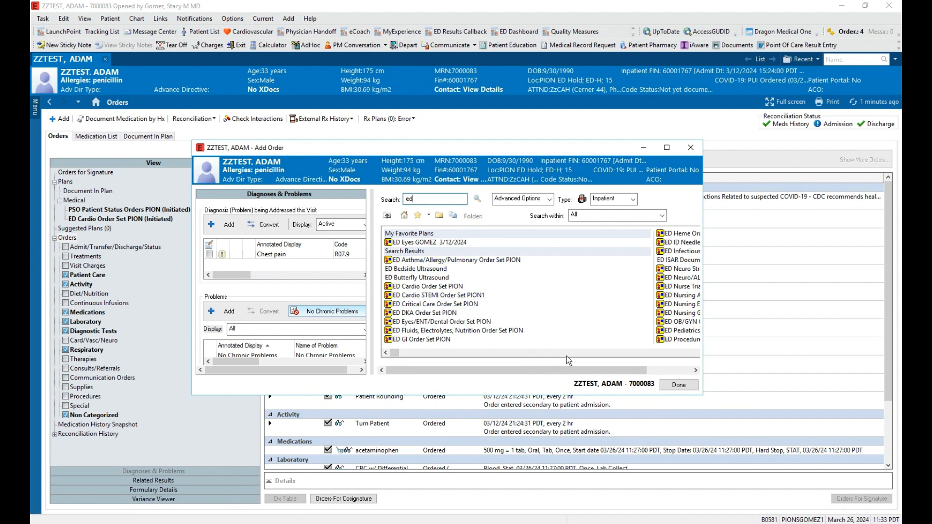
click(657, 354)
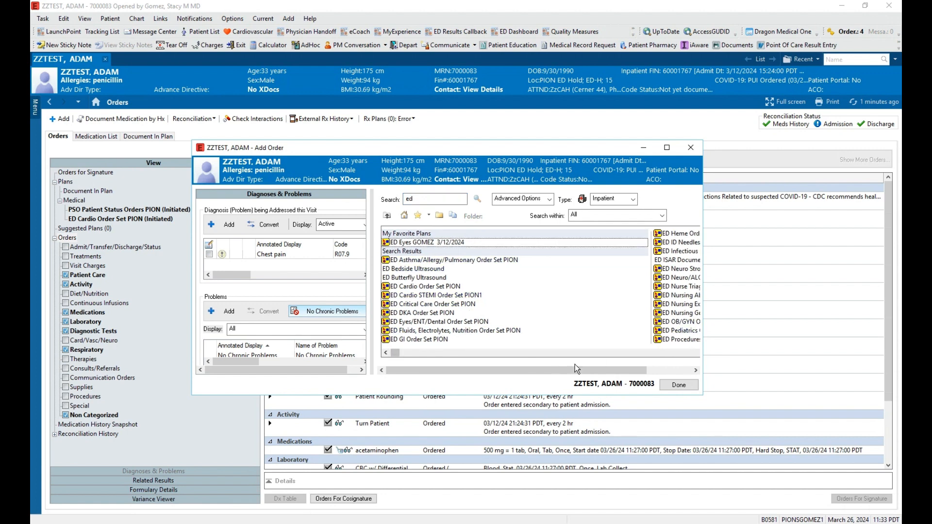
click(600, 355)
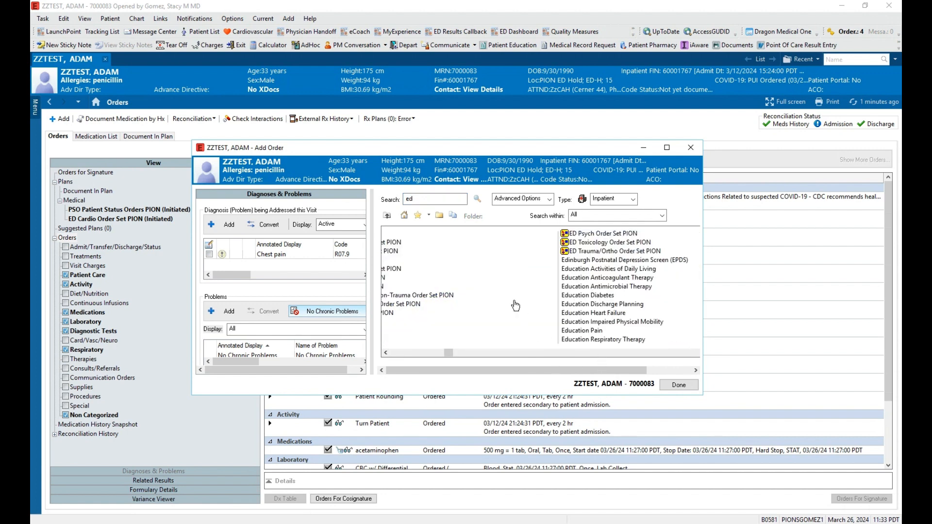
click(417, 354)
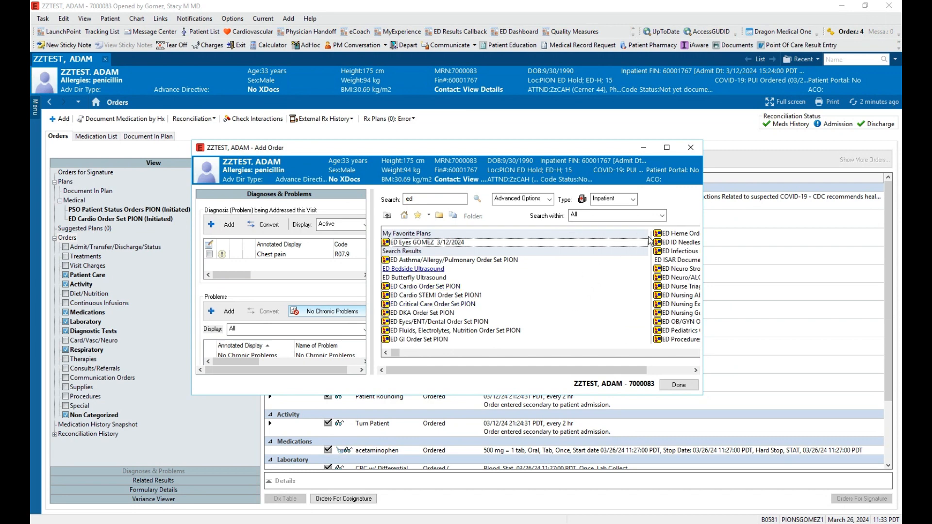
click(402, 288)
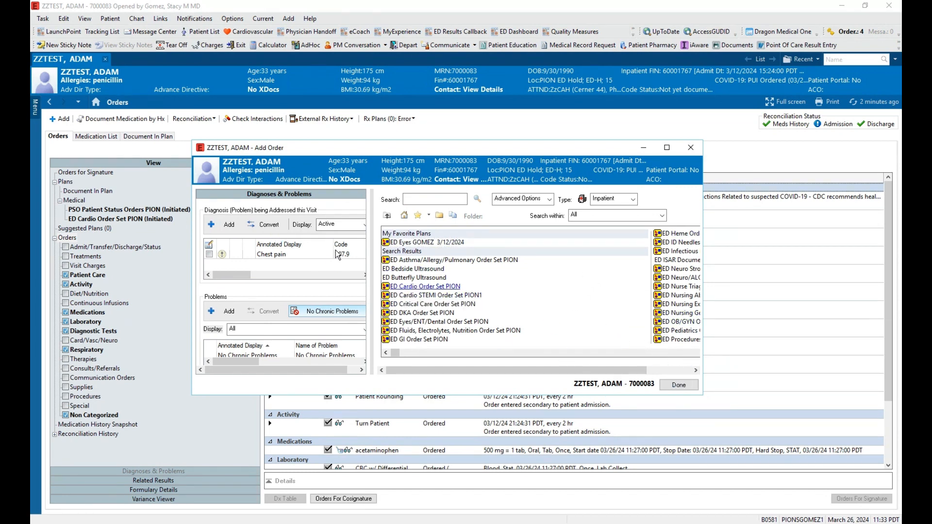
click(679, 388)
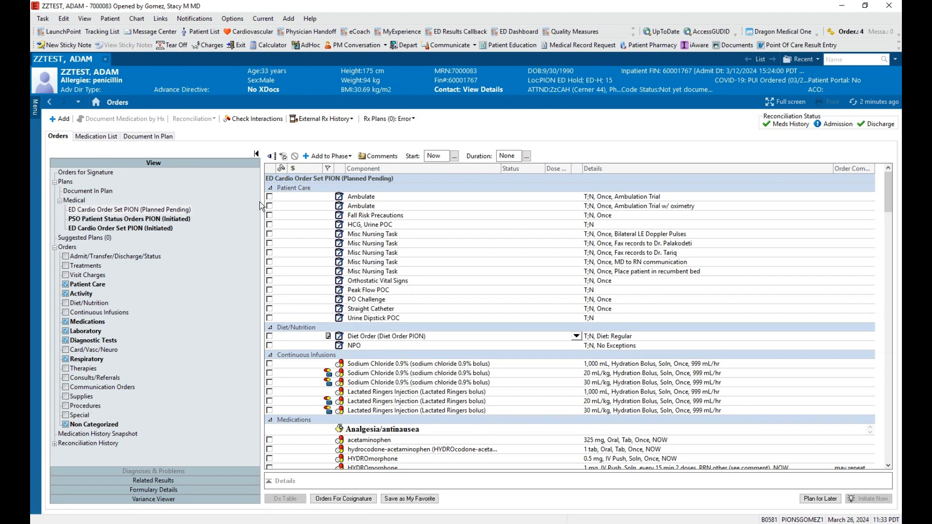
Examine the ED Cardio Order Set PION from Patient Care through Medications, Laboratory, imaging and Consults/Referrals.
scroll(554, 236, down, 2)
scroll(749, 259, down, 15)
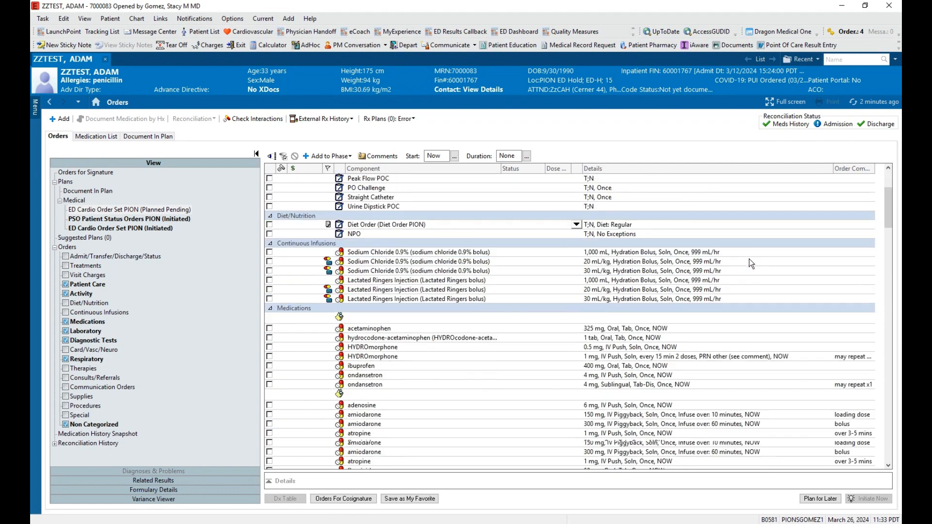
scroll(750, 265, down, 15)
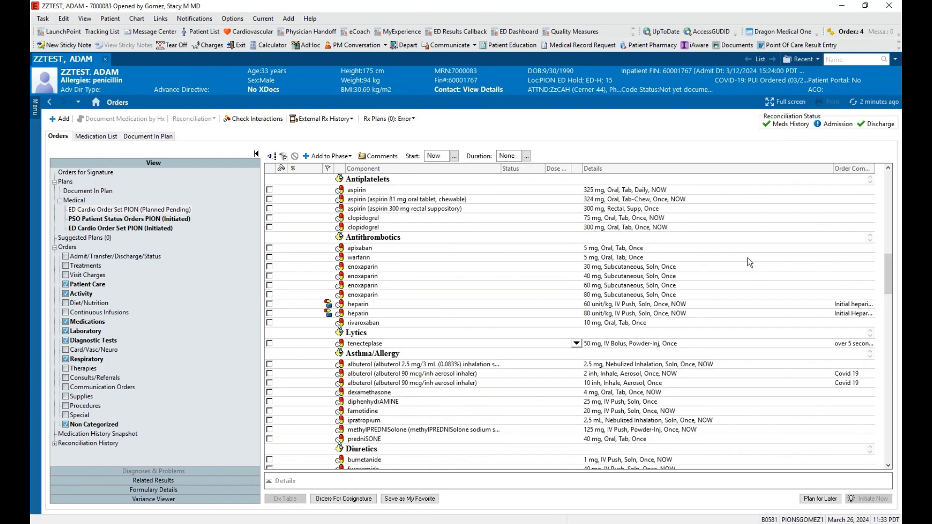
scroll(746, 262, down, 15)
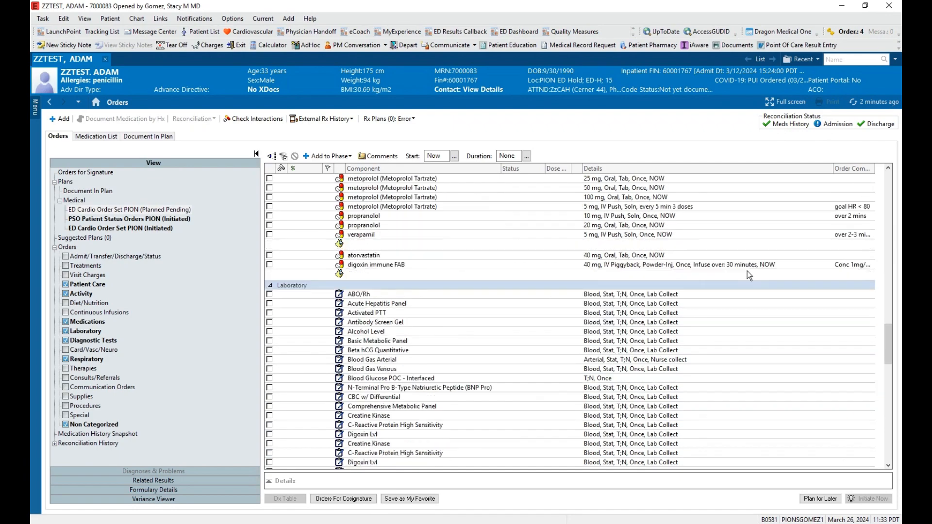
scroll(491, 301, down, 15)
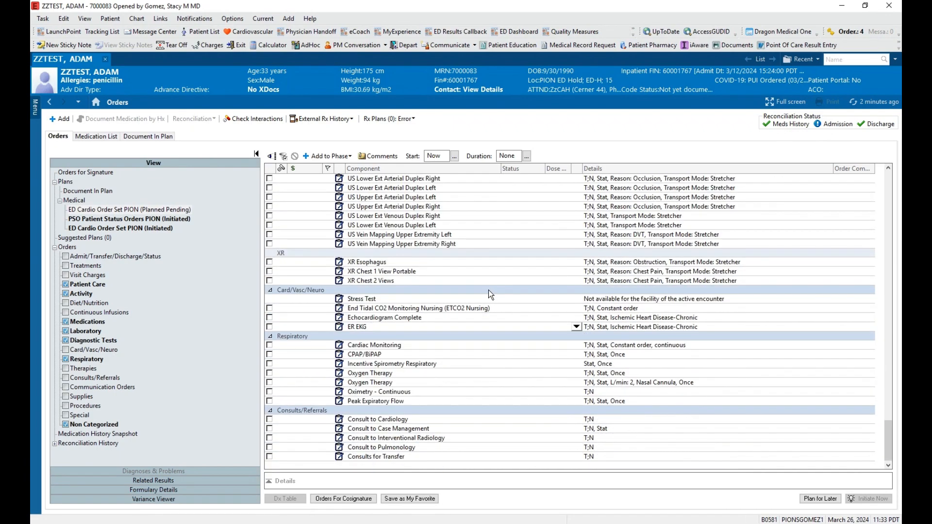
scroll(507, 306, up, 10)
scroll(514, 286, up, 15)
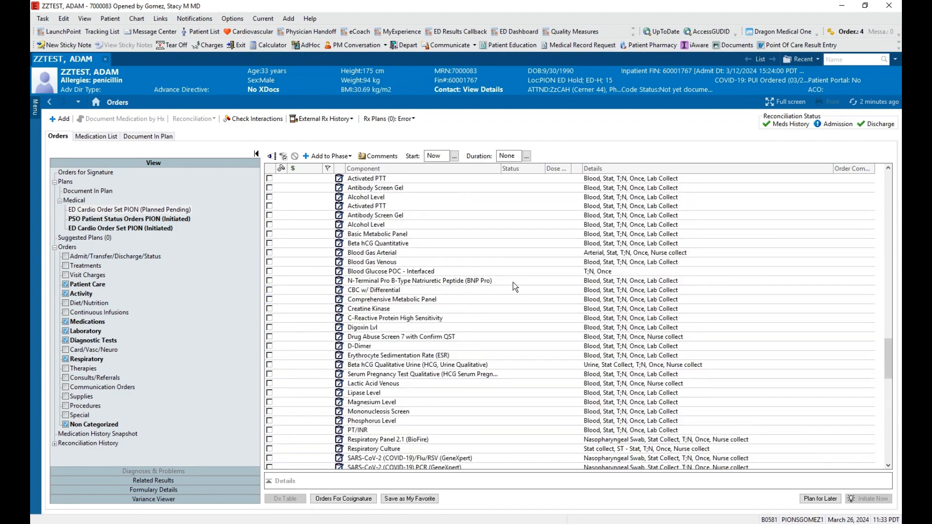
scroll(507, 273, up, 20)
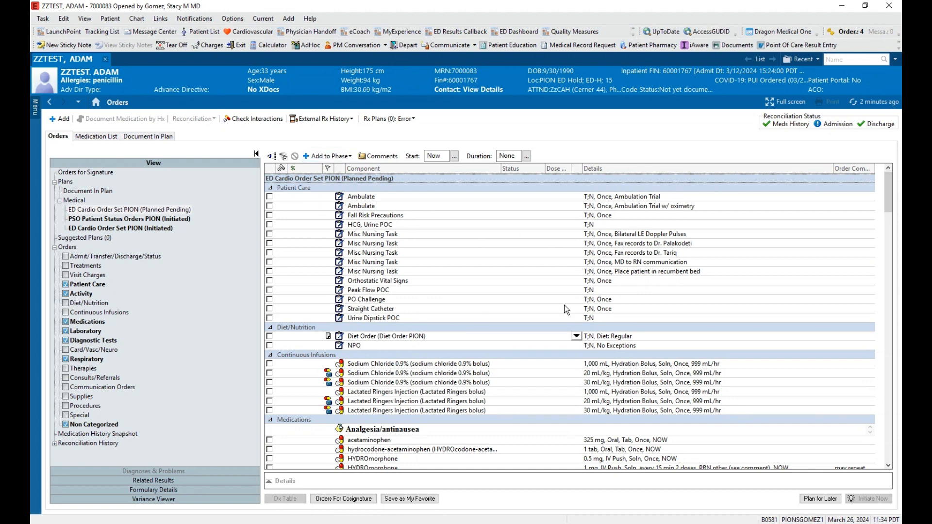
Try to add an extra order to the phase of the planned ED Cardio Order Set PION and select that plan.
click(326, 156)
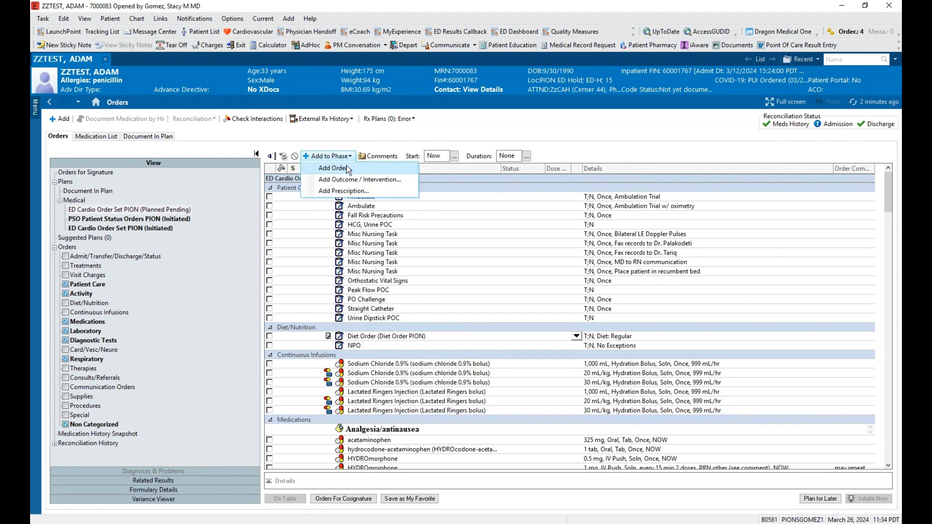
click(346, 168)
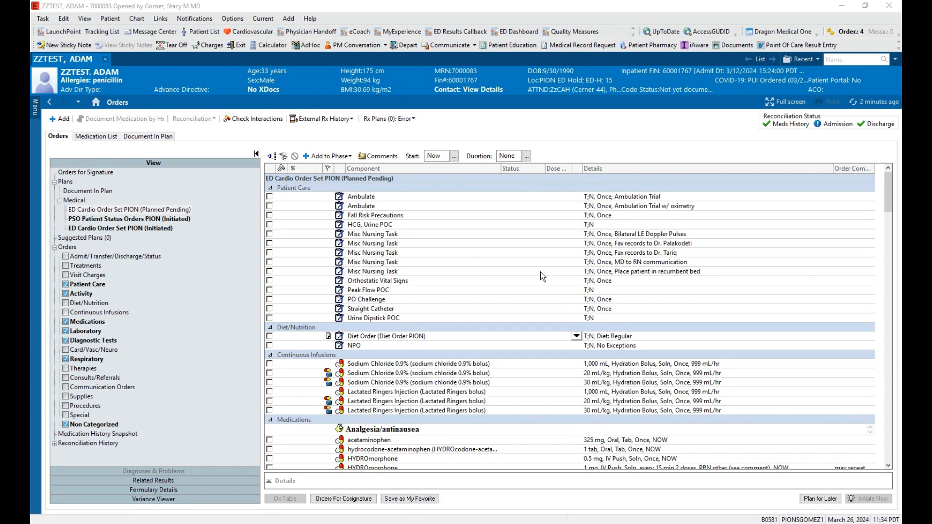
click(120, 210)
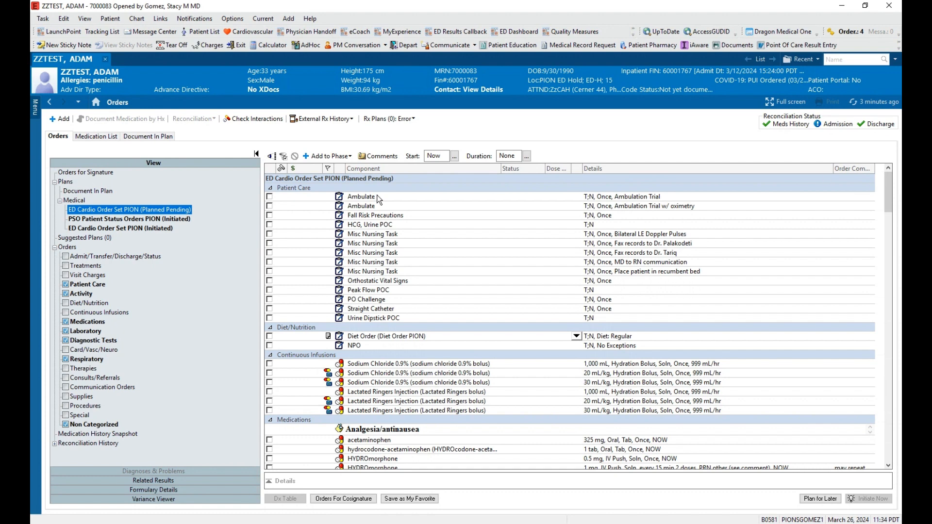
Start adding an order, look through the My Favorite Plans folder in the favorites, and close the order search.
click(54, 120)
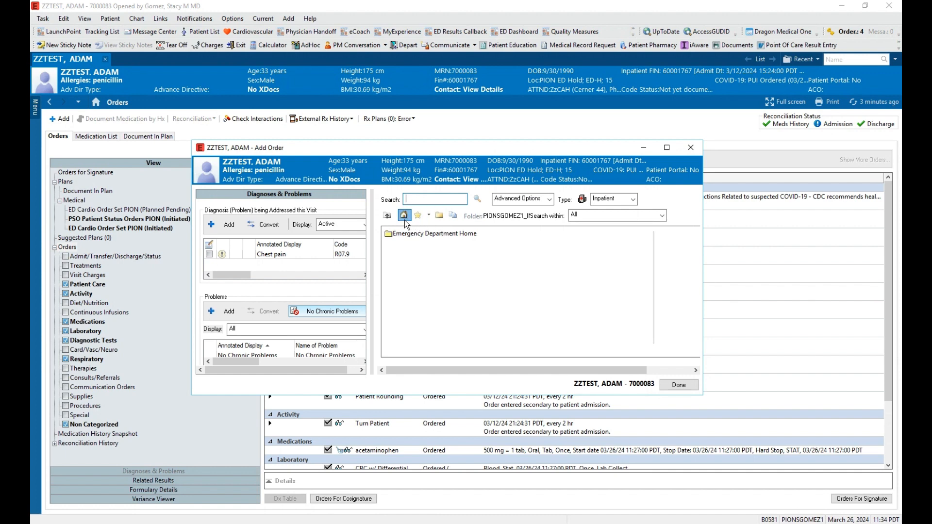
click(418, 215)
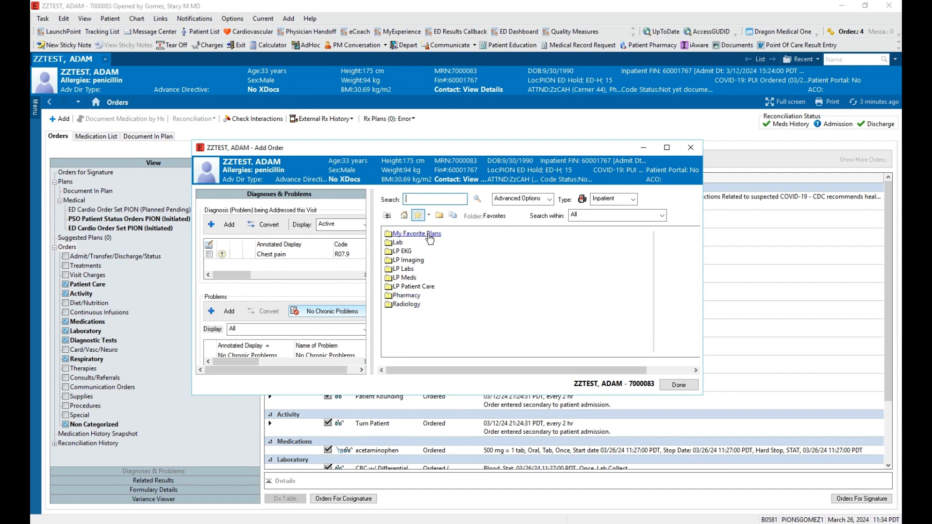
click(430, 235)
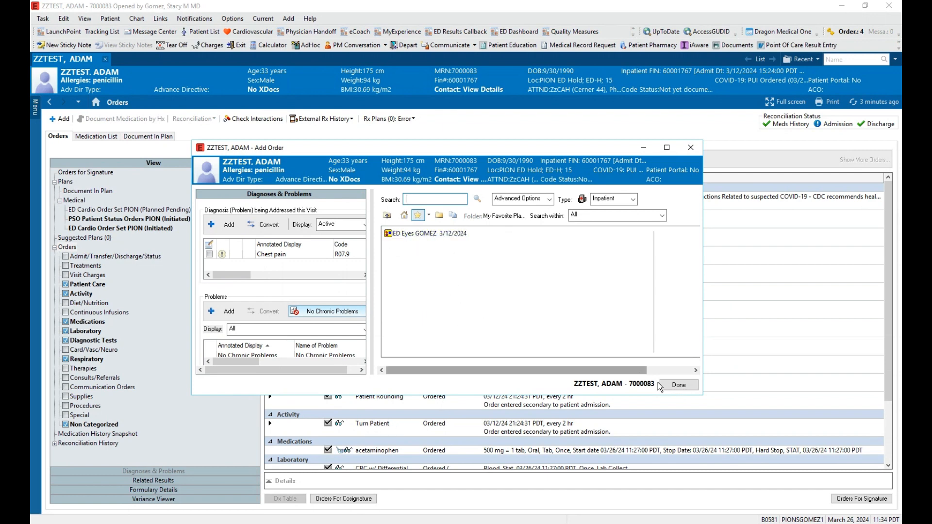
click(684, 384)
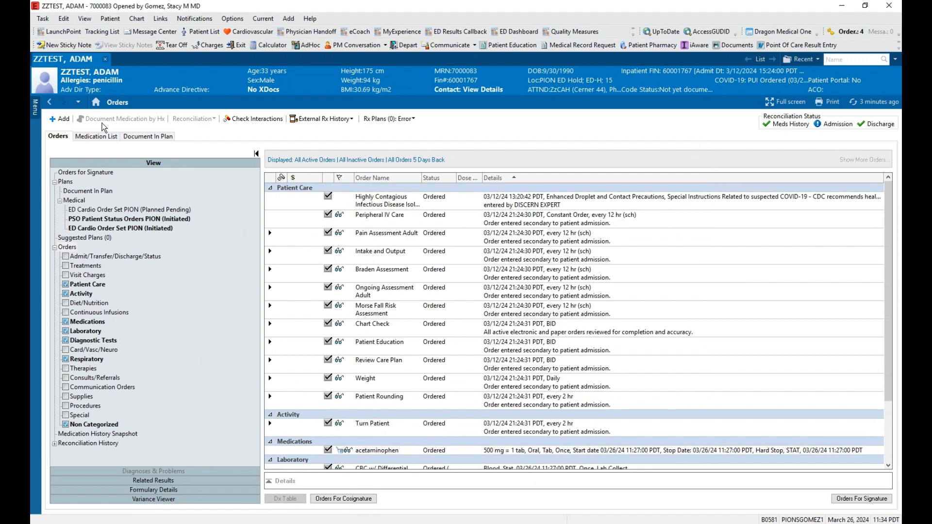
Open the patient's Quick Orders page and look through the Emergency Orders components down to Lab.
click(37, 106)
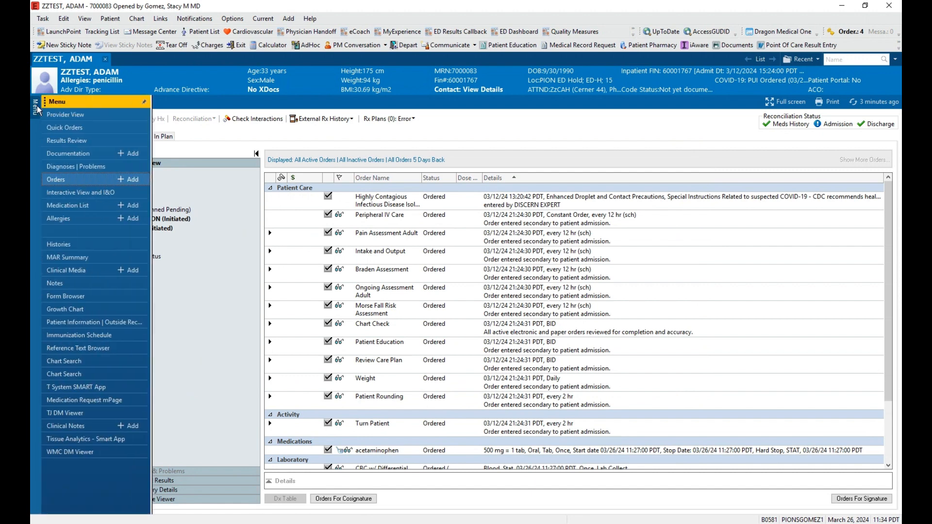
click(58, 128)
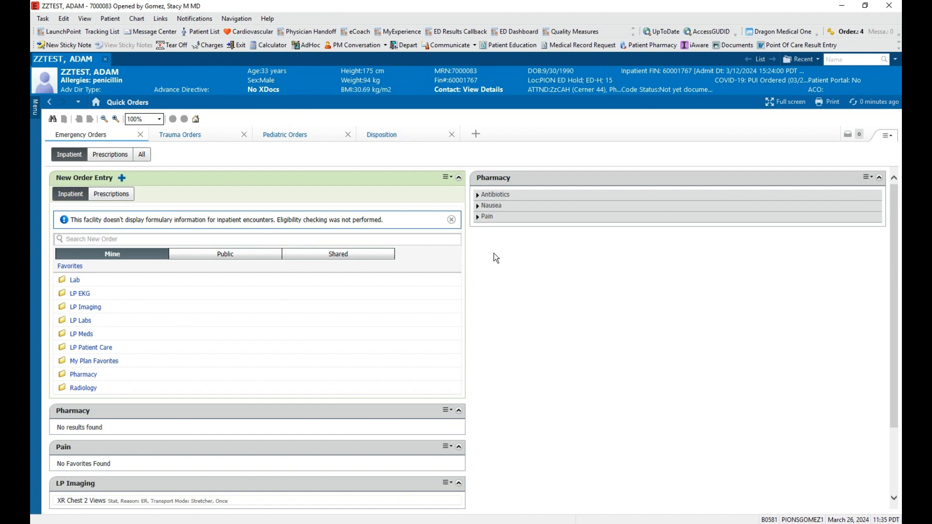
scroll(694, 427, down, 3)
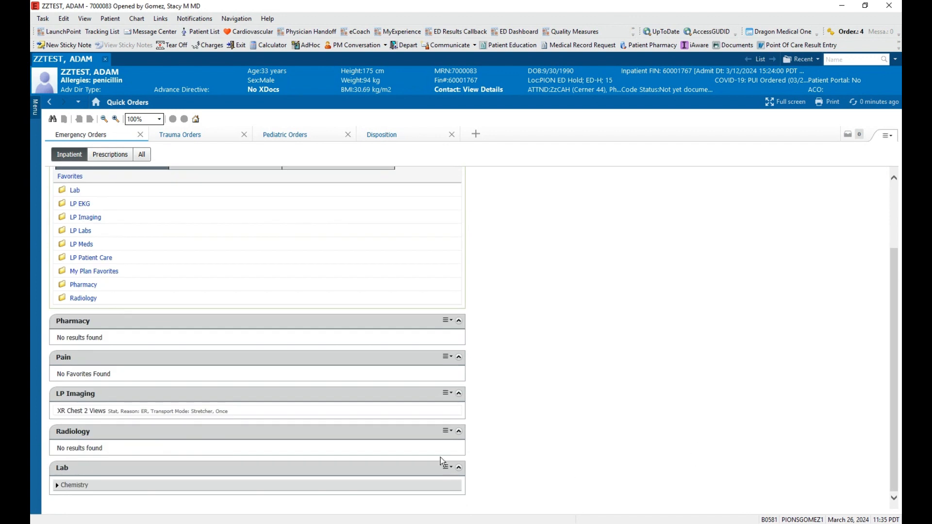
scroll(801, 330, up, 3)
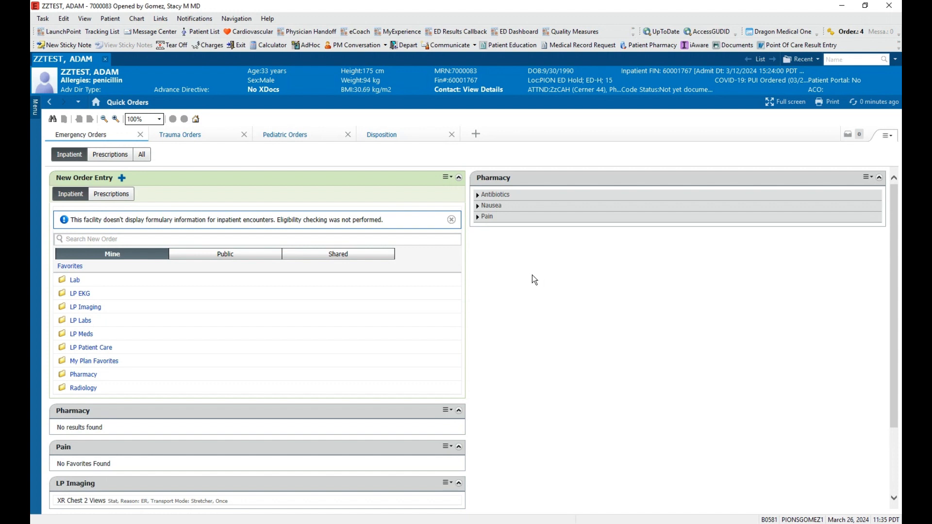
Examine which components can be shown on the Emergency Orders view, such as Problems, and review the view's options.
click(888, 137)
mouse_move(874, 176)
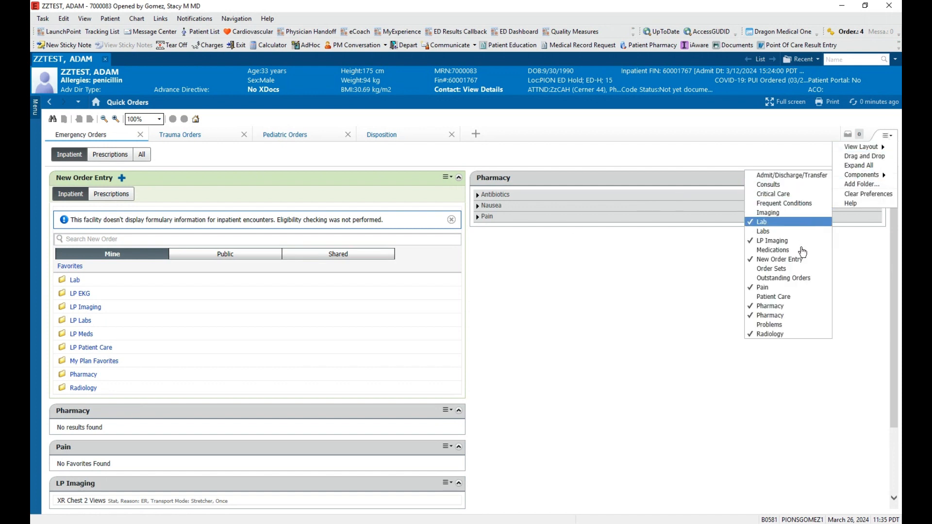
click(772, 325)
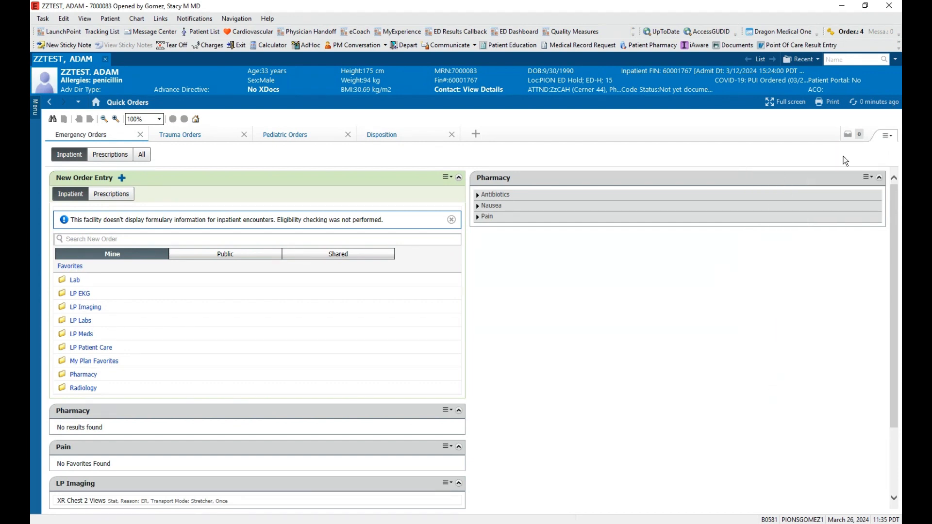
click(887, 136)
scroll(479, 322, down, 3)
scroll(364, 323, up, 3)
Start adding an order, open Organize Favorites to view the favorite folders, and close it and the order search unchanged.
mouse_move(36, 106)
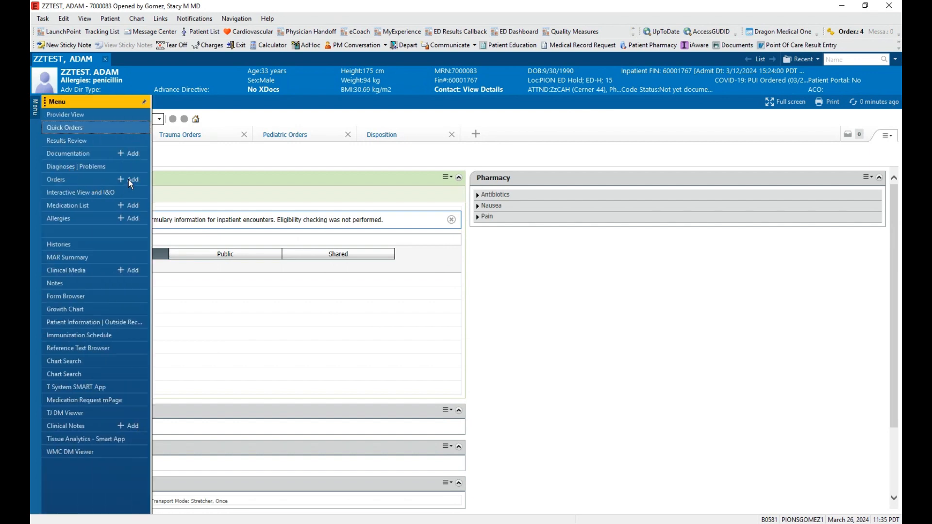
click(130, 180)
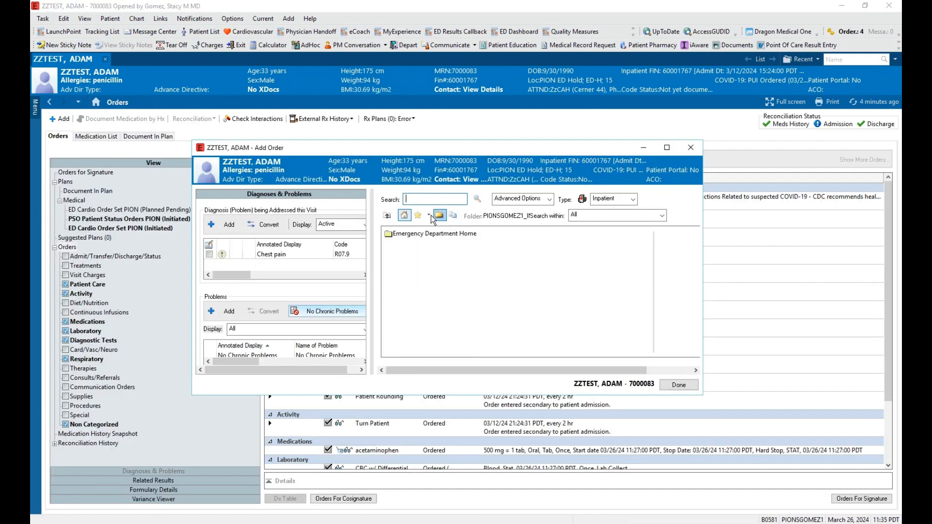
click(430, 216)
click(490, 228)
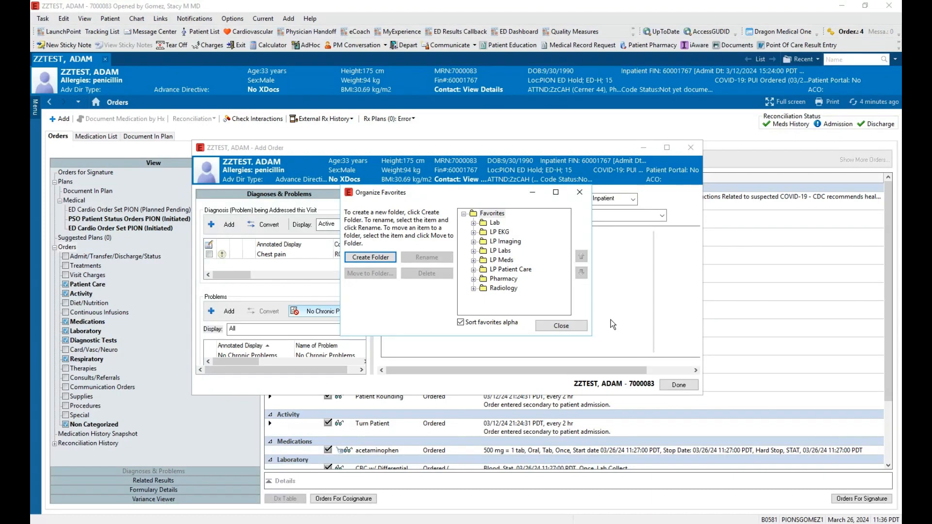
key(Escape)
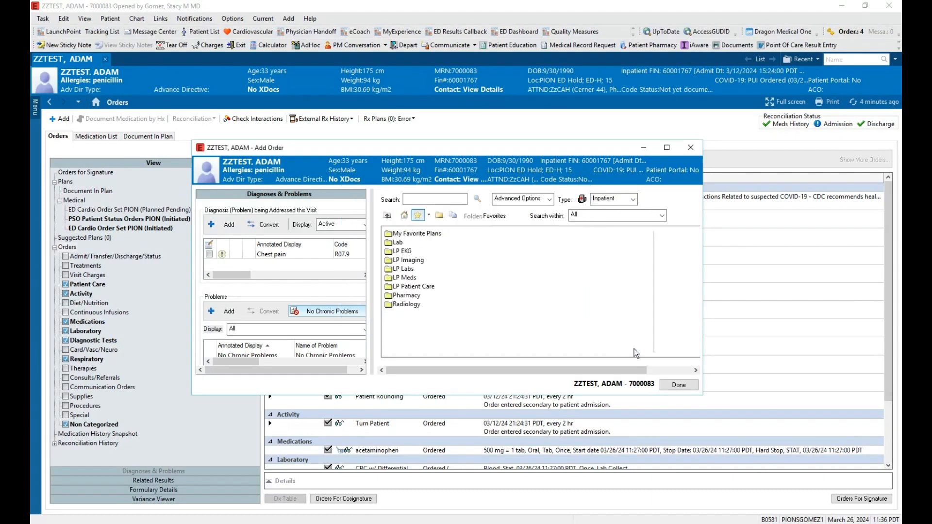
click(672, 383)
Return to Quick Orders and expand the Nausea, Pain and Antibiotics groups in the Pharmacy component.
mouse_move(35, 115)
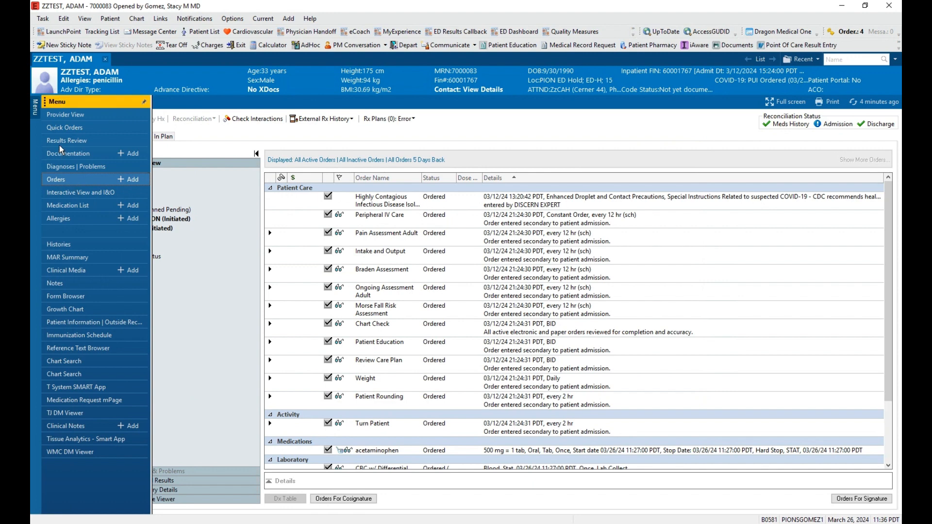
click(59, 144)
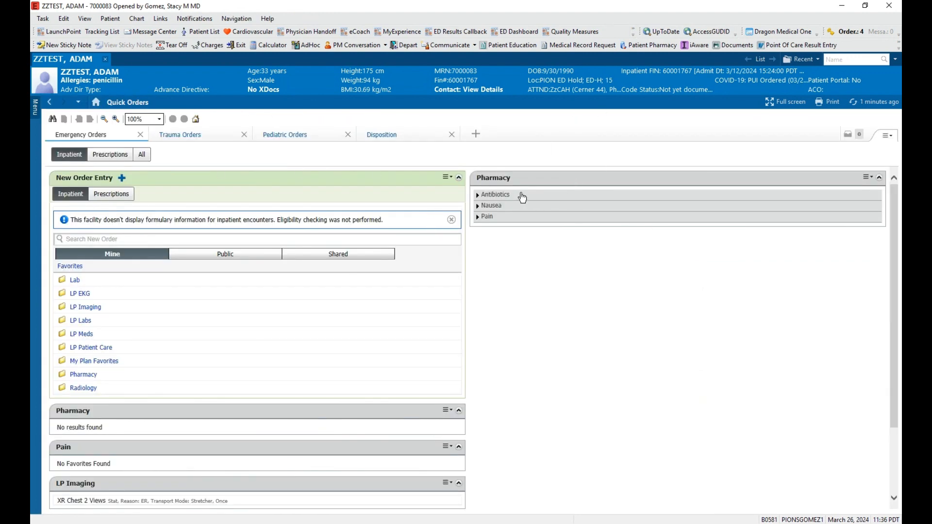
click(499, 207)
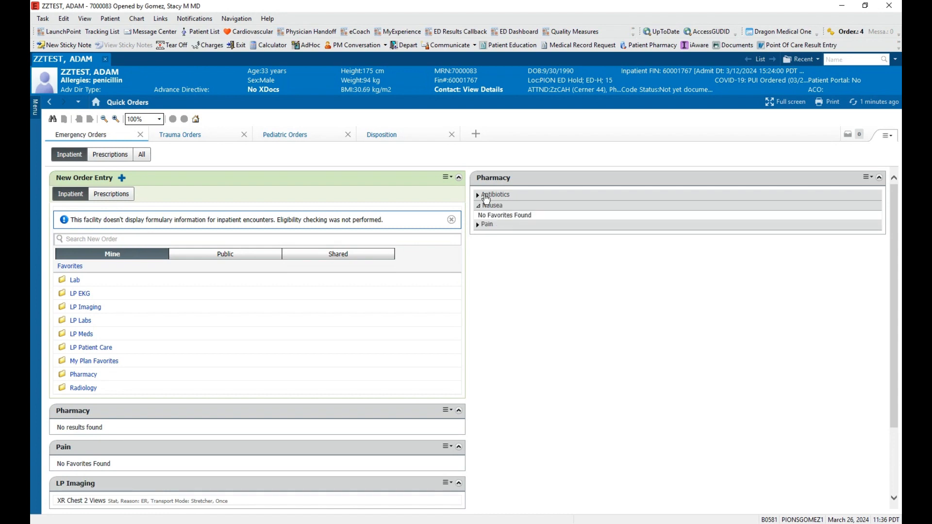
click(489, 226)
click(490, 195)
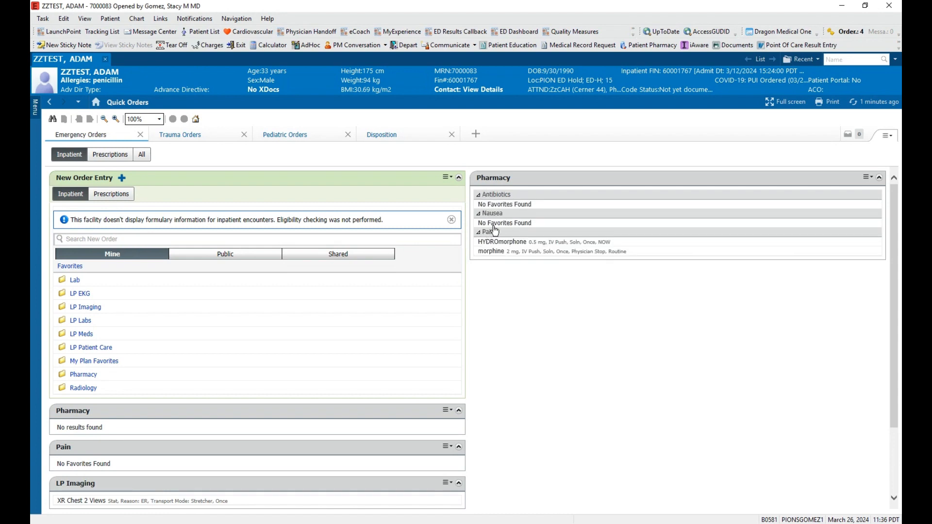
Select HYDROmorphone 0.5 mg IV Push from the Pain group, view it in Orders for Signature, and cancel the order.
click(566, 246)
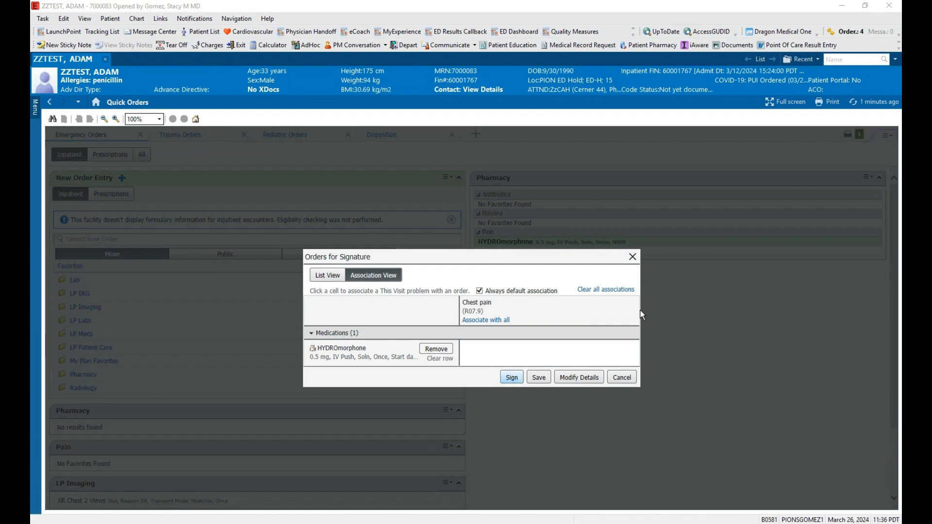
click(628, 378)
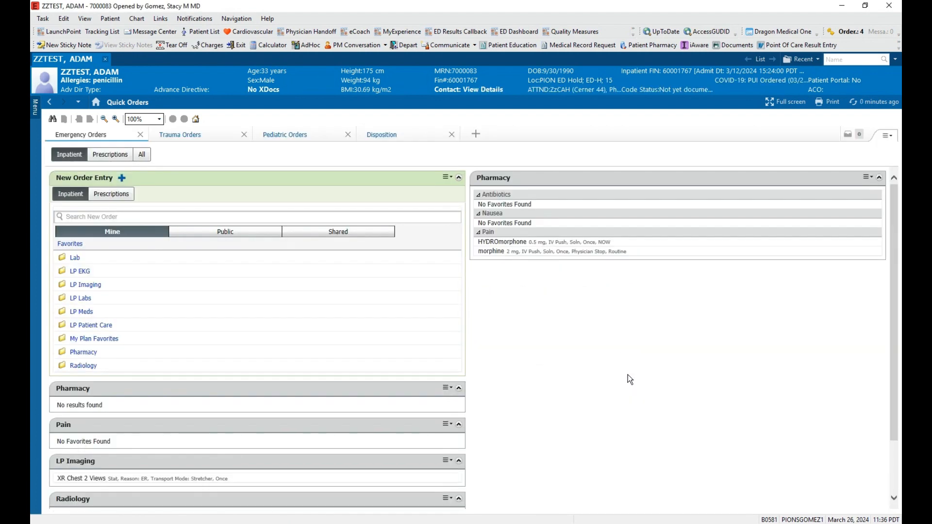
click(40, 108)
Examine the Trauma Orders view and the Pediatric Orders view of Quick Orders.
click(186, 136)
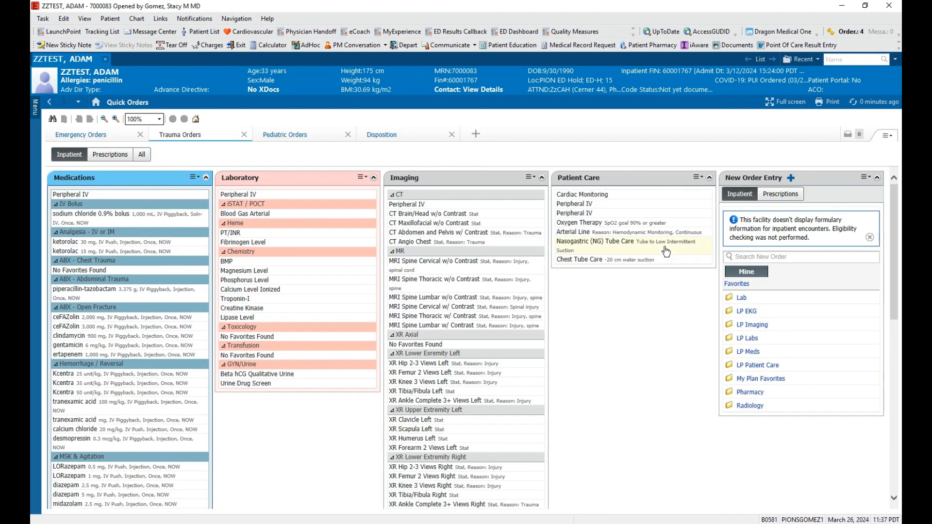
scroll(743, 365, down, 1)
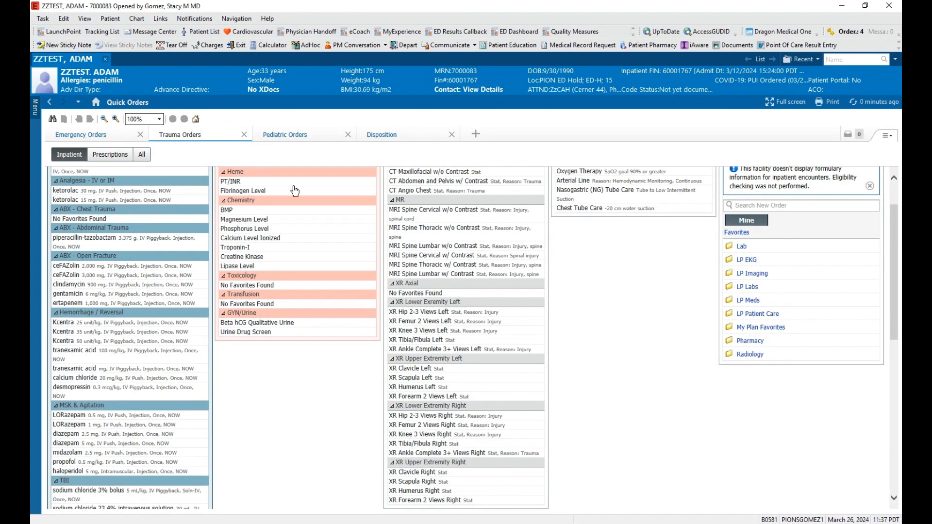
scroll(689, 383, up, 1)
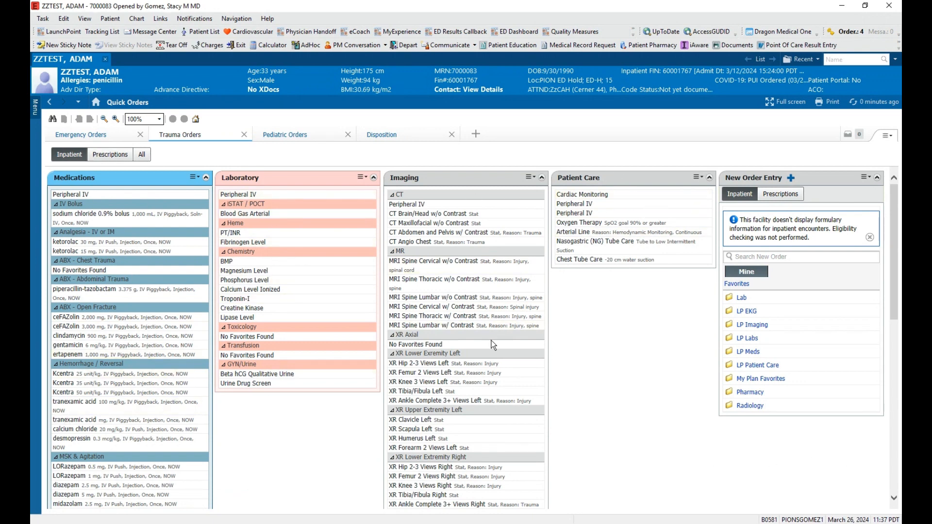
click(279, 137)
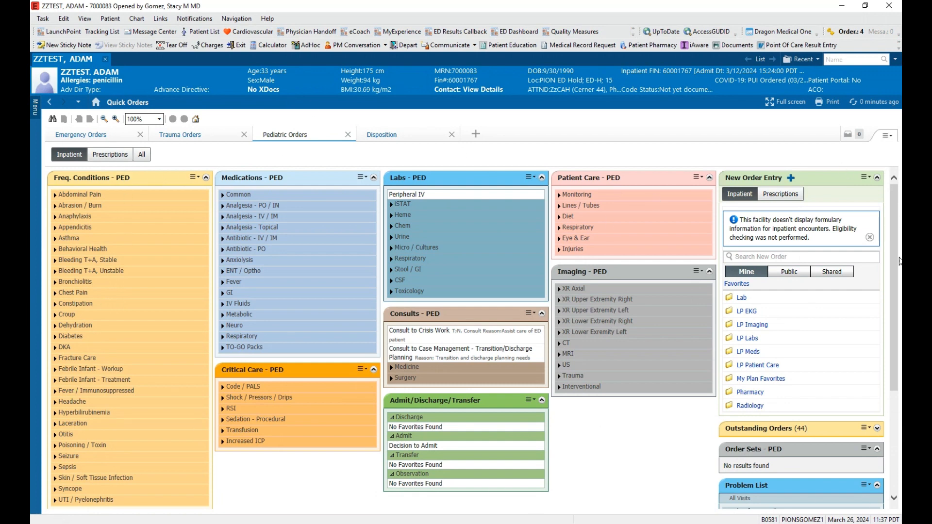
Set the color theme of the Pharmacy component with the Antibiotics, Nausea and Pain groups in Emergency Orders to dark green.
click(93, 138)
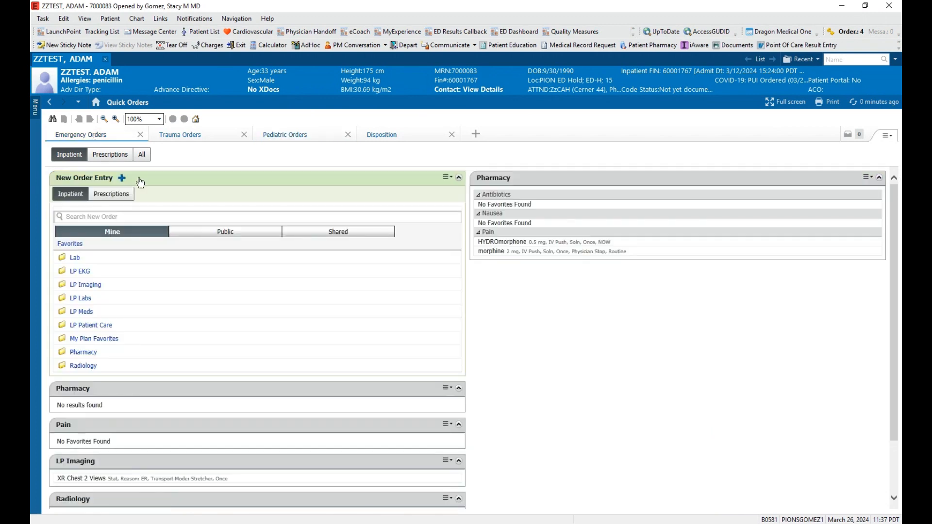
click(867, 180)
mouse_move(836, 205)
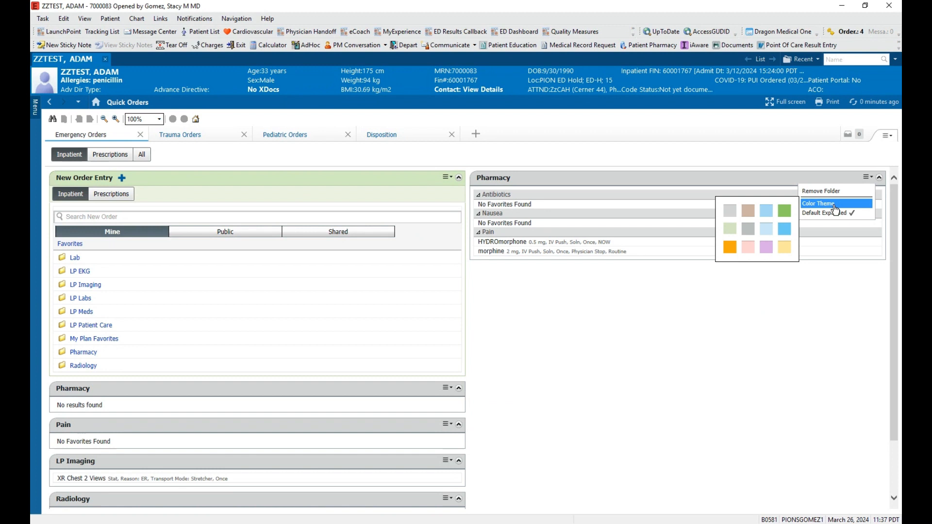
click(784, 212)
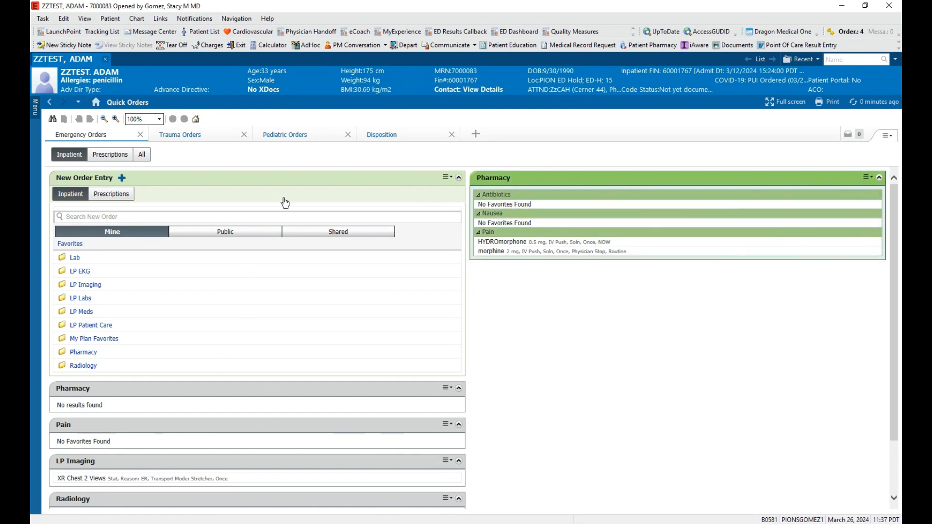
scroll(194, 377, down, 3)
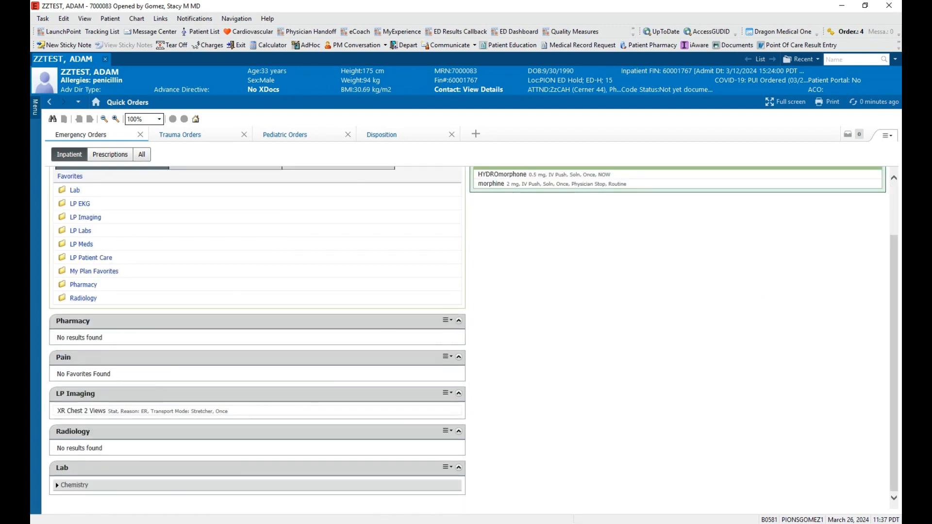
scroll(837, 232, up, 3)
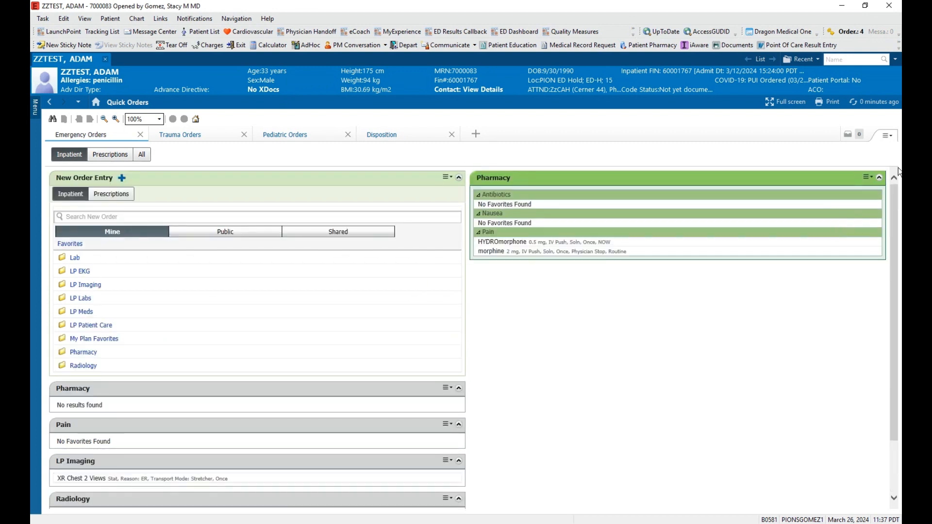
Change the layout of the Emergency Orders view to four columns.
click(888, 136)
mouse_move(886, 151)
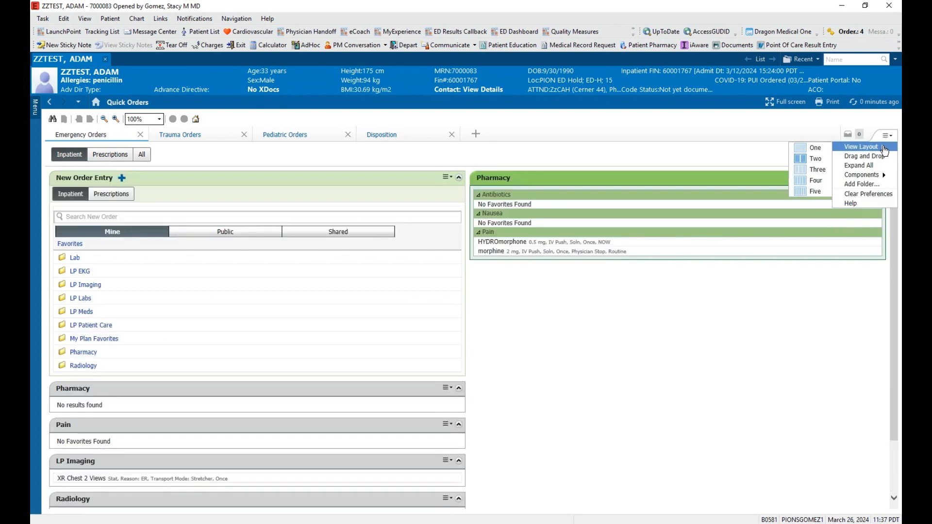
click(804, 187)
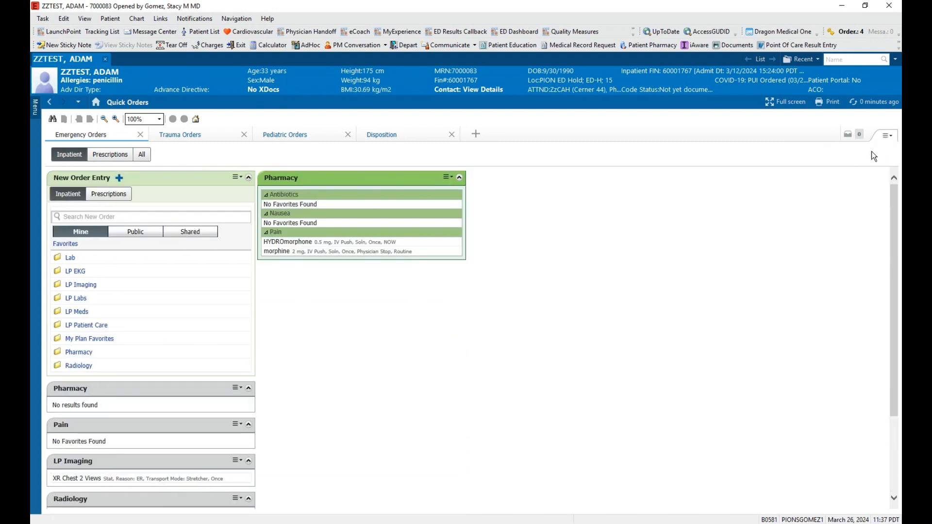
Move the LP Imaging and Radiology components into the second column, below the green Pharmacy component.
click(887, 136)
click(887, 137)
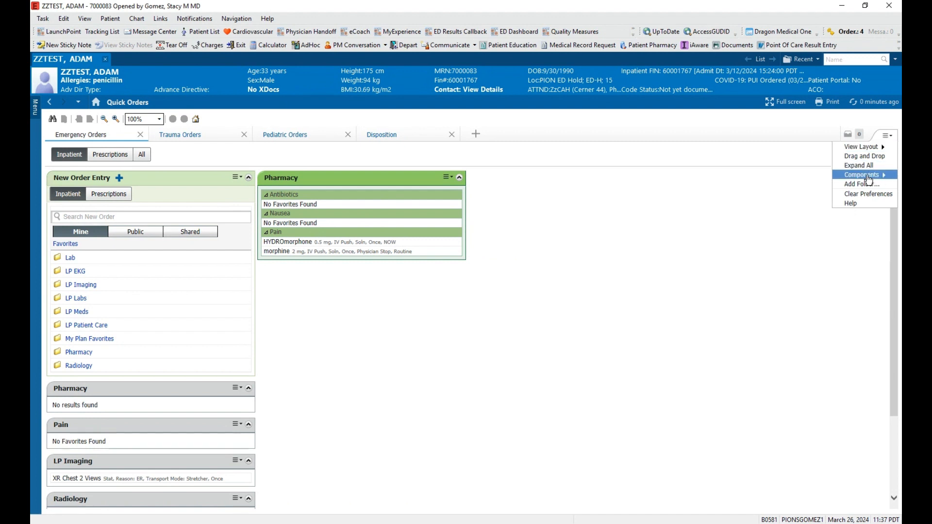
click(863, 157)
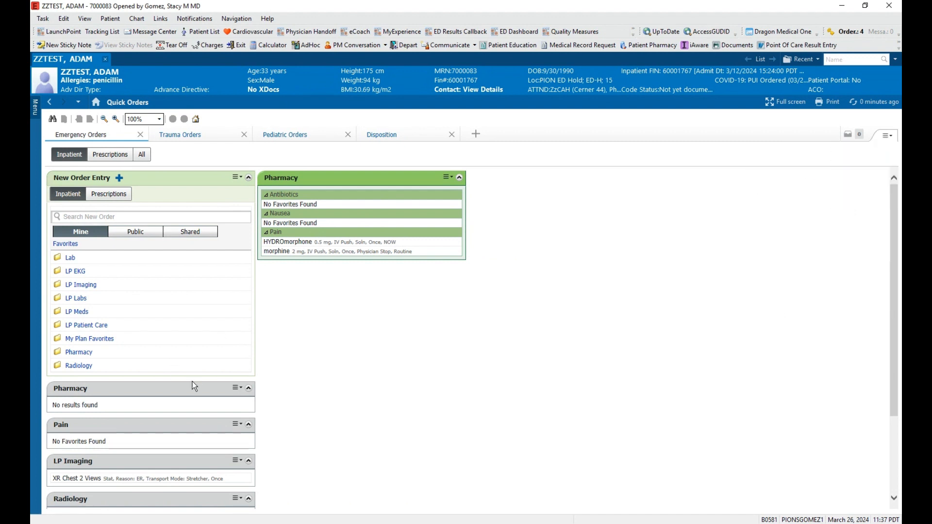
drag(107, 462, 320, 279)
drag(108, 454, 373, 307)
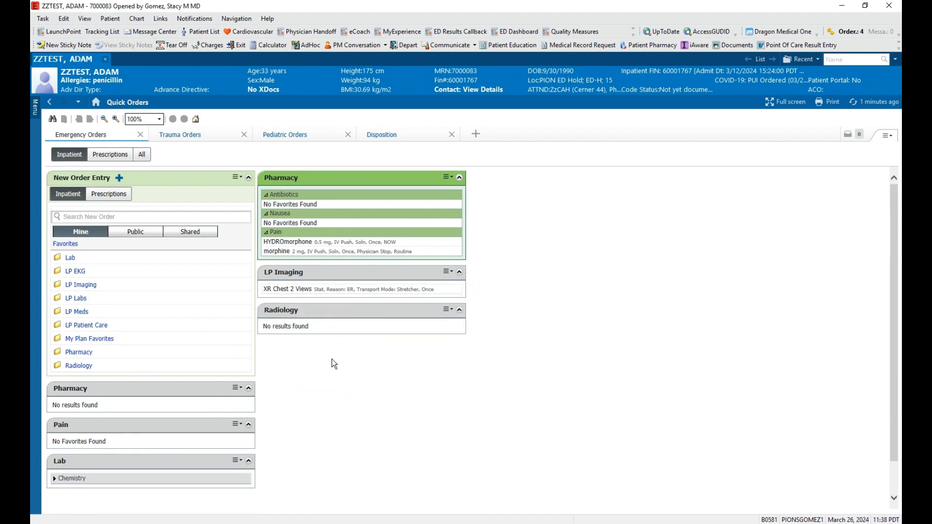
Collapse the empty Pharmacy favorite folder below New Order Entry and remove it from the view.
click(249, 388)
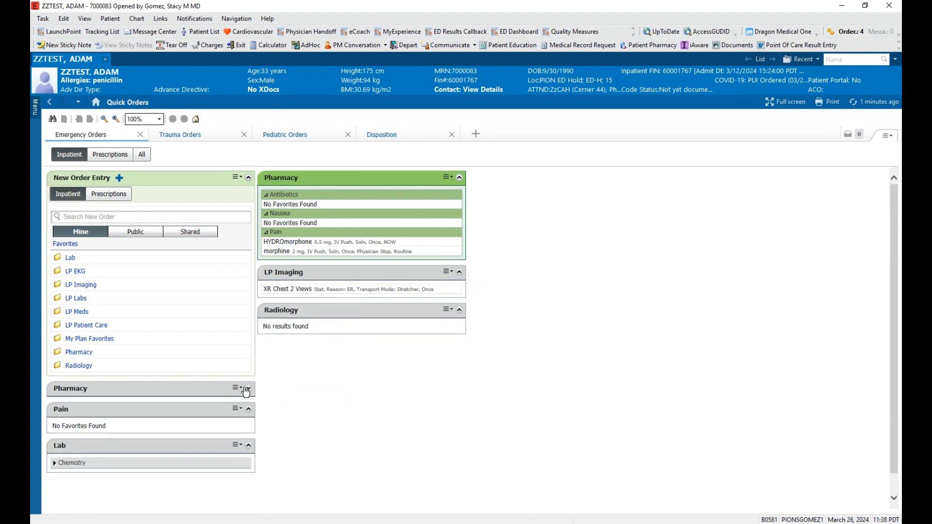
click(237, 388)
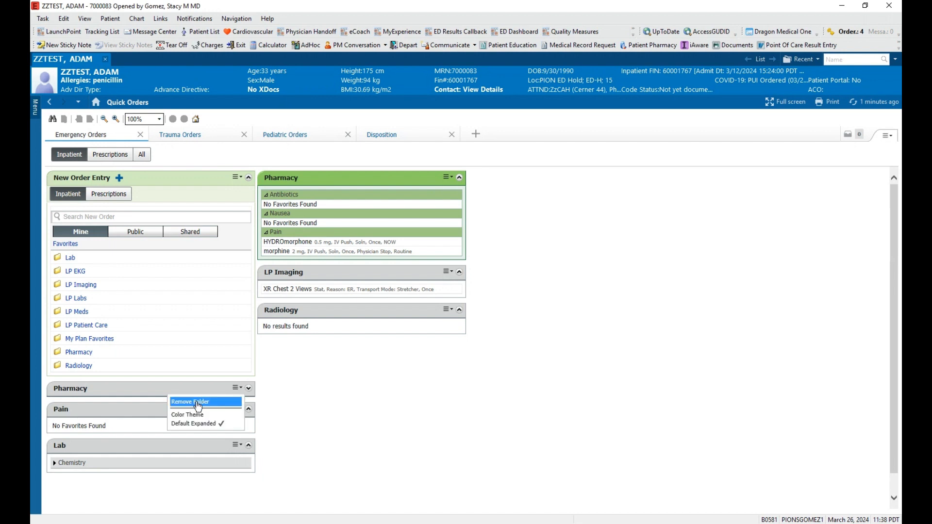
click(238, 388)
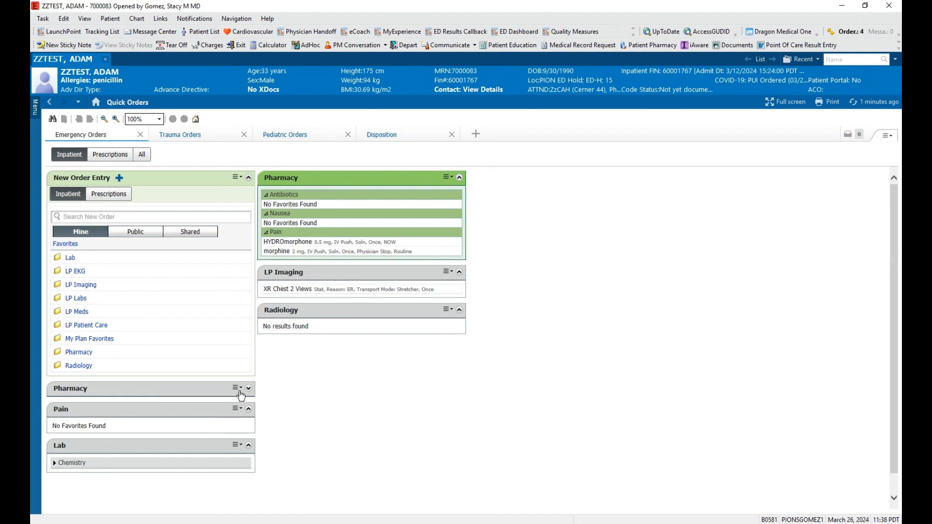
click(238, 389)
click(220, 402)
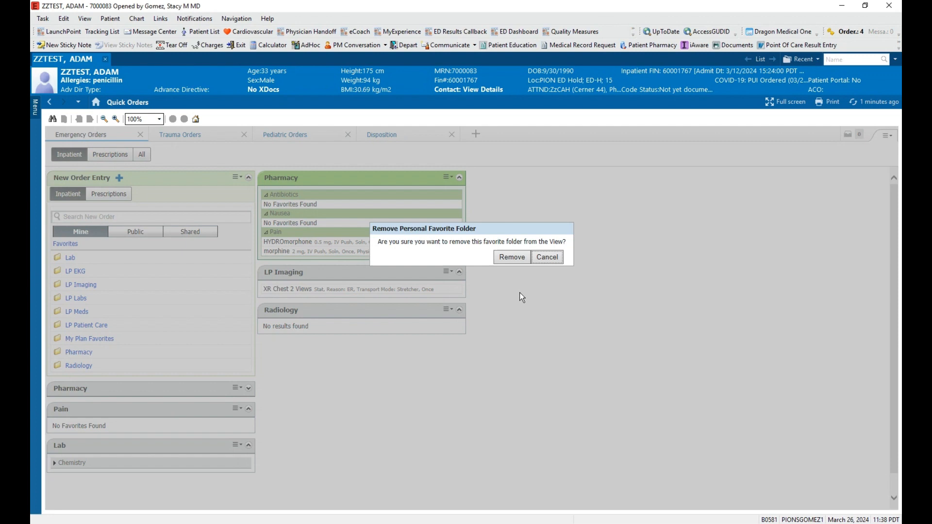
click(514, 259)
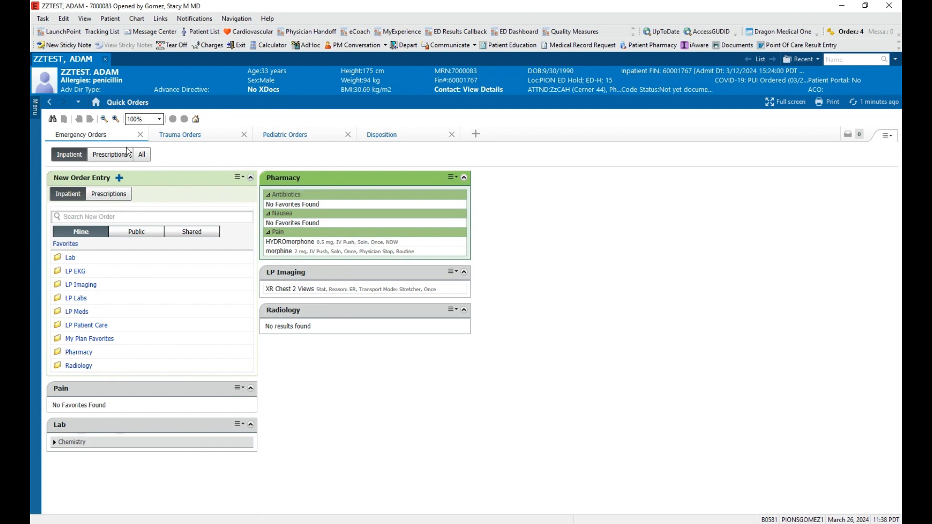
Compare the inpatient and prescription versions of the Emergency Orders view, ending on prescriptions.
click(99, 158)
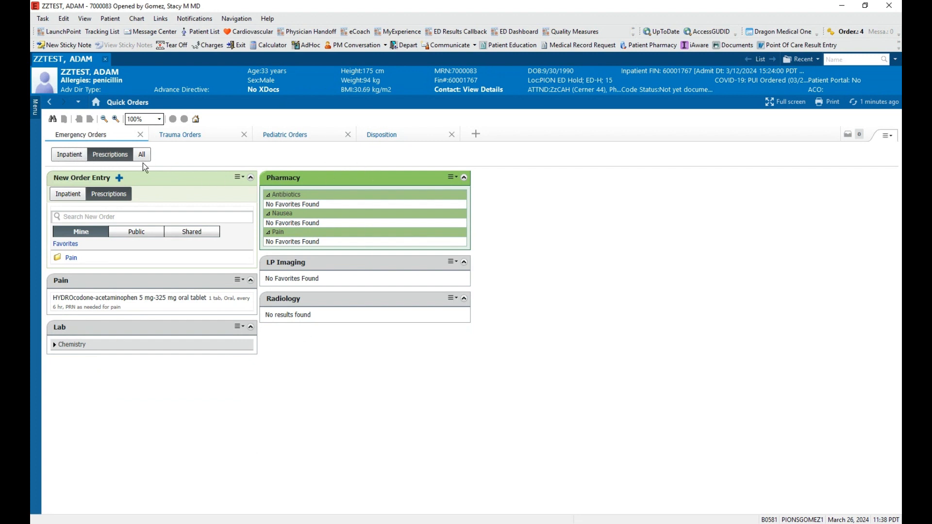
click(70, 154)
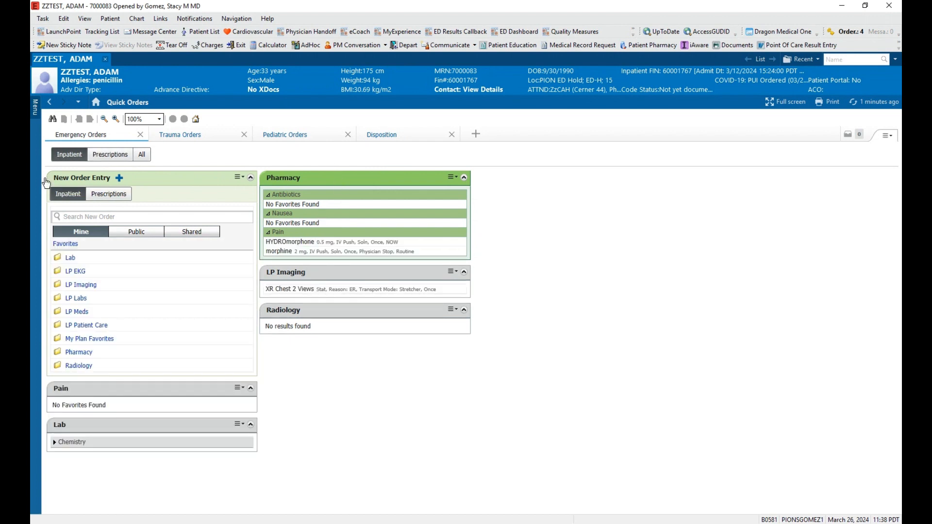
click(122, 155)
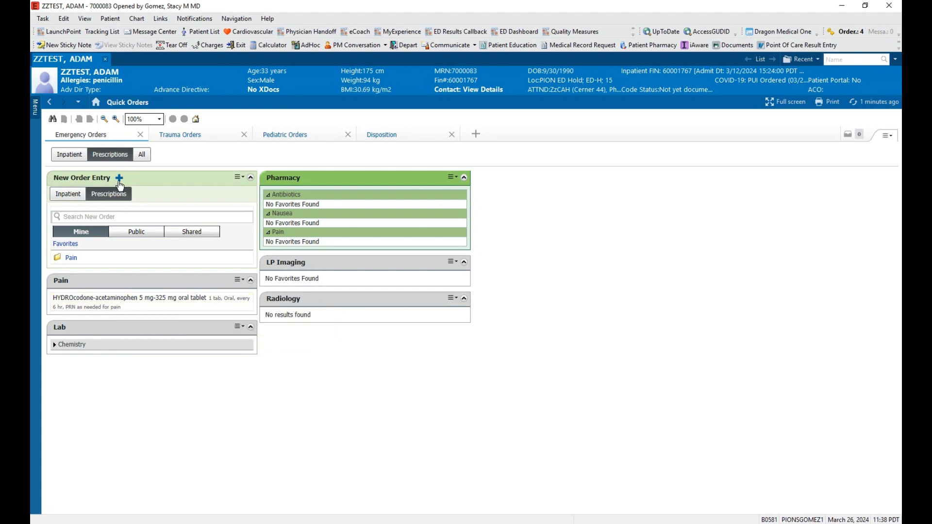
Check which order types the Add Order search of New Order Entry offers, and close it without adding an order.
click(119, 178)
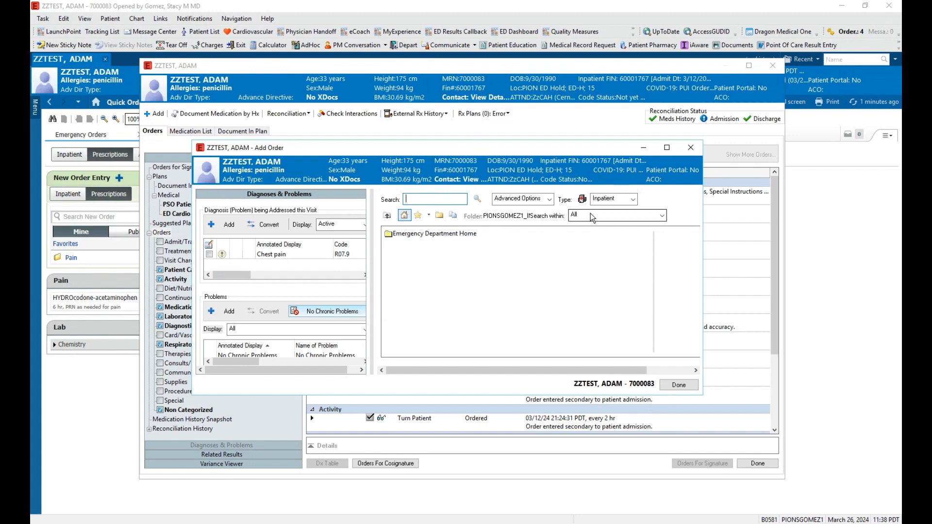
click(605, 200)
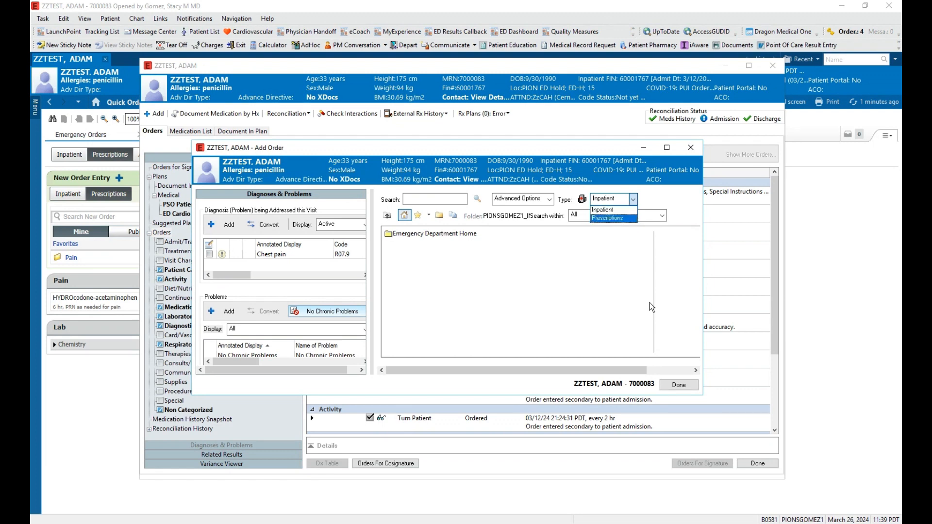
click(682, 384)
click(680, 385)
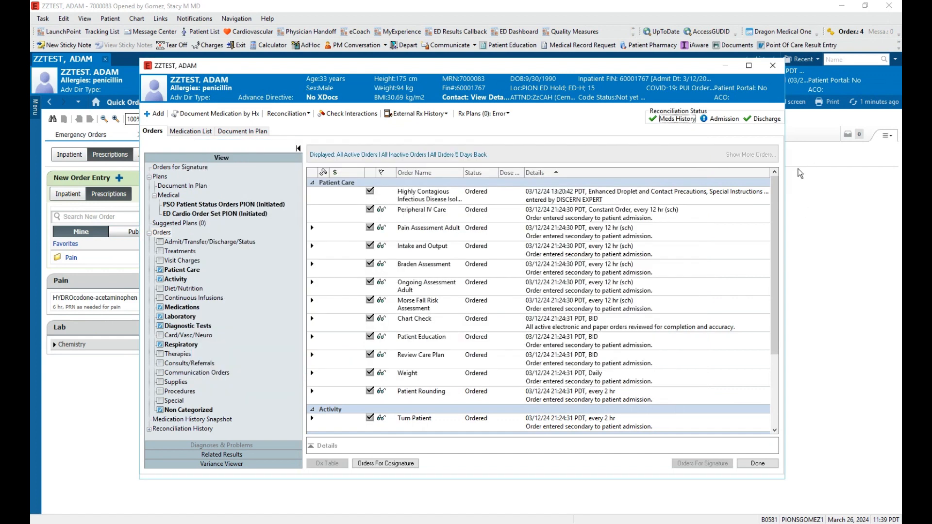
click(772, 65)
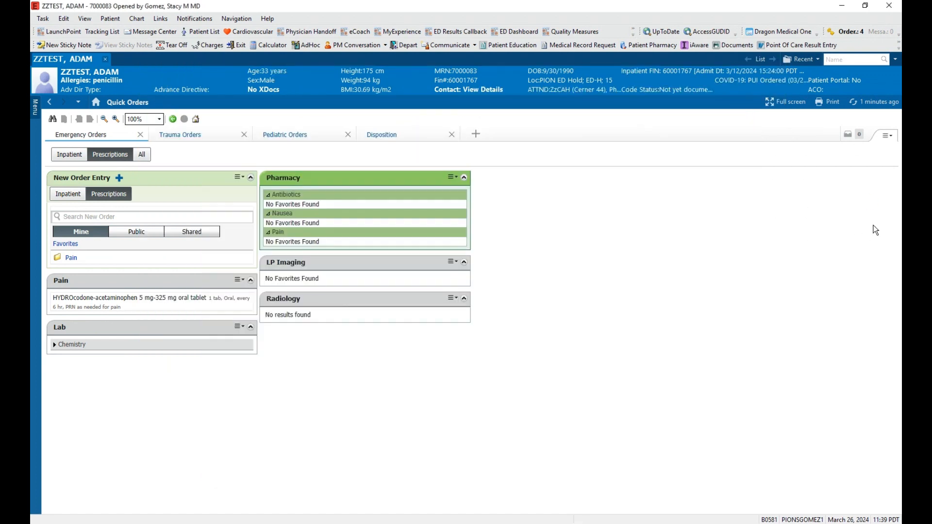
Return to the Provider View and go to Chief Complaint at the start of the ED Workflow.
click(37, 113)
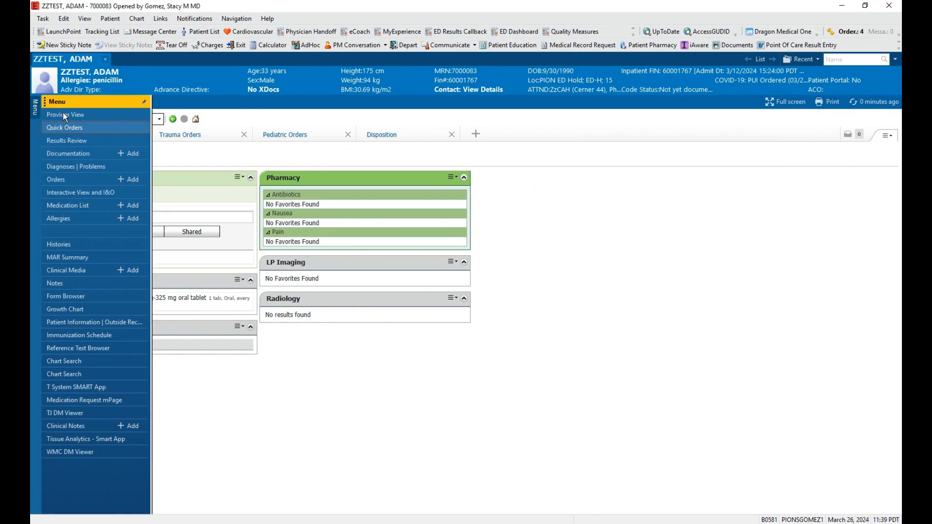
click(65, 115)
scroll(211, 304, up, 15)
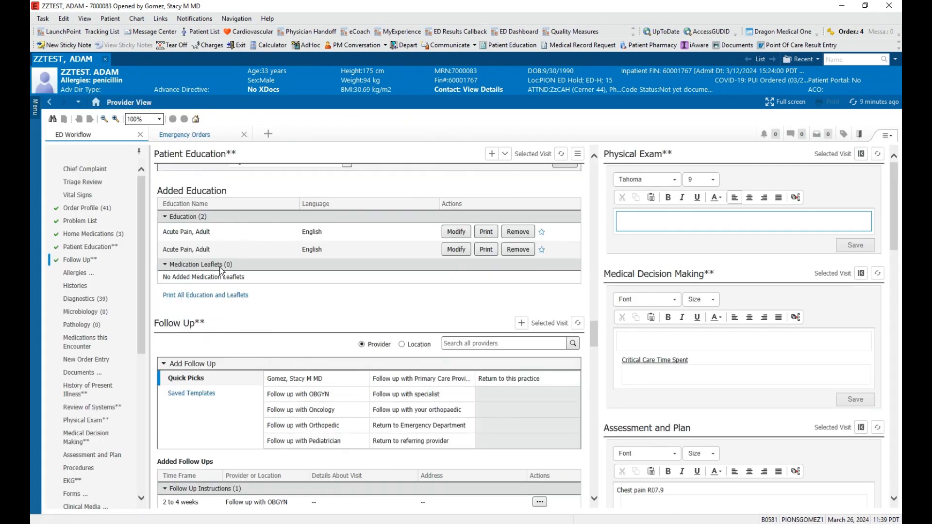
scroll(231, 229, up, 10)
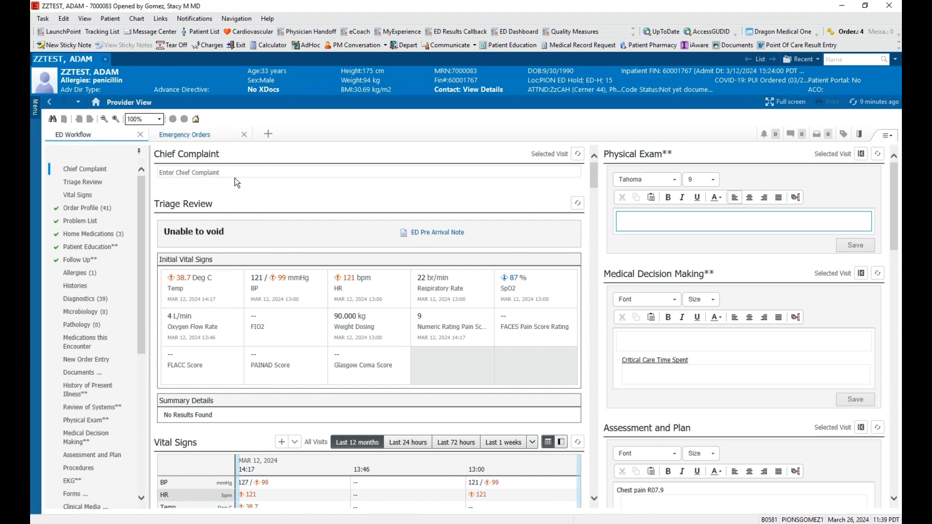
Add a new order by searching for "discharge", choose Discharge Patient, and sign it.
click(36, 105)
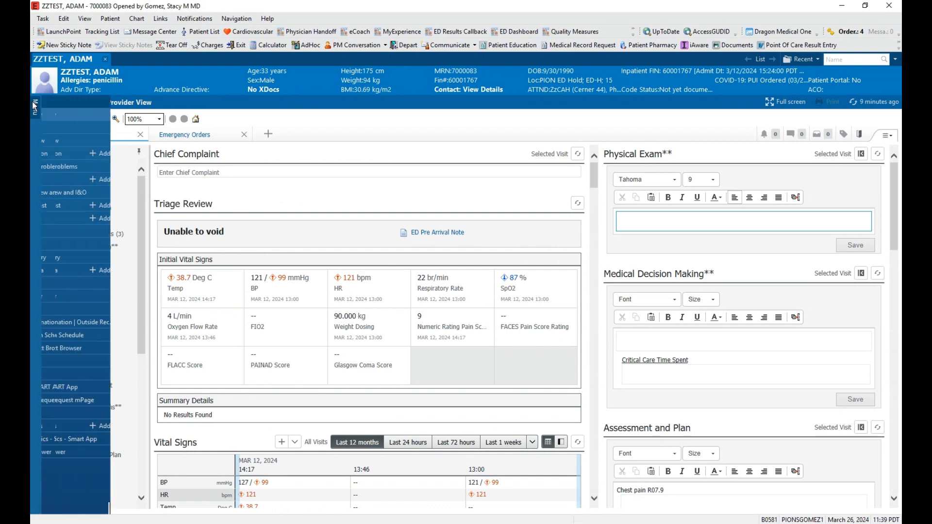
click(121, 178)
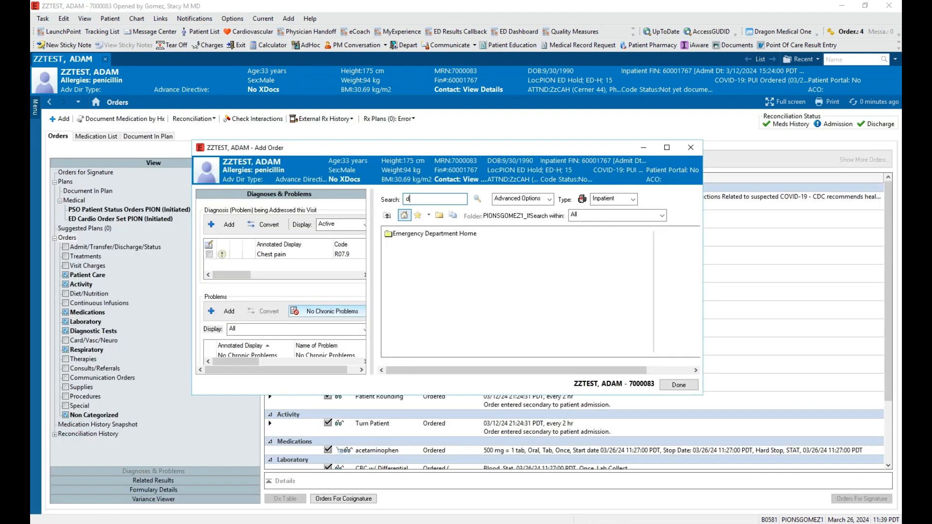
text(discharge)
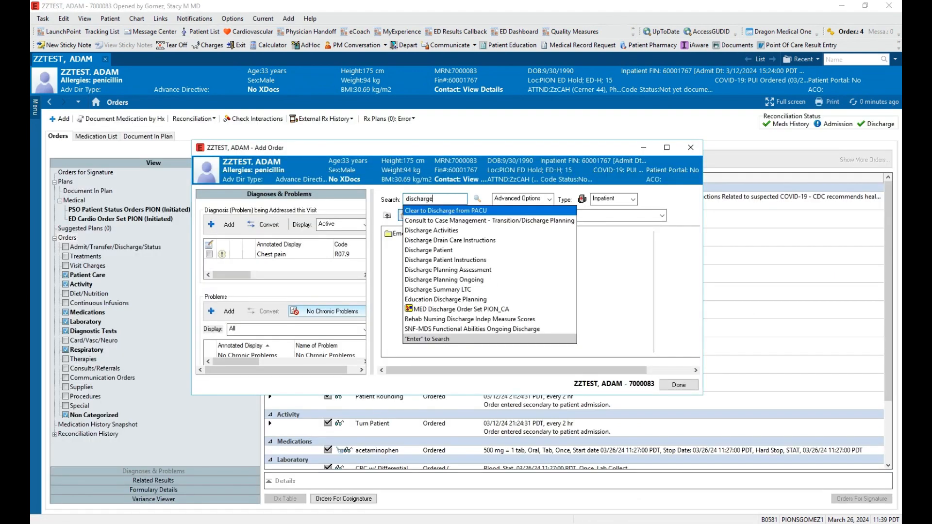
click(427, 211)
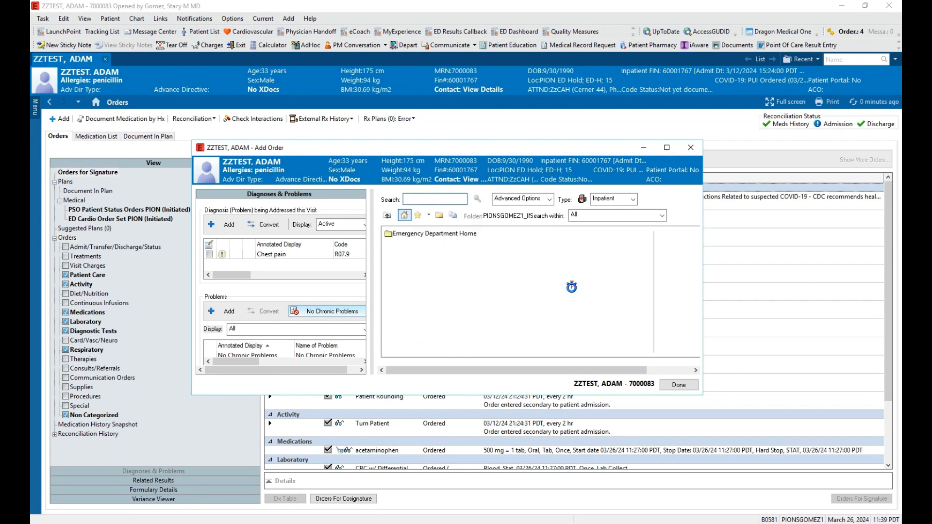
click(679, 384)
click(870, 498)
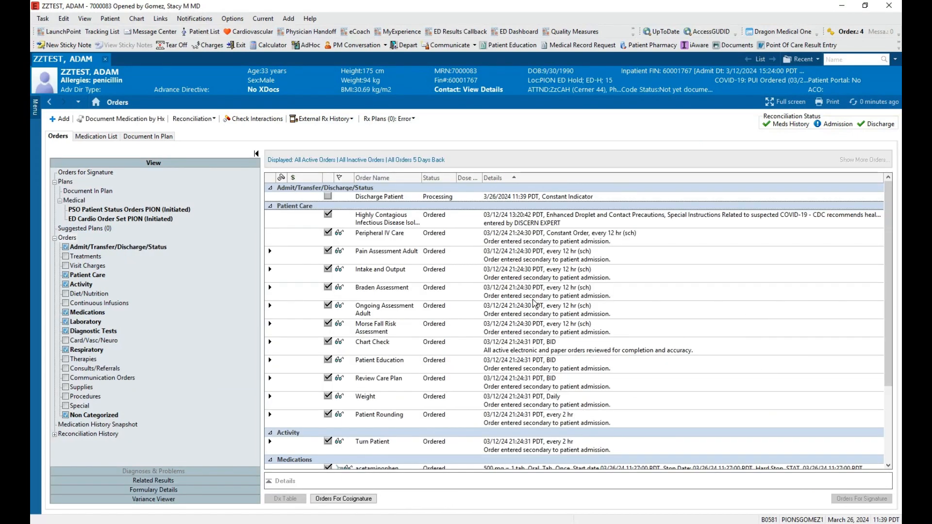
Go back to the Provider View and review the Order Profile and Problem List sections of the ED Workflow.
click(36, 111)
click(92, 179)
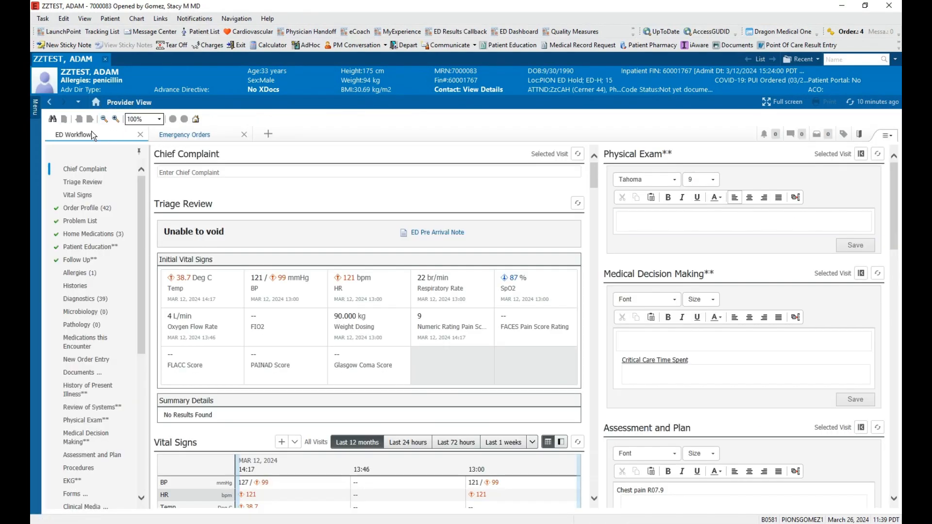
click(75, 215)
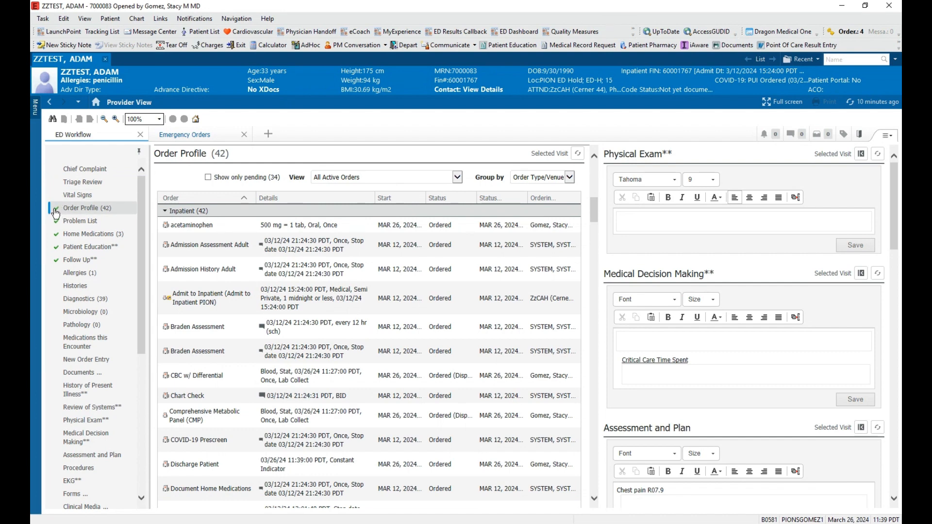
click(57, 221)
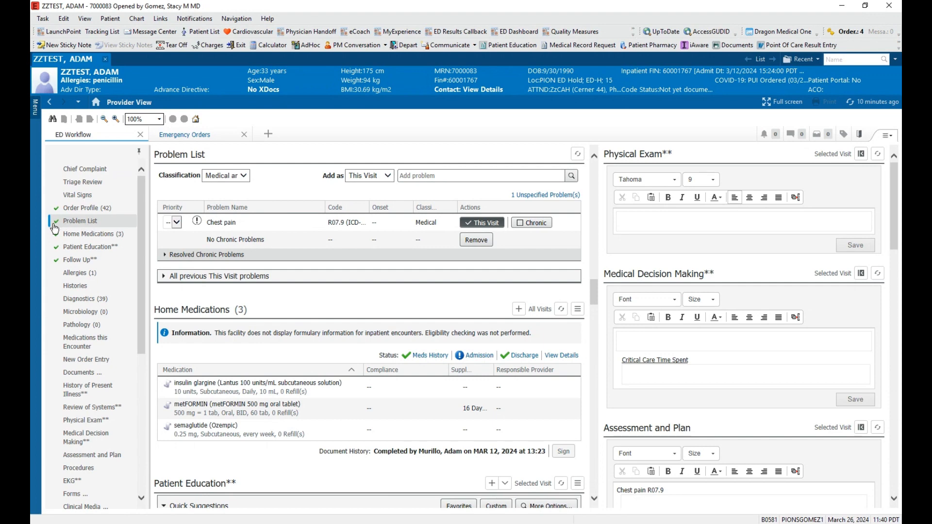
In the discharge reconciliation of Home Medications, mark the acetaminophen 500 mg order as not continued.
click(114, 234)
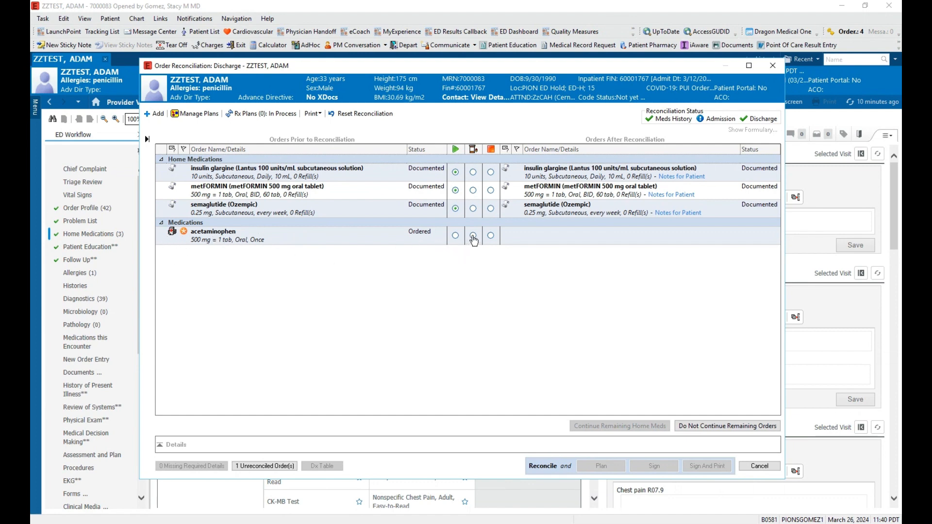
click(491, 236)
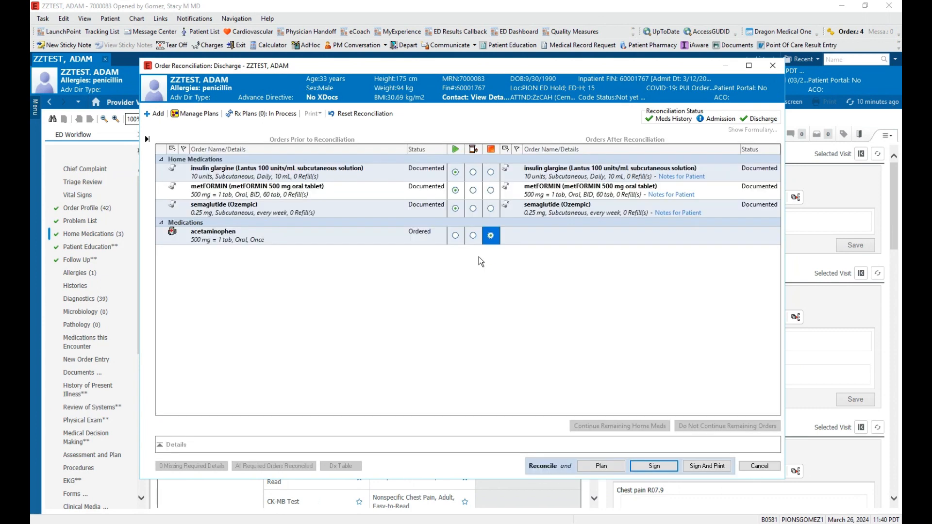
Add a prescription for ibuprofen 600 mg oral tablet, 1 tab every 8 hr, 30 tab, and sign the discharge reconciliation.
click(154, 114)
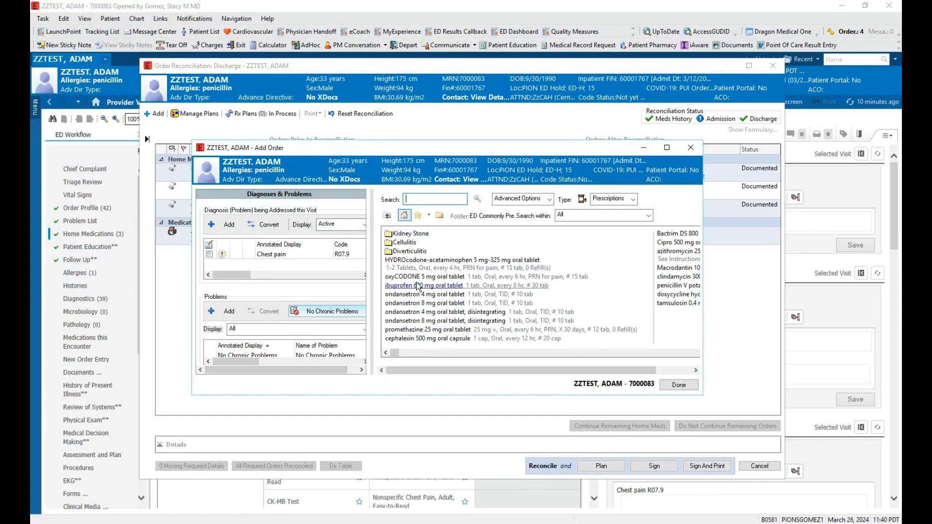
click(470, 288)
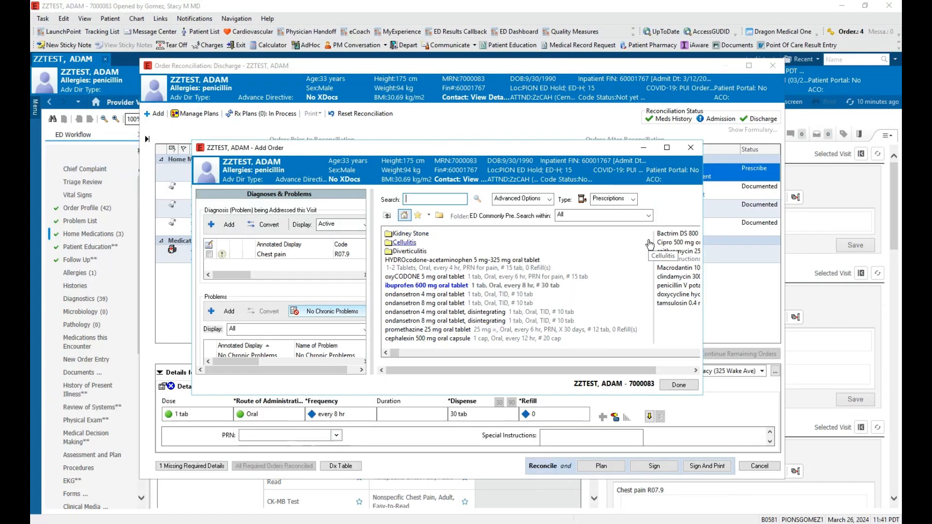
click(678, 385)
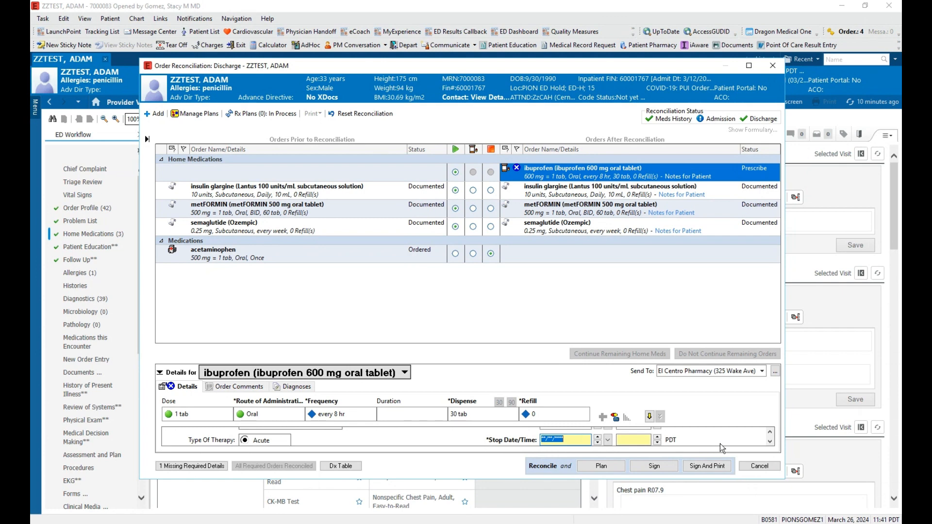
click(472, 172)
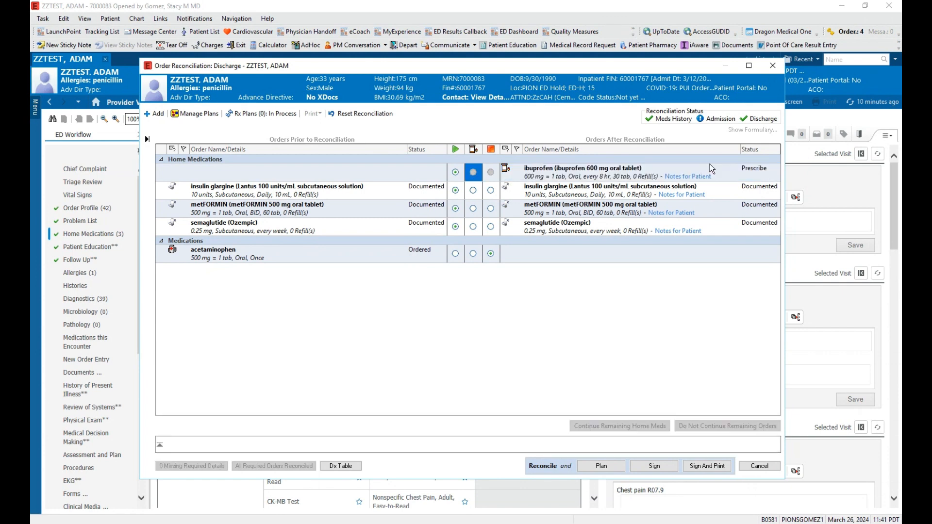
click(654, 465)
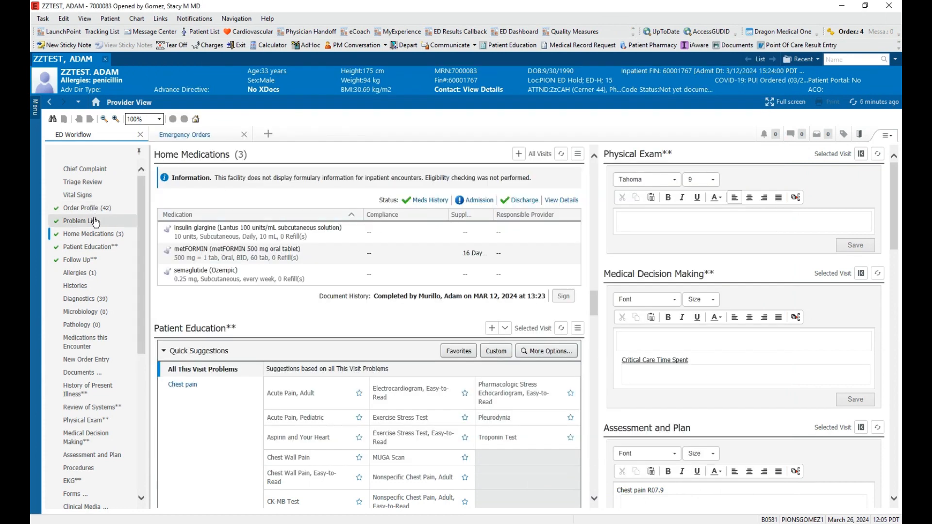
Review the Patient Education suggestions for chest pain and the available education languages, leaving the language at English.
click(79, 250)
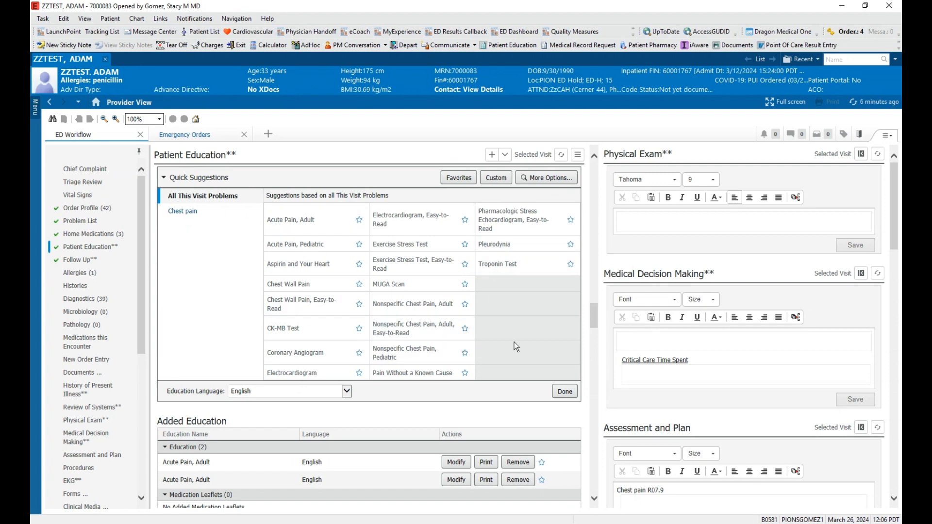
click(347, 391)
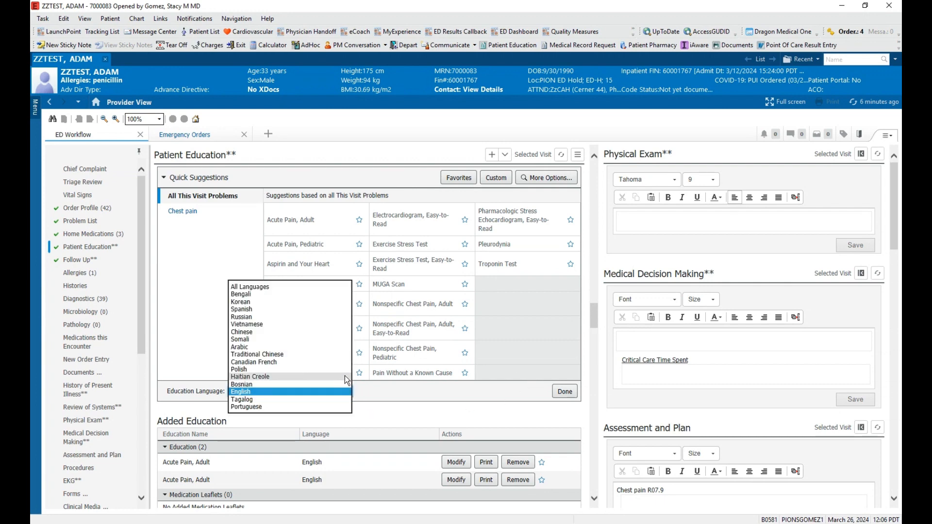
click(473, 442)
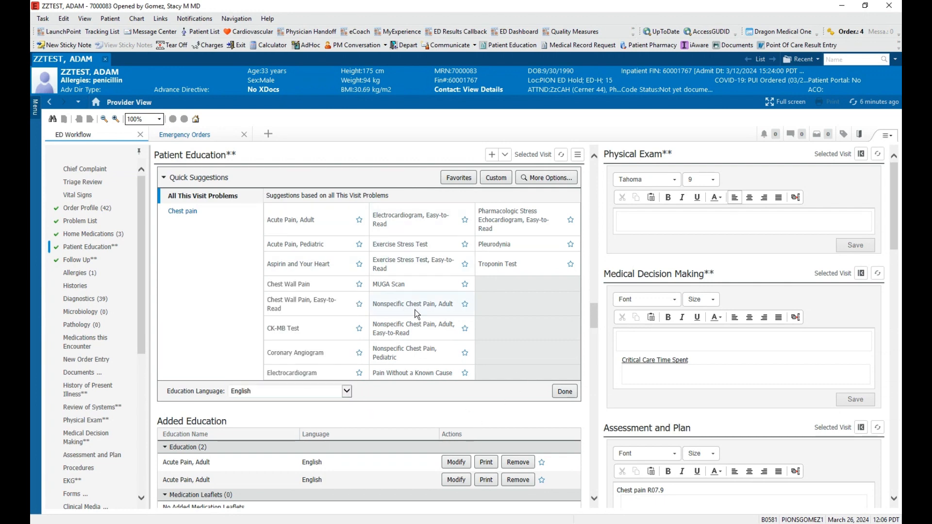
Add a follow-up with the Primary Care Provider and set its time frame to Within 2 to 4 weeks.
click(80, 260)
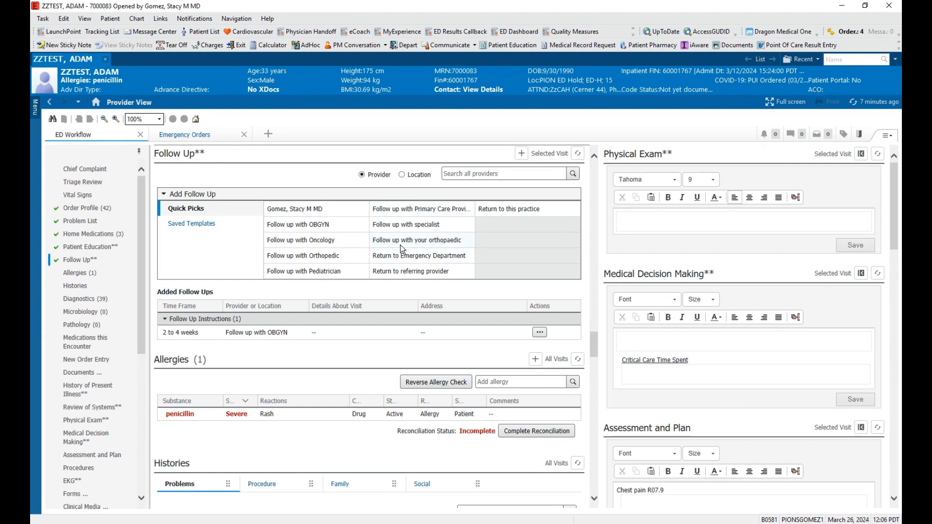
click(403, 208)
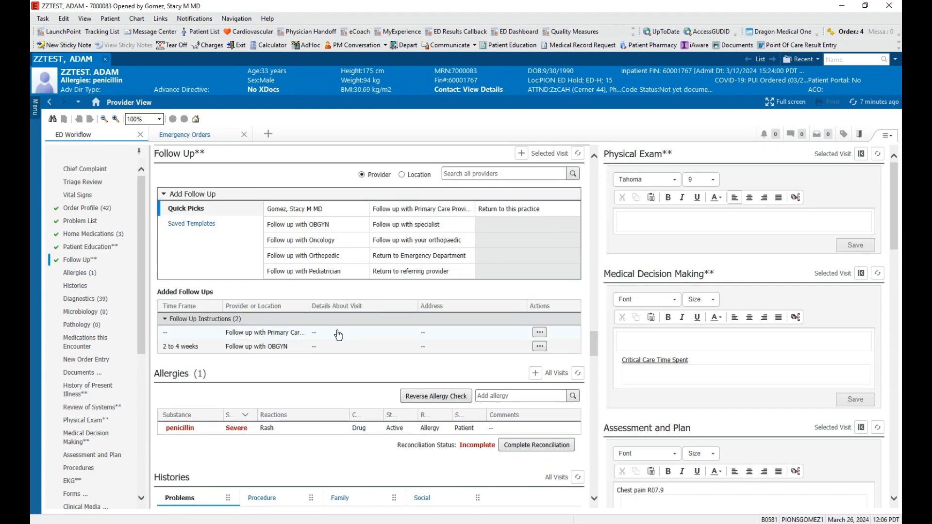
click(281, 333)
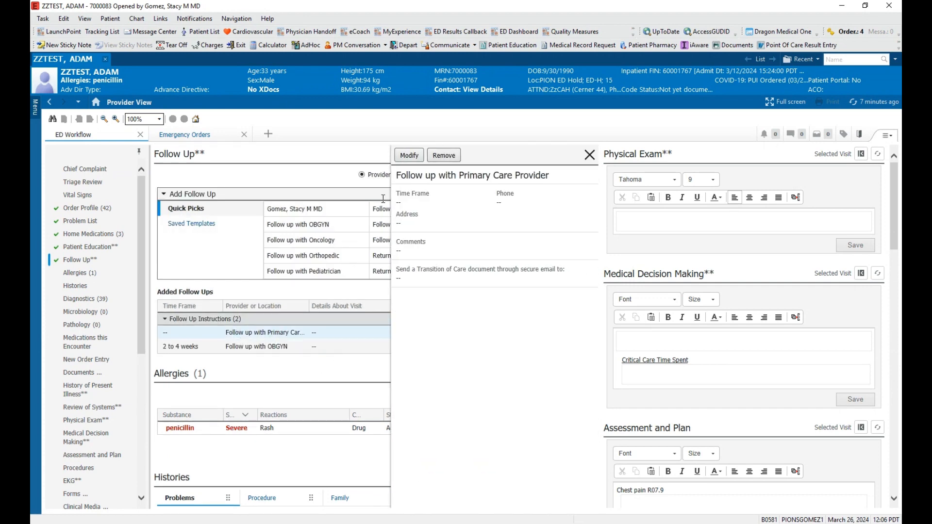
click(410, 155)
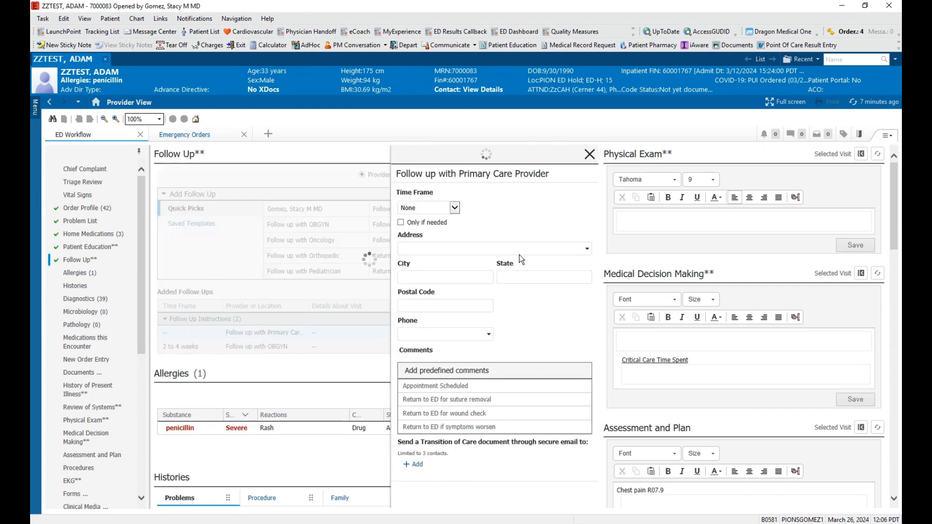
click(451, 211)
click(418, 179)
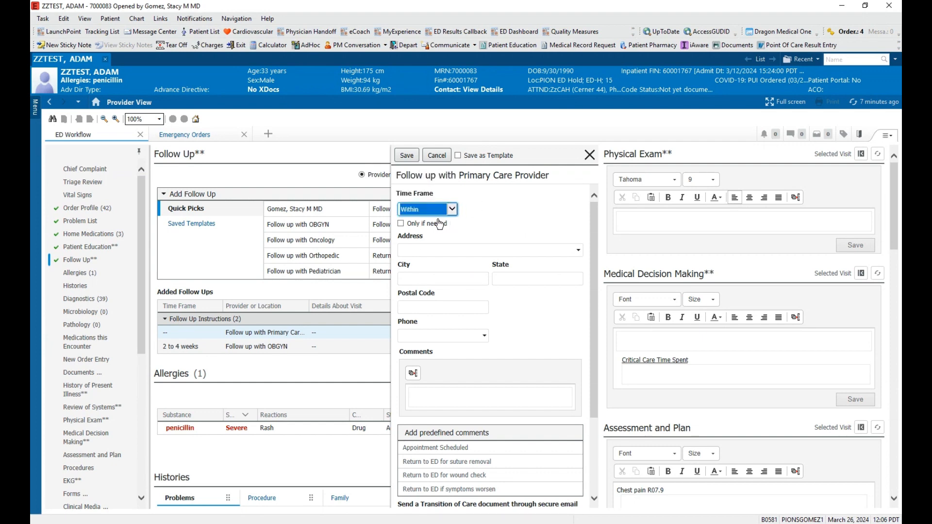
click(516, 209)
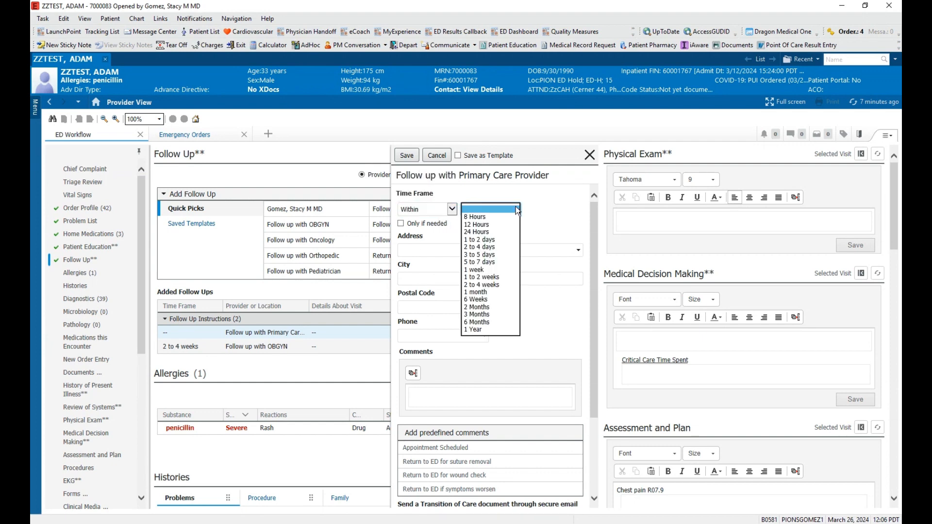
click(490, 285)
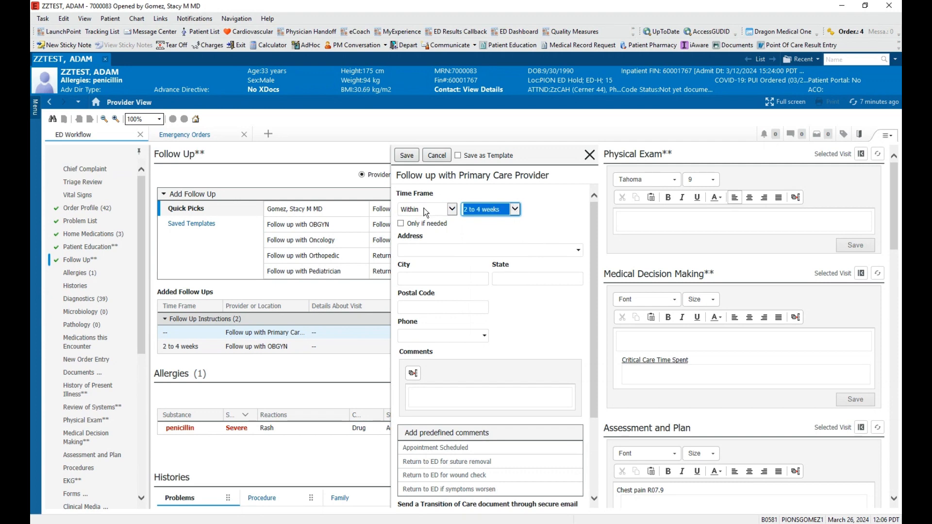
Add the comment TEST to the Primary Care Provider follow-up and save it, also as a template.
click(429, 399)
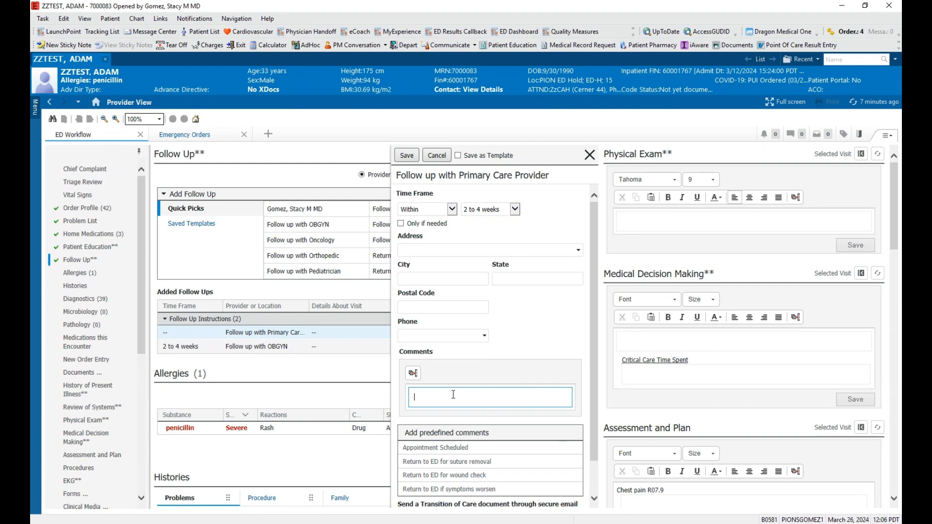
scroll(472, 436, down, 2)
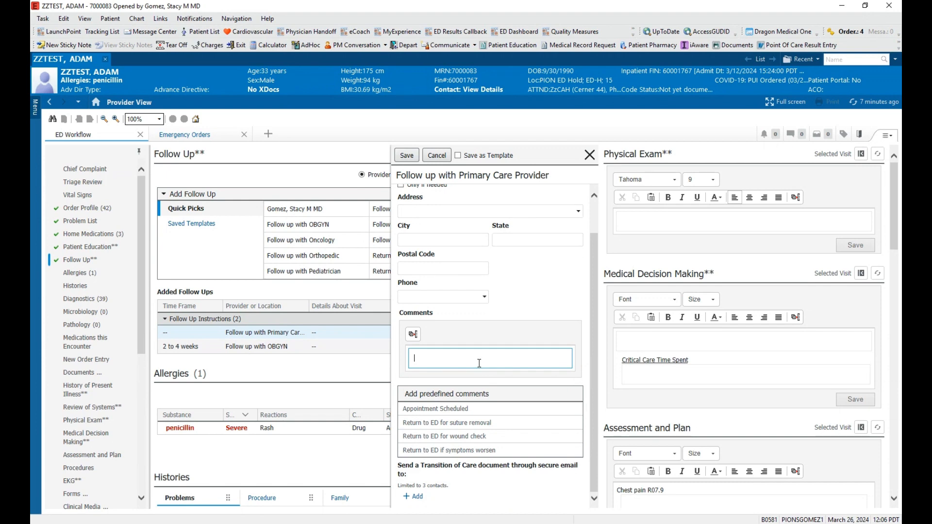
text(EST)
scroll(465, 215, up, 2)
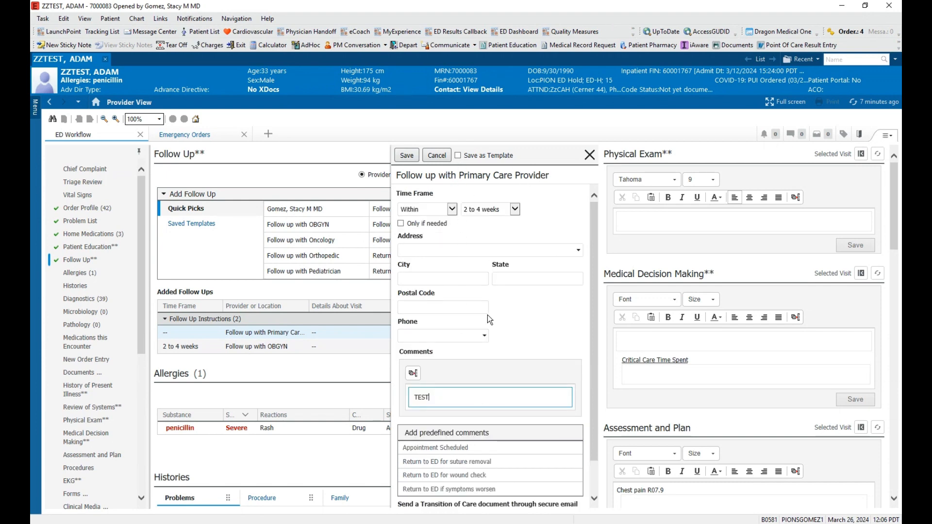
click(458, 156)
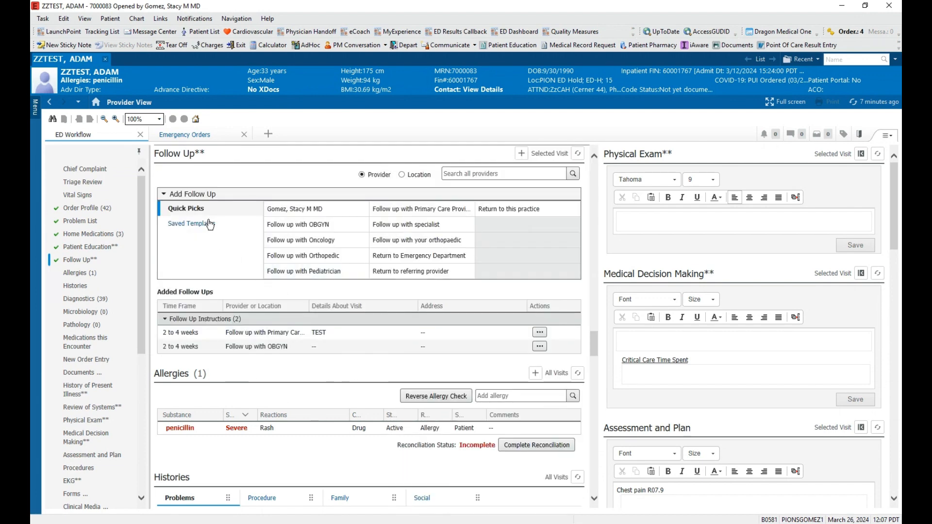
Look at the saved follow-up templates and the details of the added OBGYN follow-up.
click(209, 224)
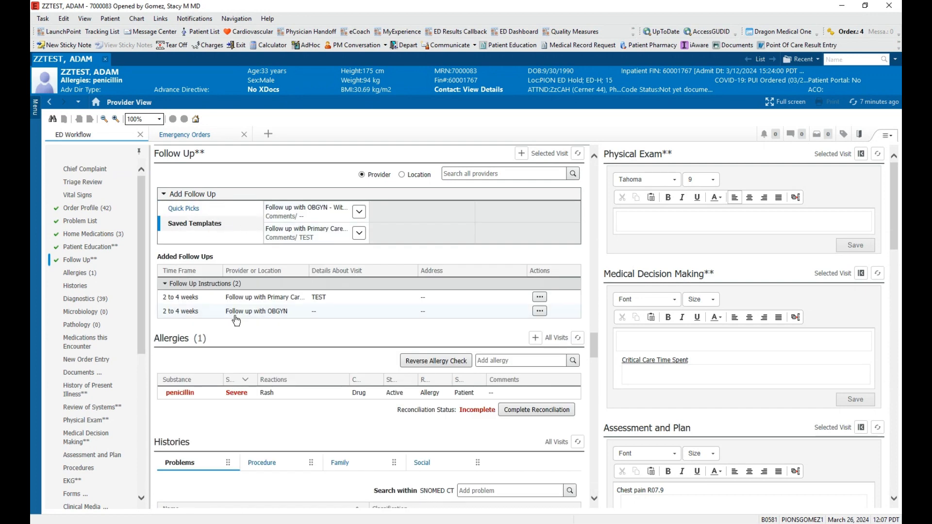
click(283, 316)
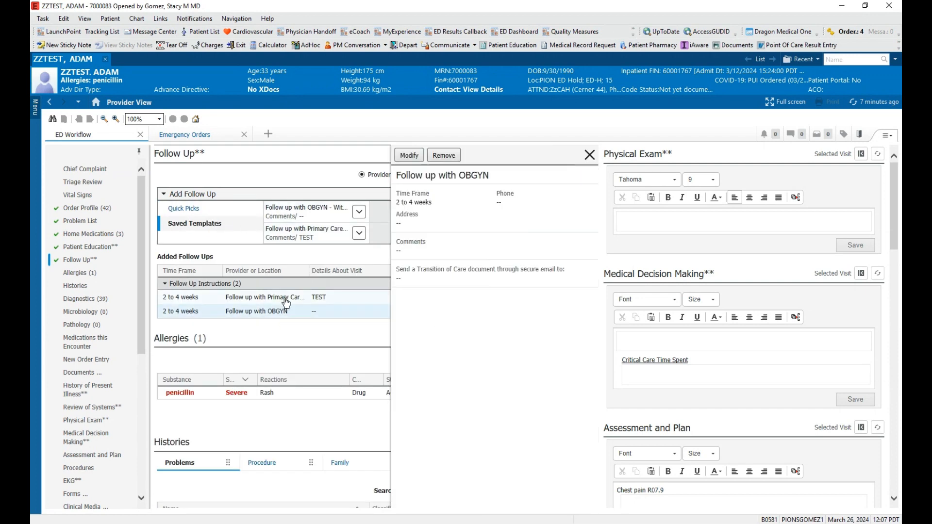
click(595, 155)
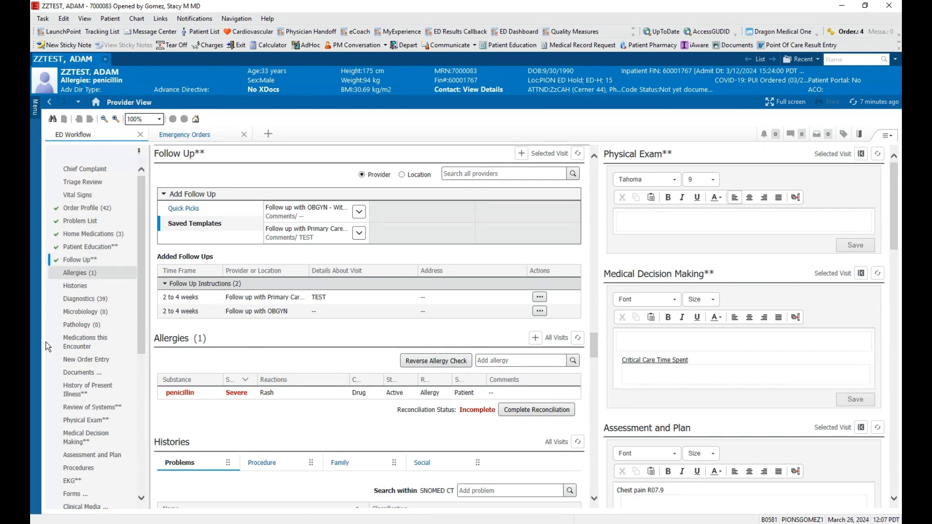
Create an ED Provider Note for the patient from the ED Workflow.
scroll(87, 378, down, 6)
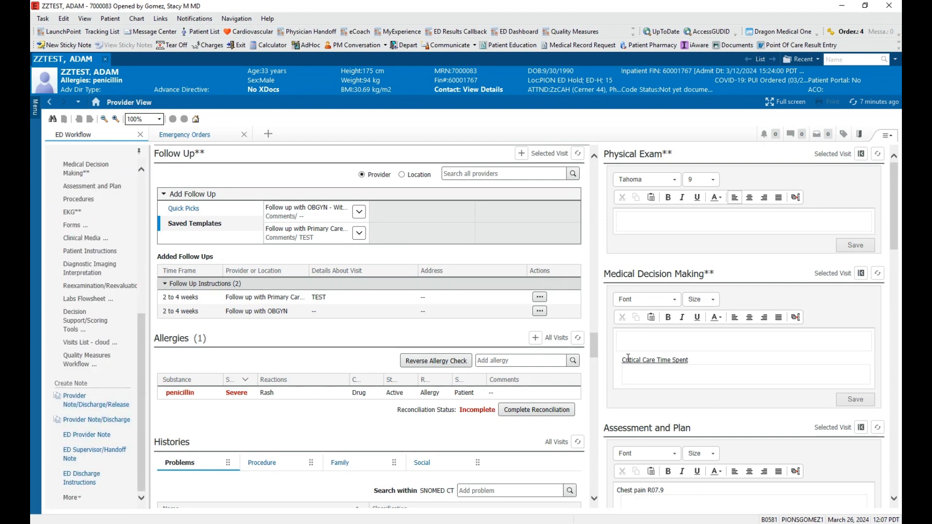
scroll(537, 357, up, 6)
scroll(282, 272, down, 2)
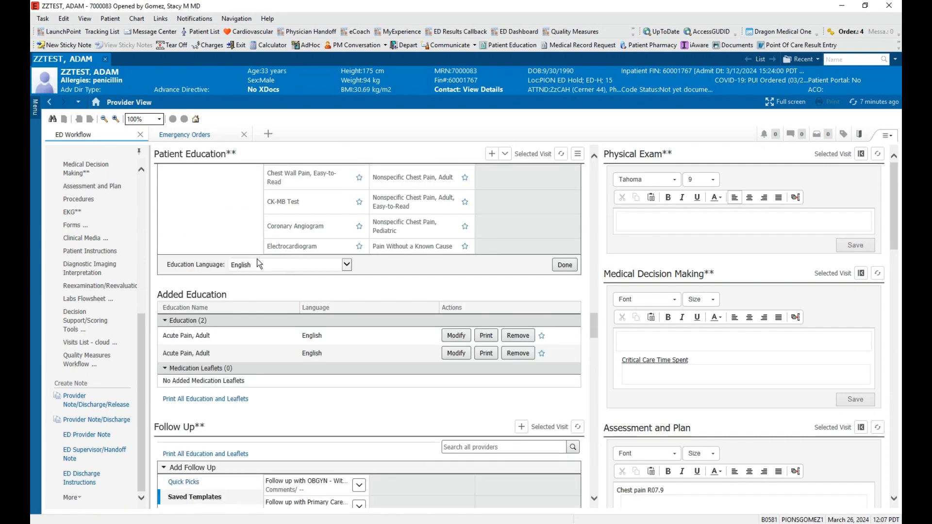
scroll(252, 258, up, 2)
scroll(126, 226, up, 6)
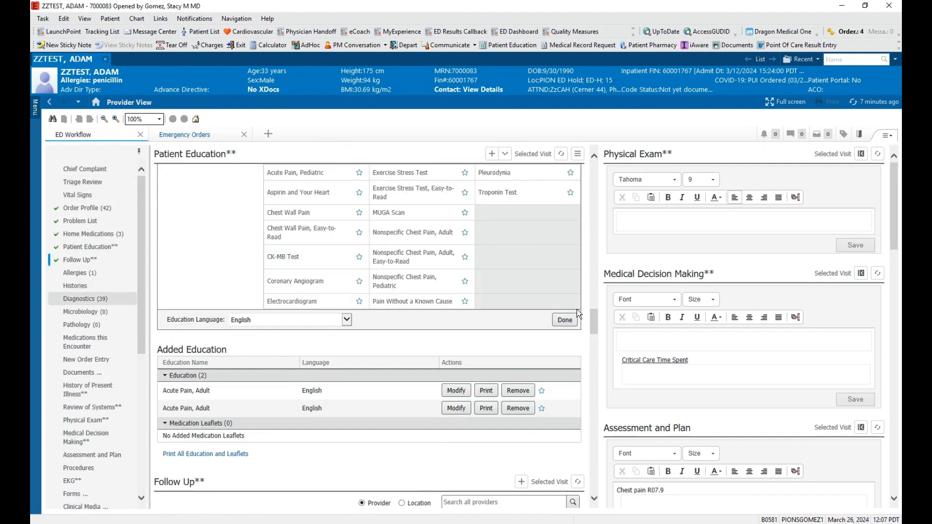
scroll(389, 342, down, 4)
scroll(80, 413, down, 5)
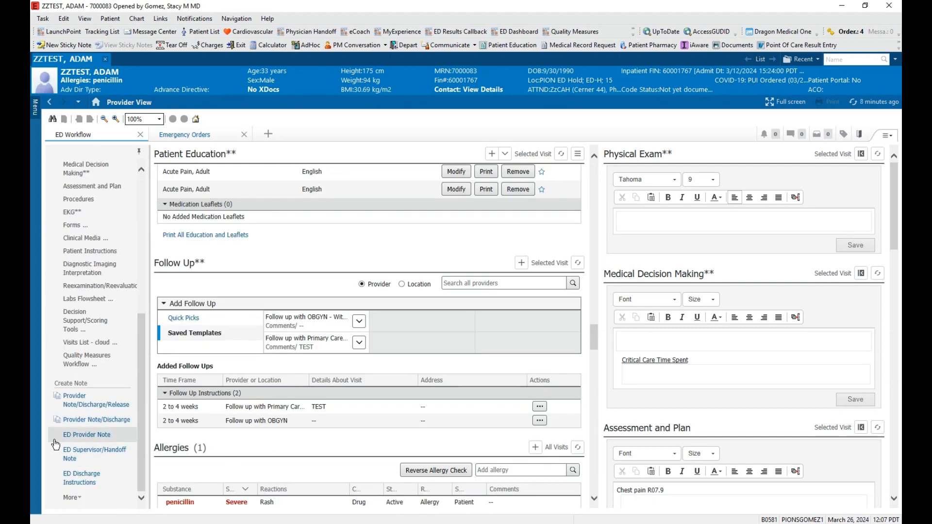
click(88, 438)
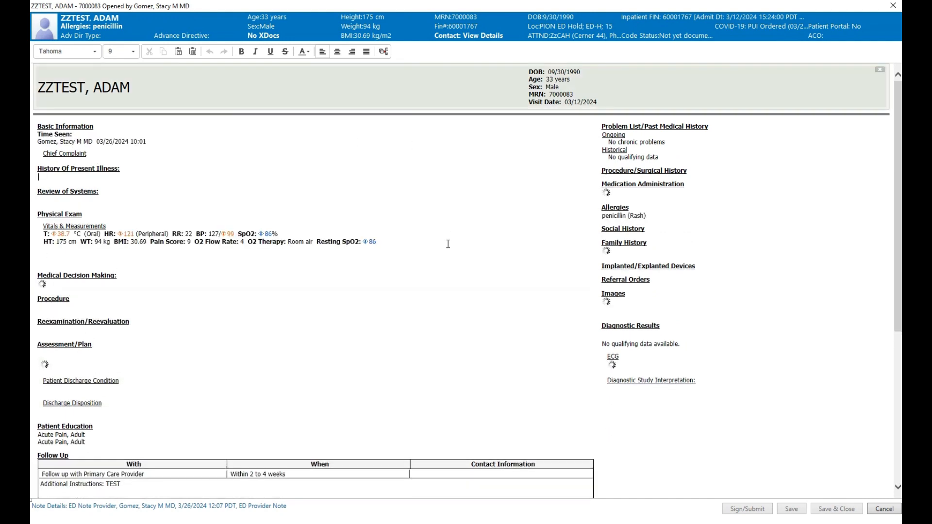
Review the note's orders, patient education, follow-up, medication reconciliation and lab results, and sign it as an ED Note Provider document.
scroll(444, 244, down, 5)
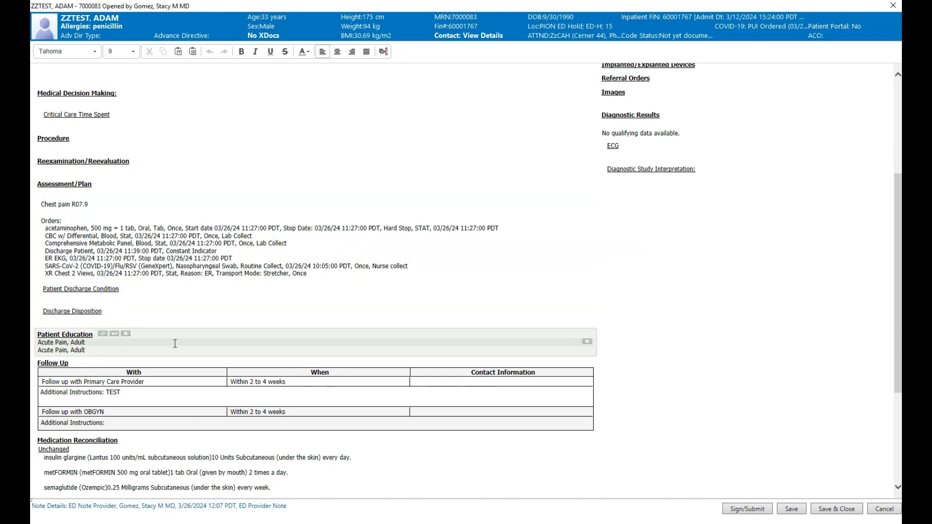
scroll(74, 281, down, 3)
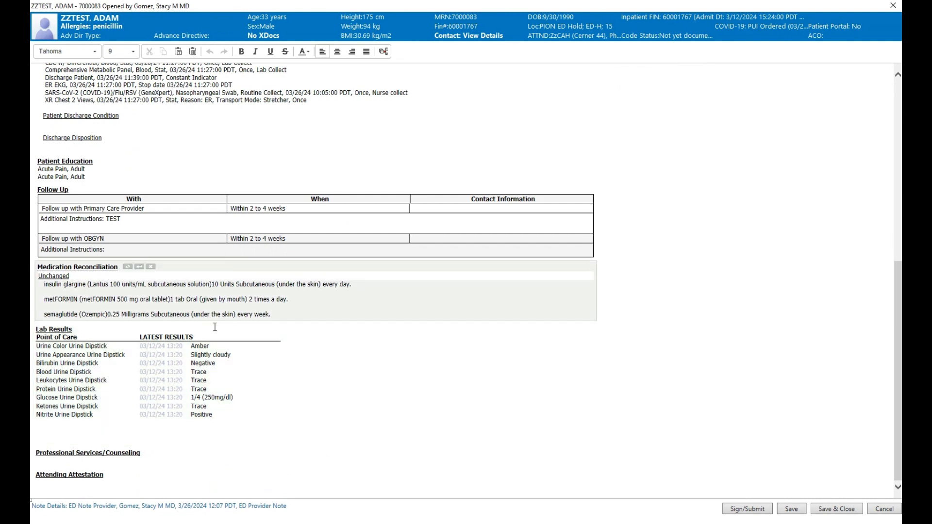
scroll(447, 303, up, 6)
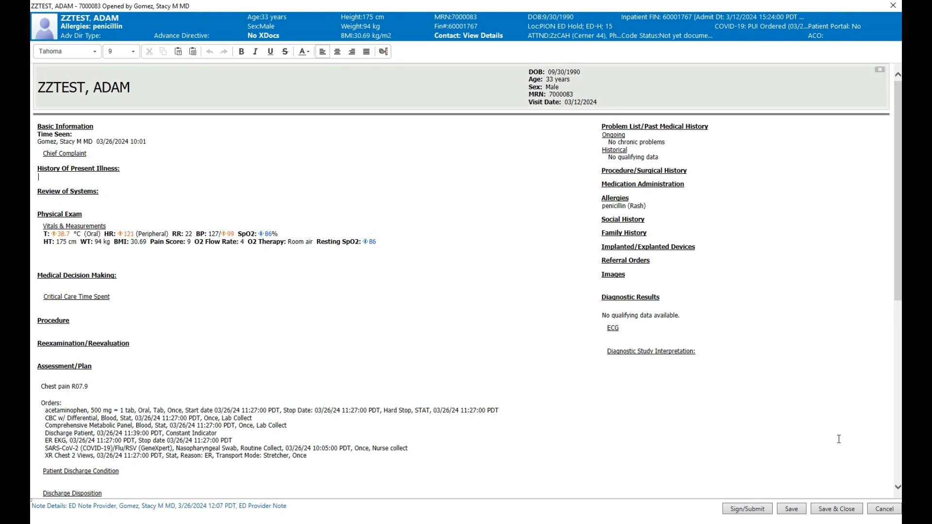
click(741, 513)
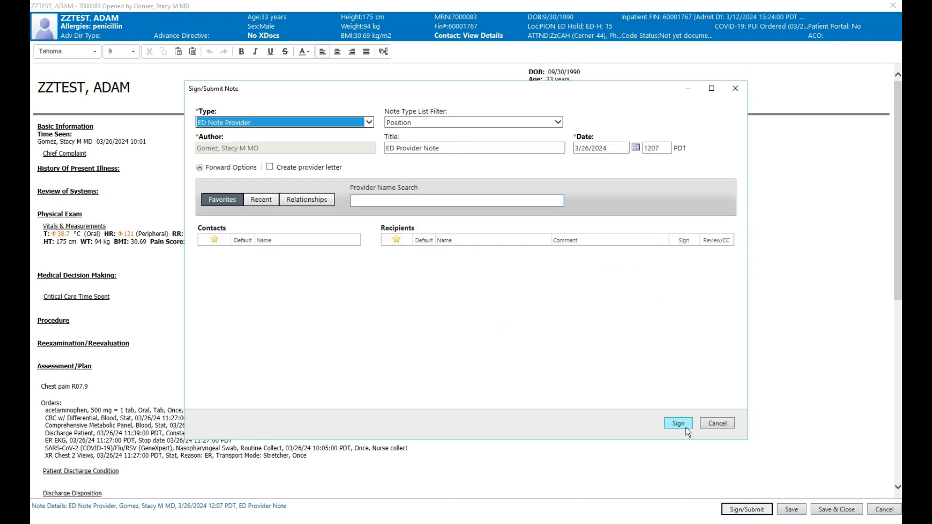
click(686, 427)
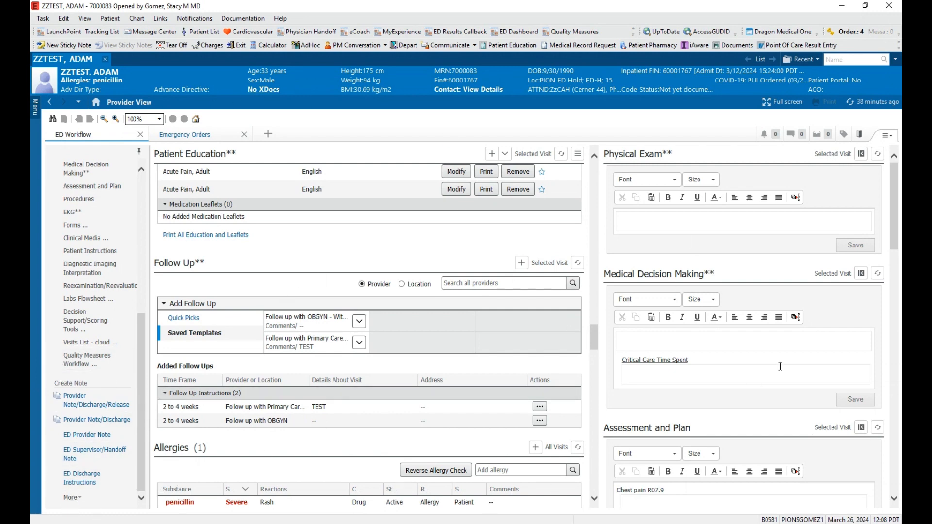
scroll(152, 244, up, 4)
scroll(121, 278, up, 5)
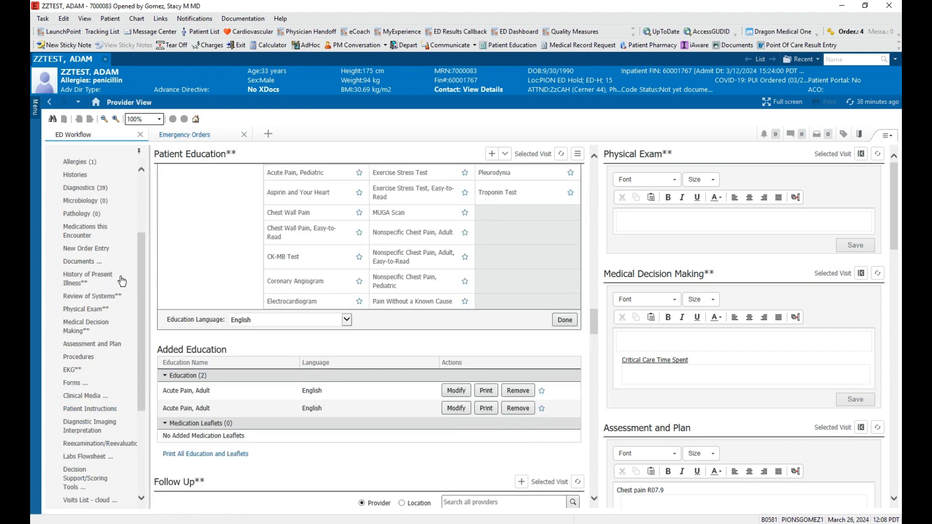